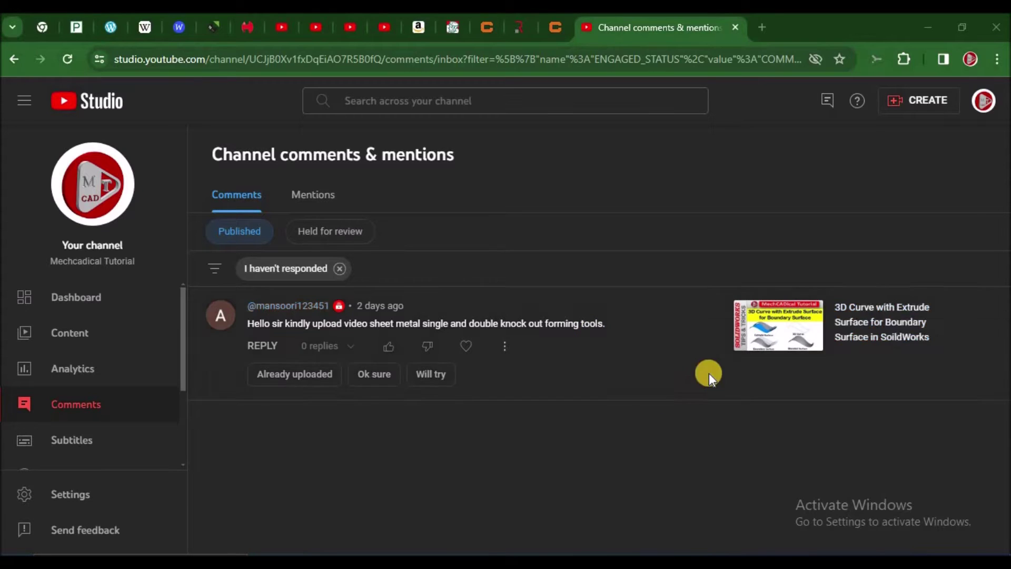
Leave the YouTube Studio viewer comment for the Single Knock Out Feature slide in Acrobat
{"action": "key", "text": "alt+Tab"}
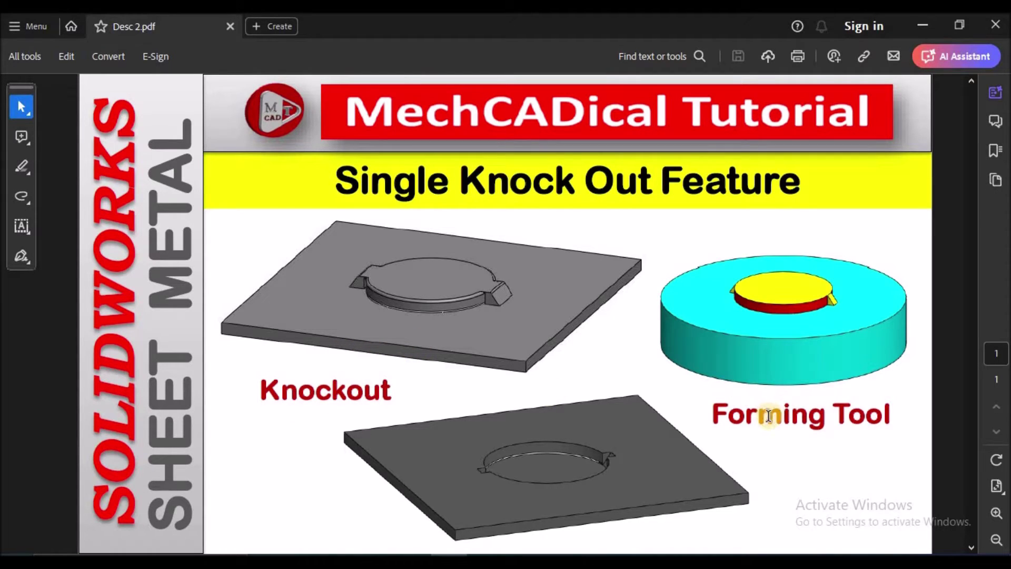
Sketch a 50 mm diameter circle at the origin on the Top Plane
{"action": "key", "text": "alt+Tab"}
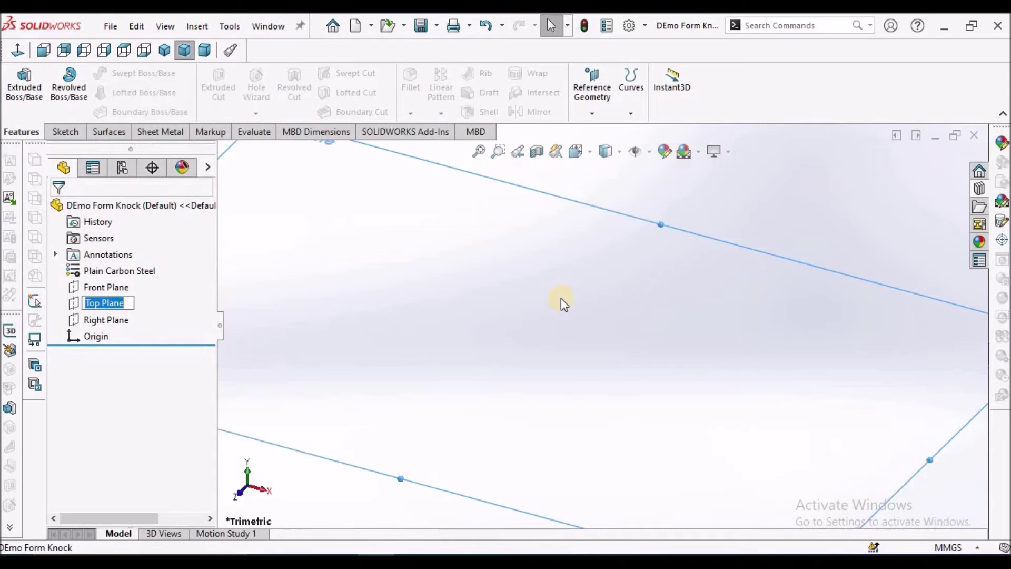
{"action": "left_click", "coordinate": [664, 217]}
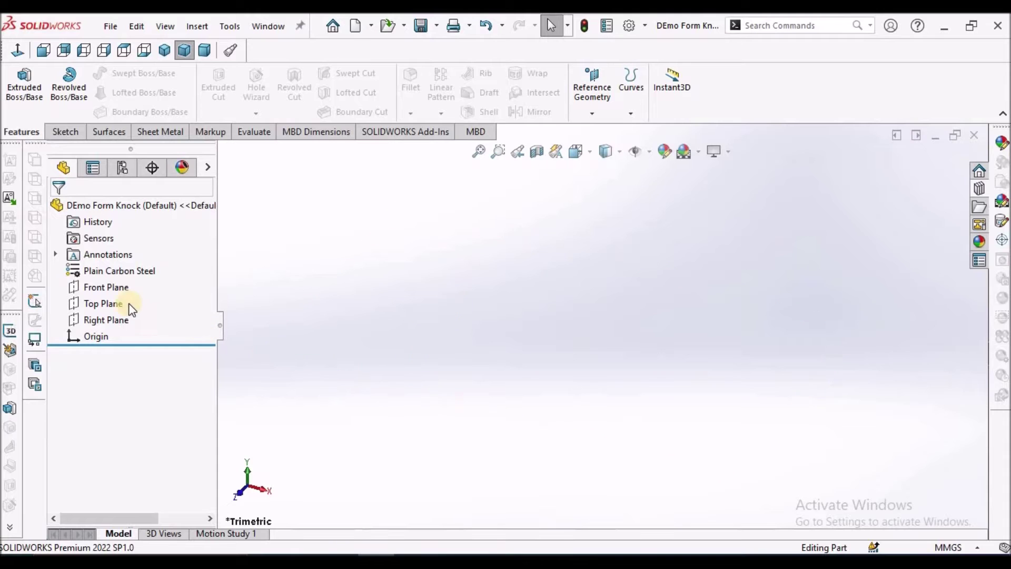
{"action": "left_click", "coordinate": [104, 304]}
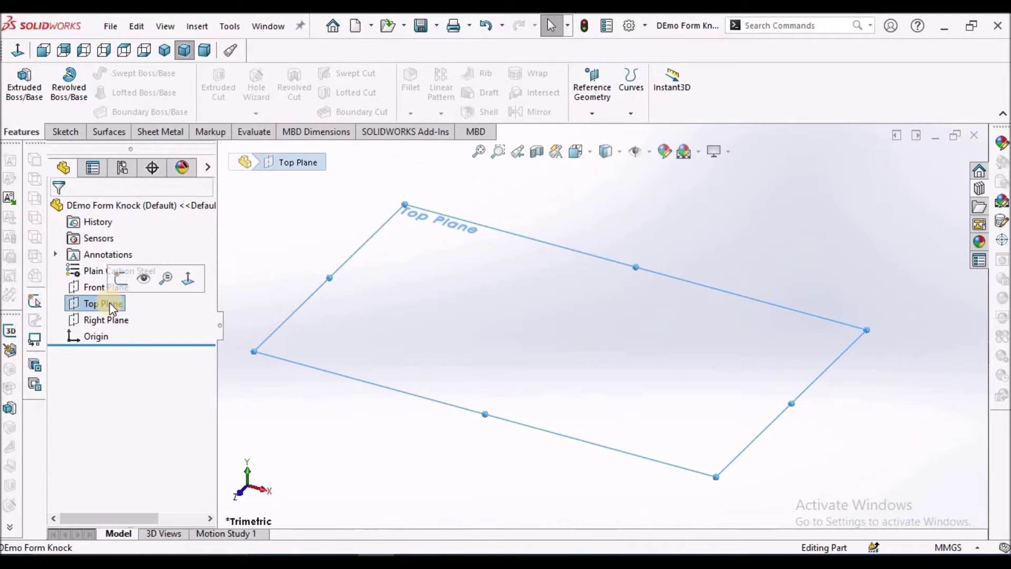
{"action": "left_click", "coordinate": [68, 131]}
{"action": "left_click", "coordinate": [18, 85]}
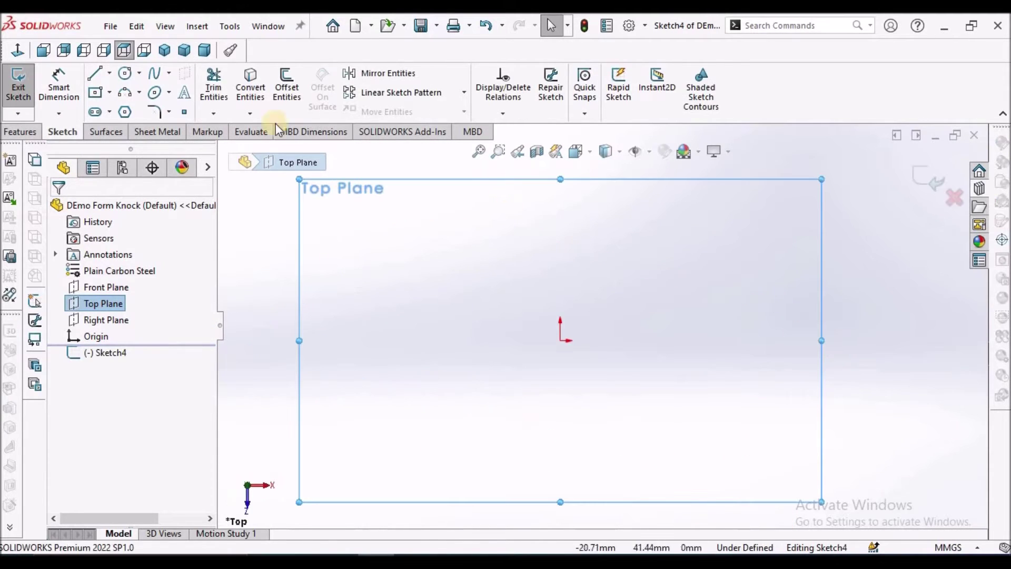
{"action": "left_click", "coordinate": [124, 74]}
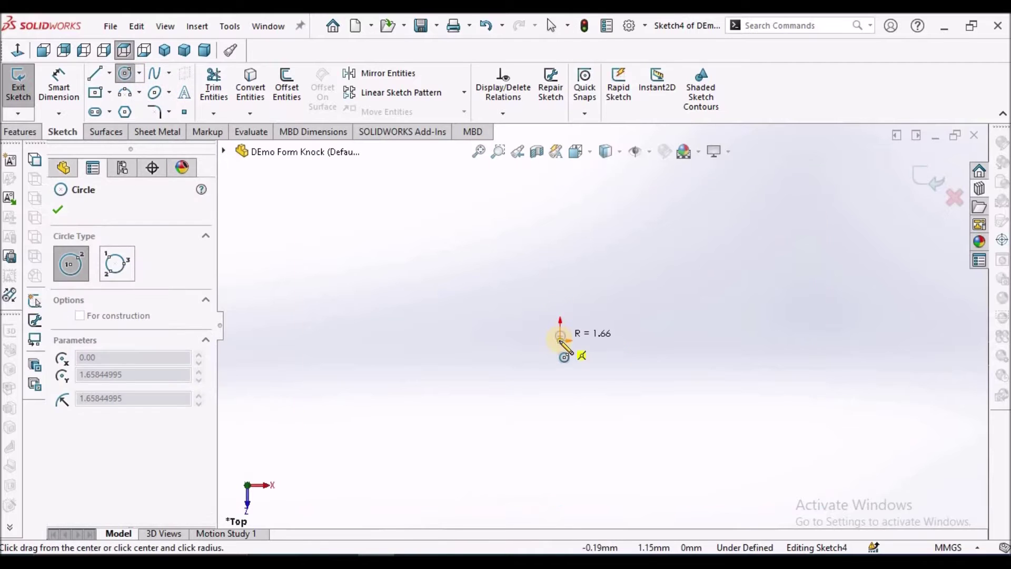
{"action": "left_click", "coordinate": [560, 341]}
{"action": "left_click", "coordinate": [624, 285]}
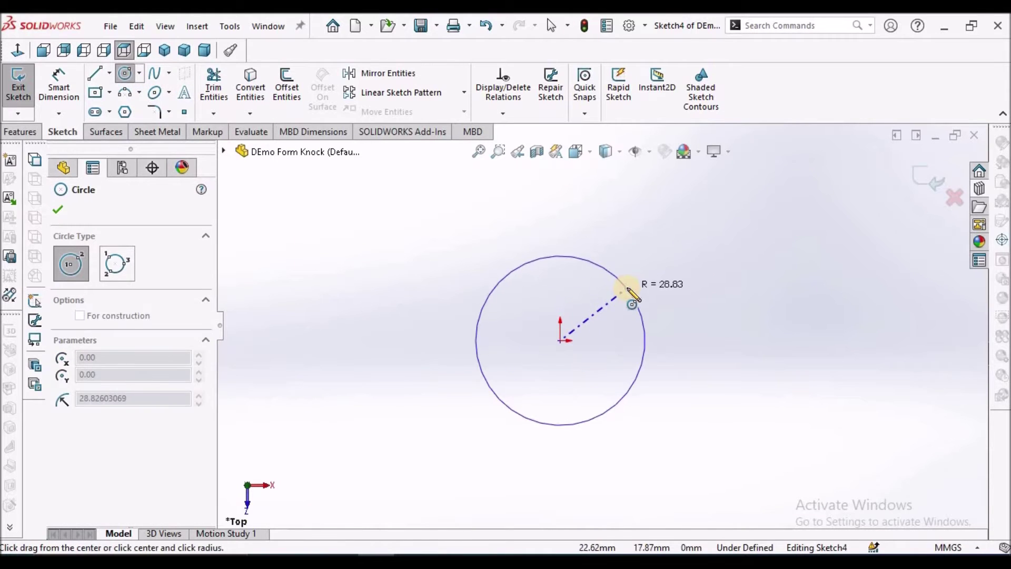
{"action": "right_click", "coordinate": [474, 221]}
{"action": "left_click", "coordinate": [504, 226]}
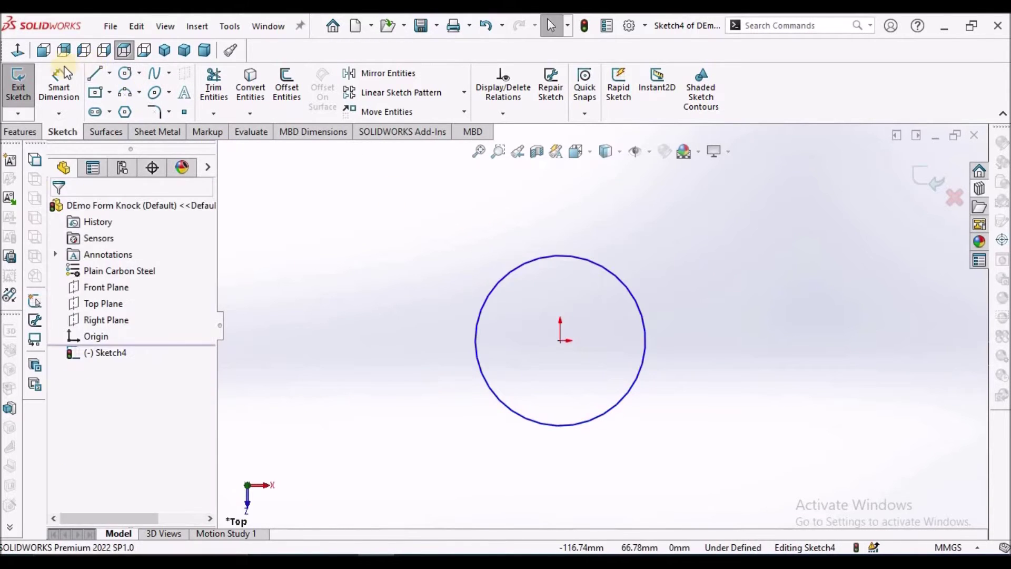
{"action": "left_click", "coordinate": [59, 86]}
{"action": "left_click", "coordinate": [641, 308]}
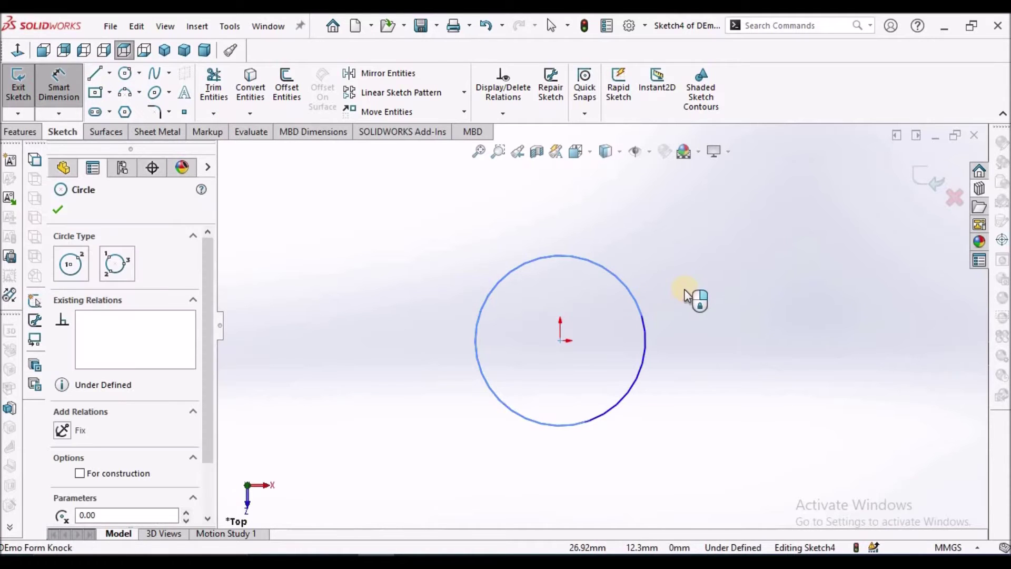
{"action": "left_click", "coordinate": [668, 233]}
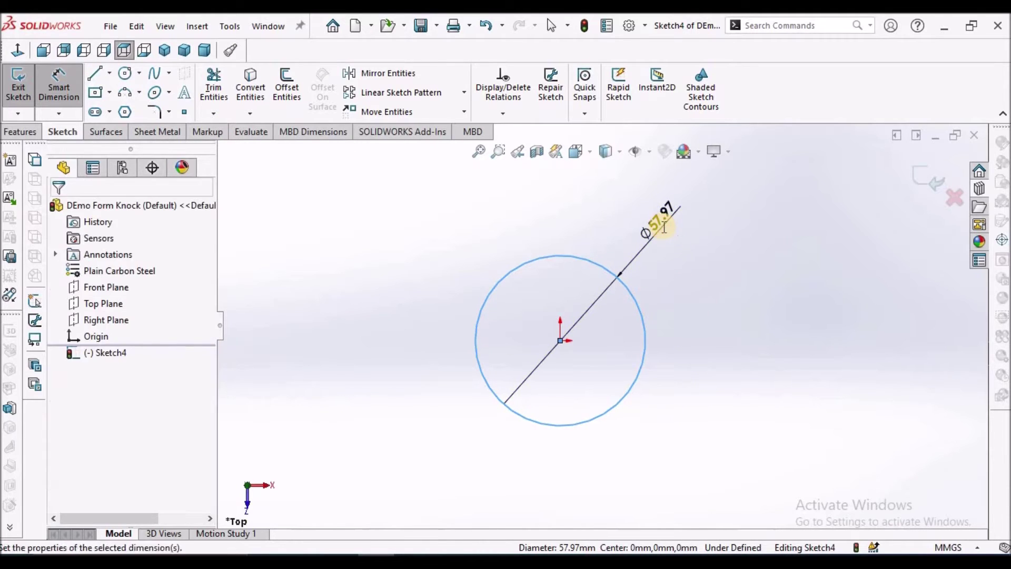
{"action": "type", "text": "50"}
{"action": "key", "text": "Return"}
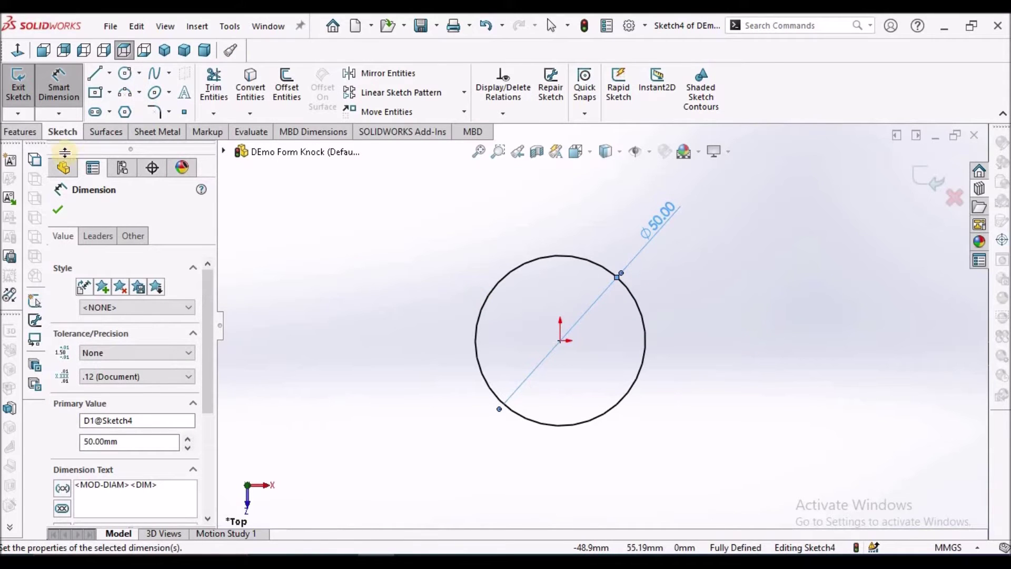
Extrude the circle Mid Plane to a 10 mm thick disc
{"action": "left_click", "coordinate": [20, 131]}
{"action": "left_click", "coordinate": [23, 88]}
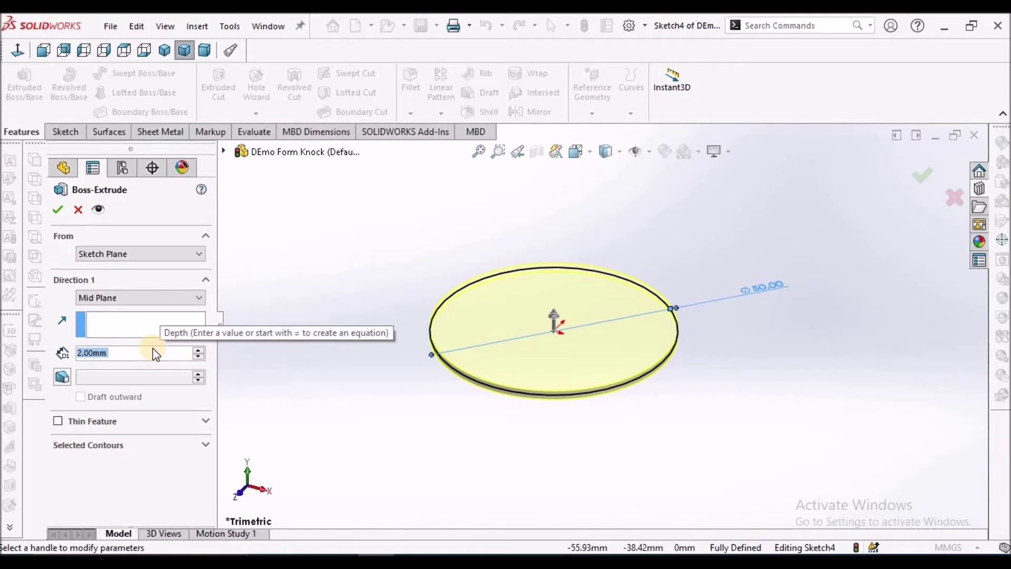
{"action": "type", "text": "10"}
{"action": "key", "text": "Return"}
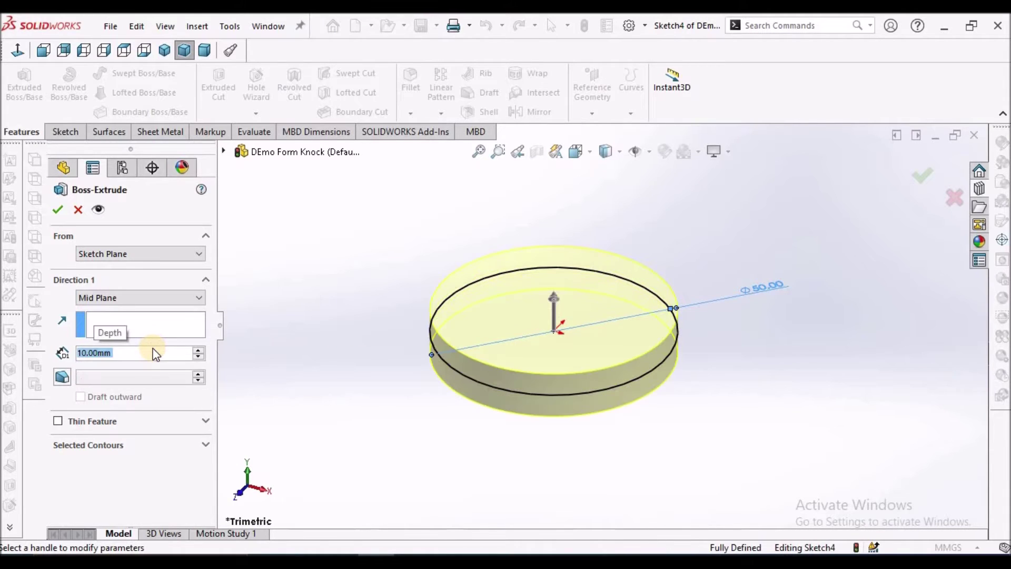
{"action": "left_click", "coordinate": [58, 210]}
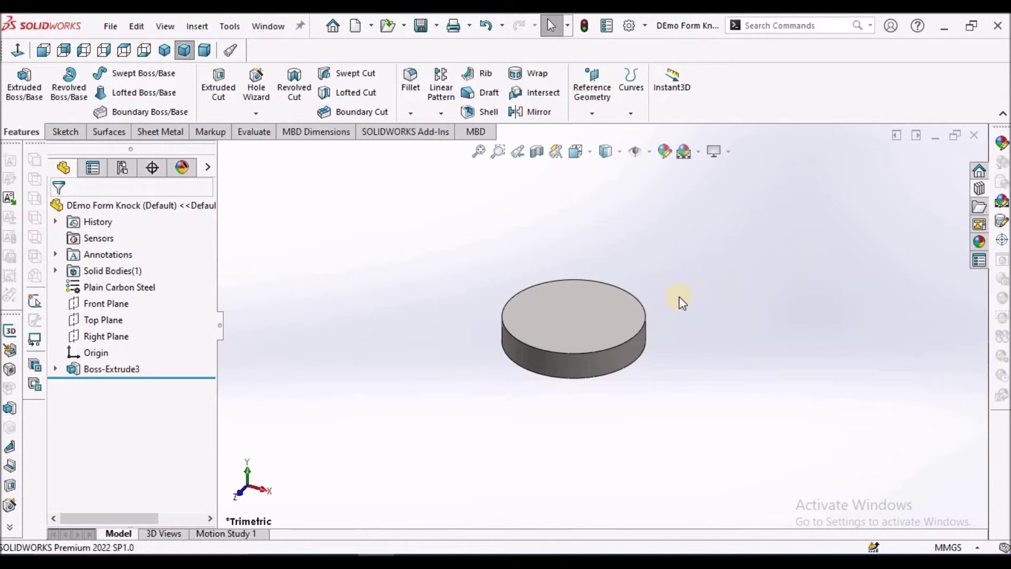
Sketch a 20 mm diameter circle at the origin on the disc's top face
{"action": "left_click", "coordinate": [577, 317]}
{"action": "left_click", "coordinate": [63, 131]}
{"action": "left_click", "coordinate": [18, 89]}
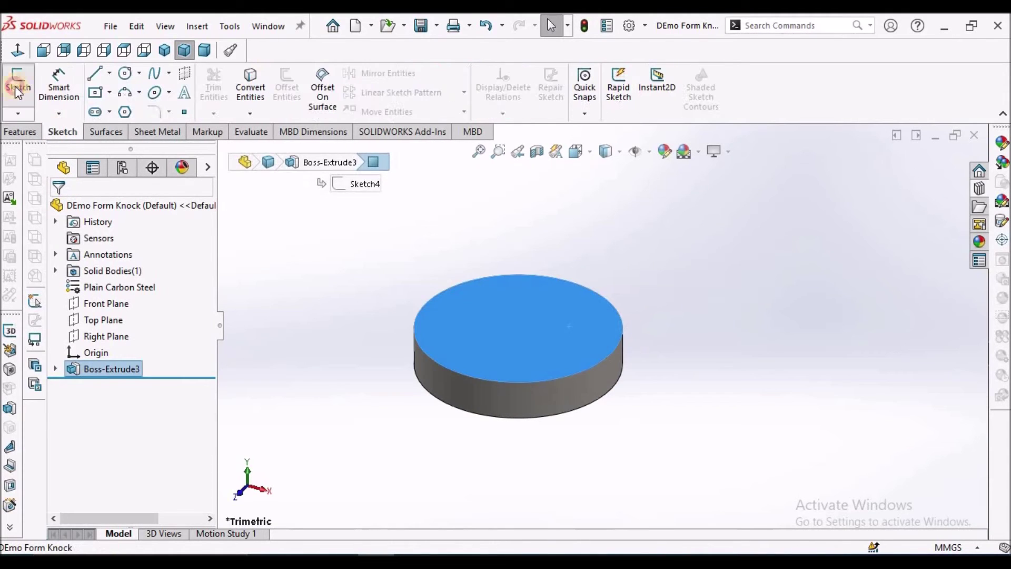
{"action": "scroll", "coordinate": [520, 270], "scroll_direction": "down", "scroll_amount": 3}
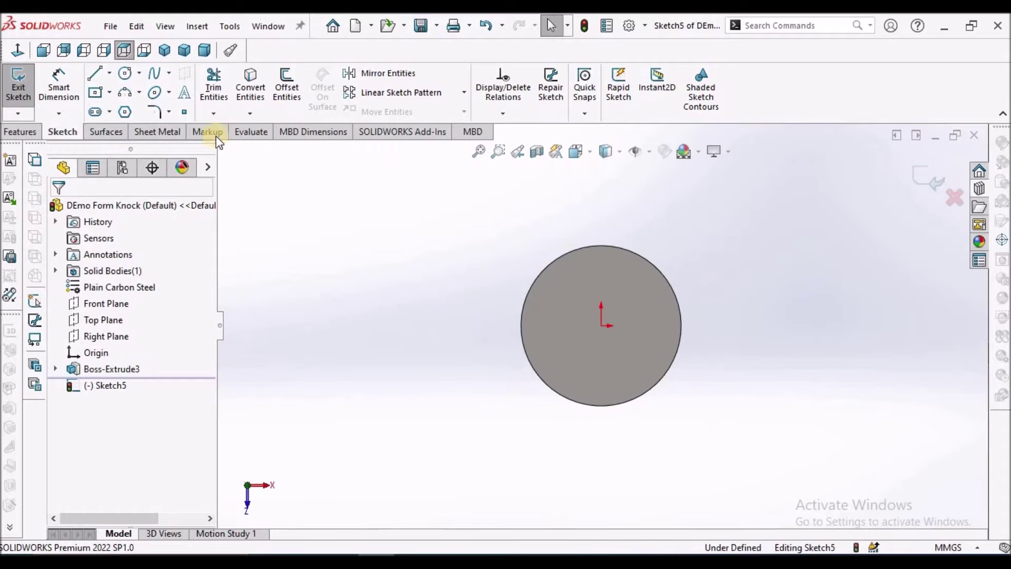
{"action": "left_click", "coordinate": [125, 74]}
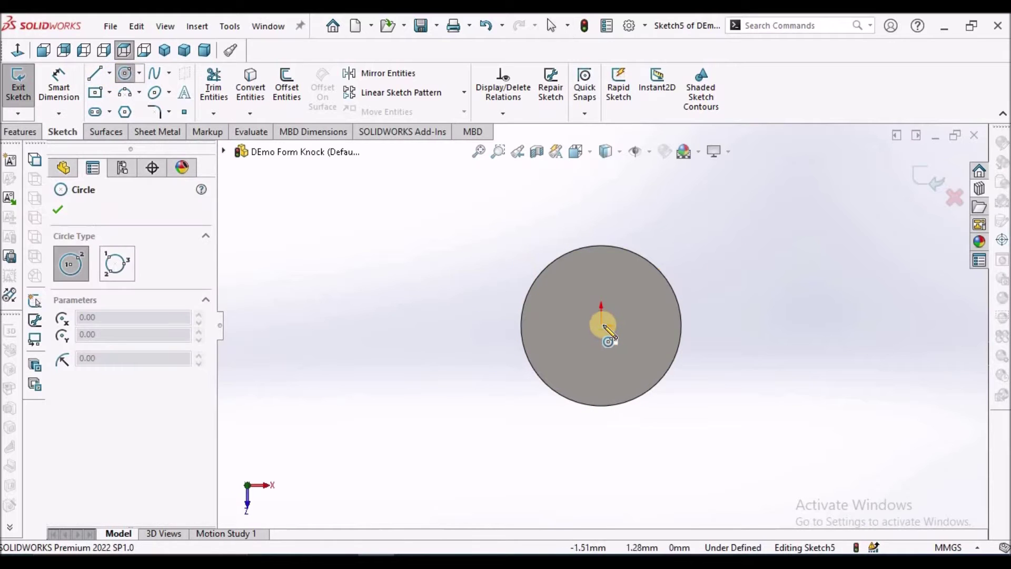
{"action": "left_click_drag", "start_coordinate": [605, 326], "coordinate": [641, 299]}
{"action": "right_click", "coordinate": [430, 225]}
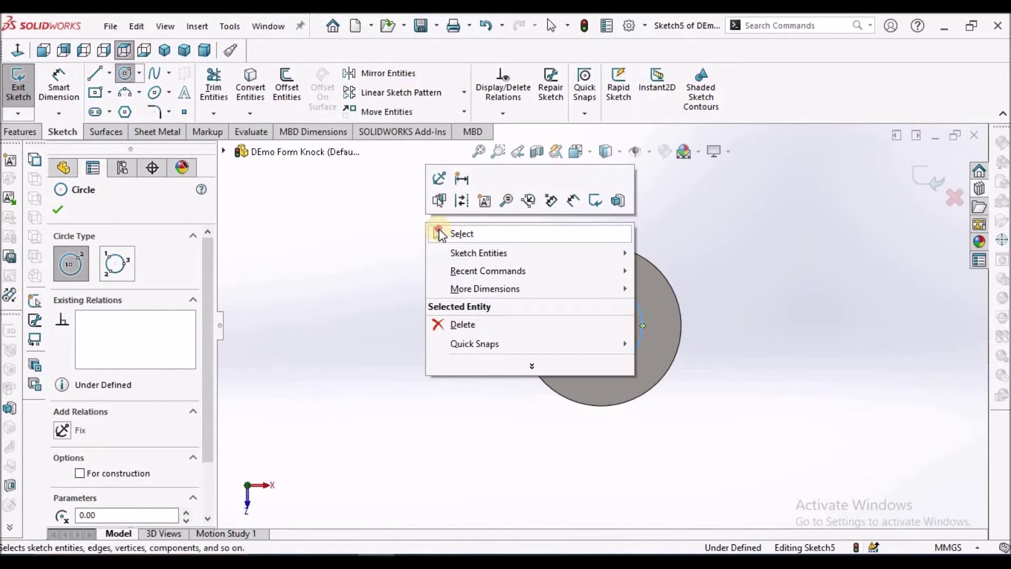
{"action": "left_click", "coordinate": [459, 230]}
{"action": "left_click", "coordinate": [58, 84]}
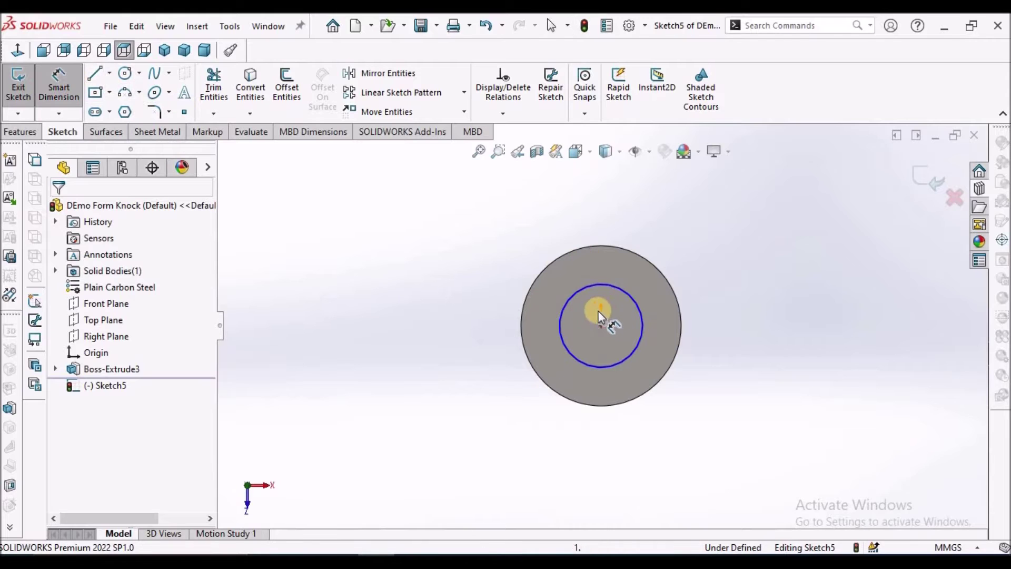
{"action": "left_click", "coordinate": [620, 294]}
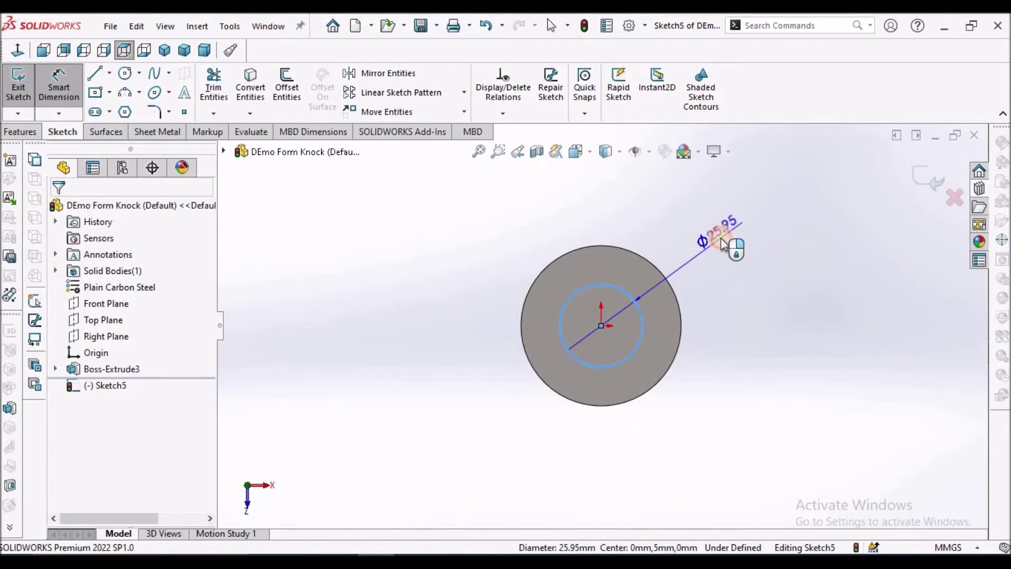
{"action": "left_click", "coordinate": [725, 237]}
{"action": "type", "text": "20"}
{"action": "key", "text": "Return"}
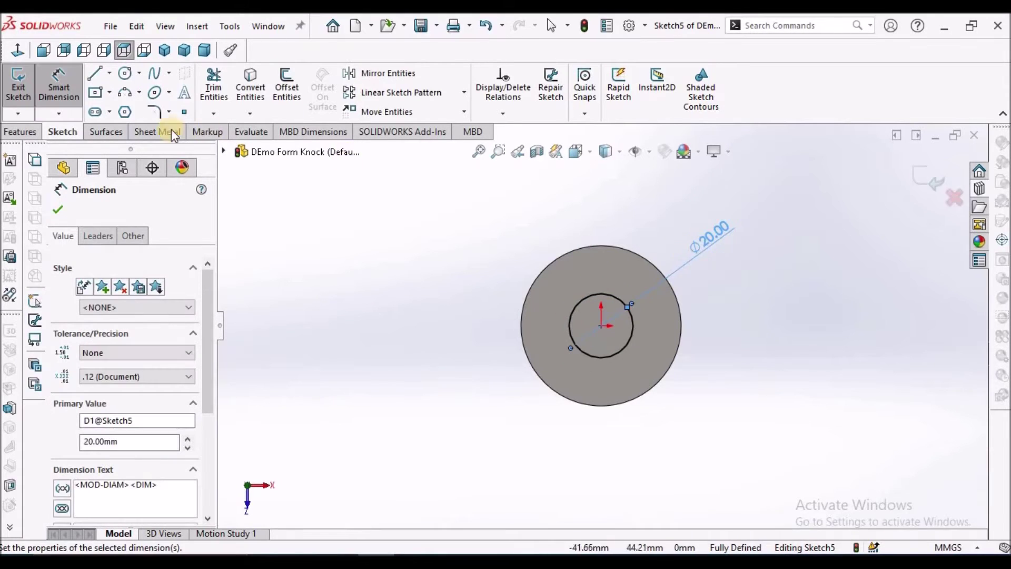
Extrude the small circle Blind 2 mm upward as a raised boss
{"action": "left_click", "coordinate": [20, 132]}
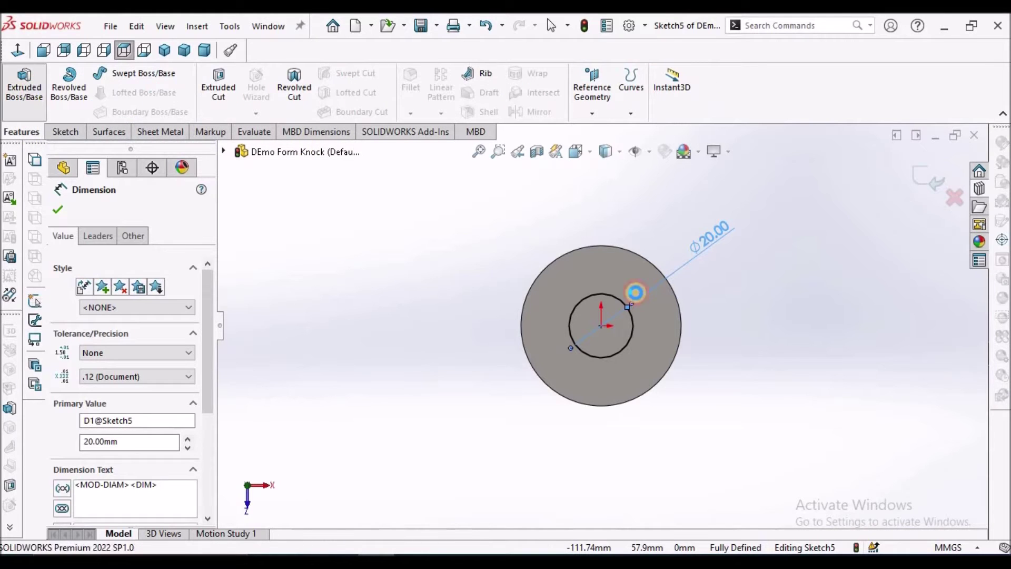
{"action": "left_click", "coordinate": [24, 83]}
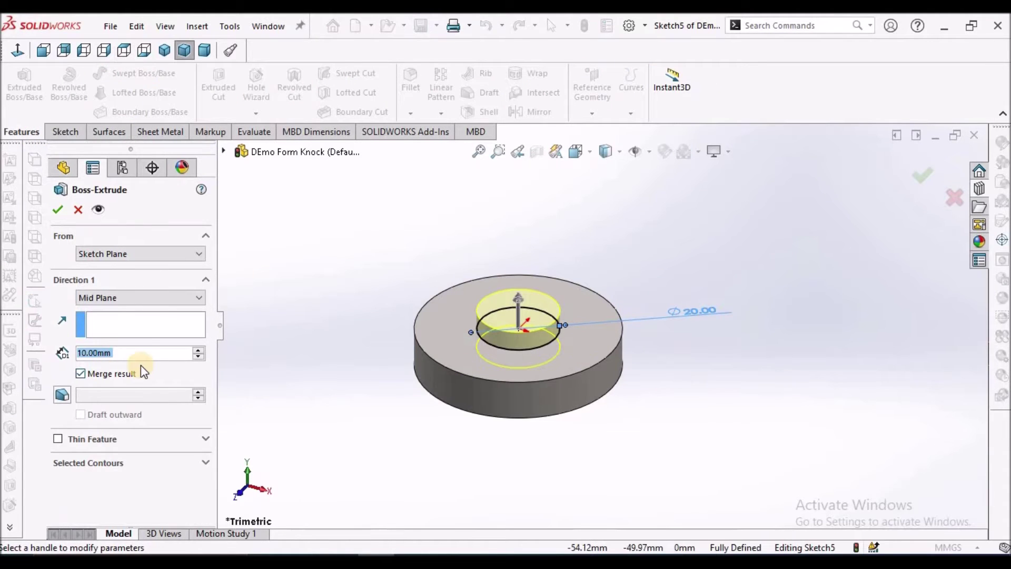
{"action": "type", "text": "2"}
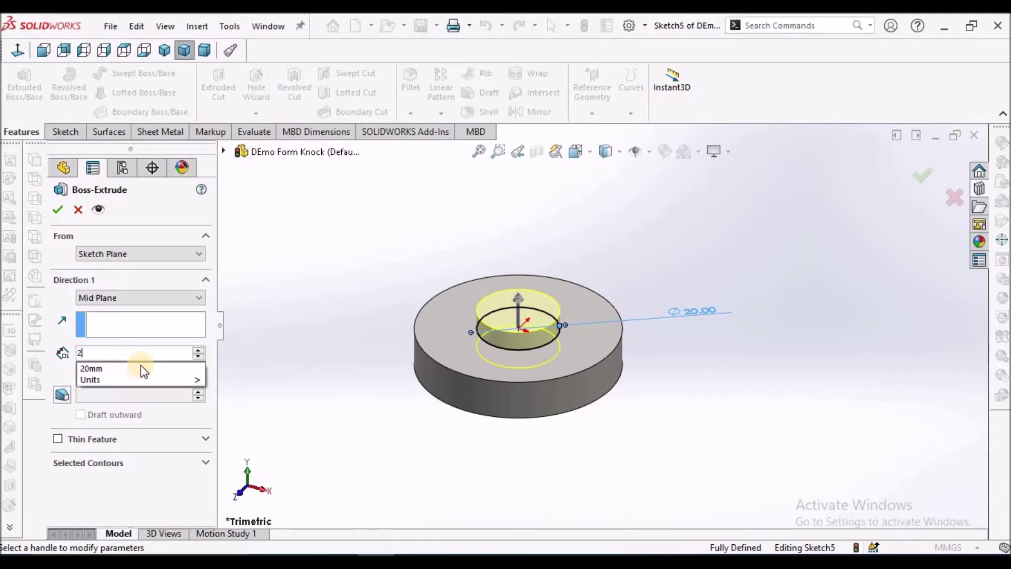
{"action": "key", "text": "Return"}
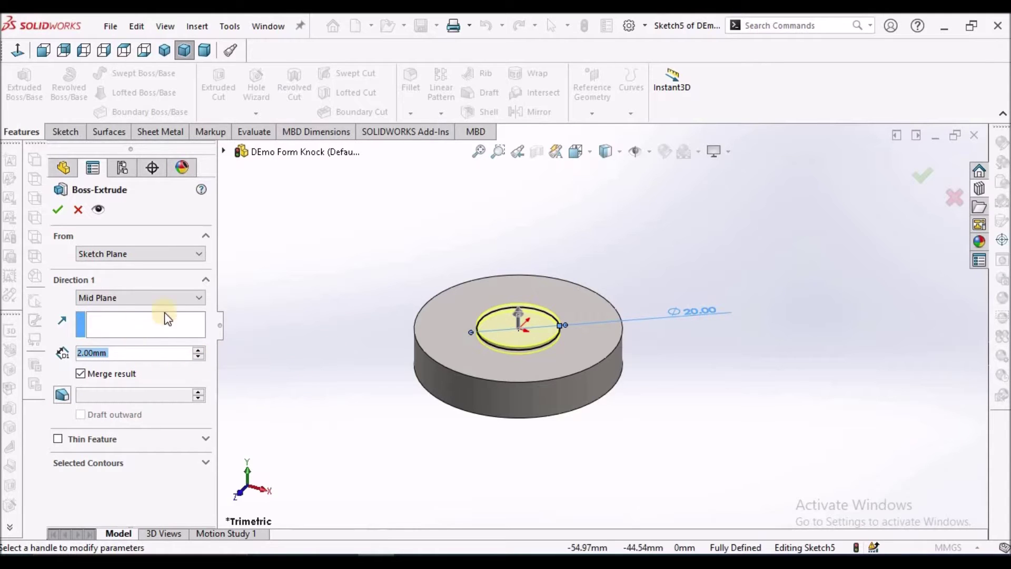
{"action": "left_click", "coordinate": [194, 299]}
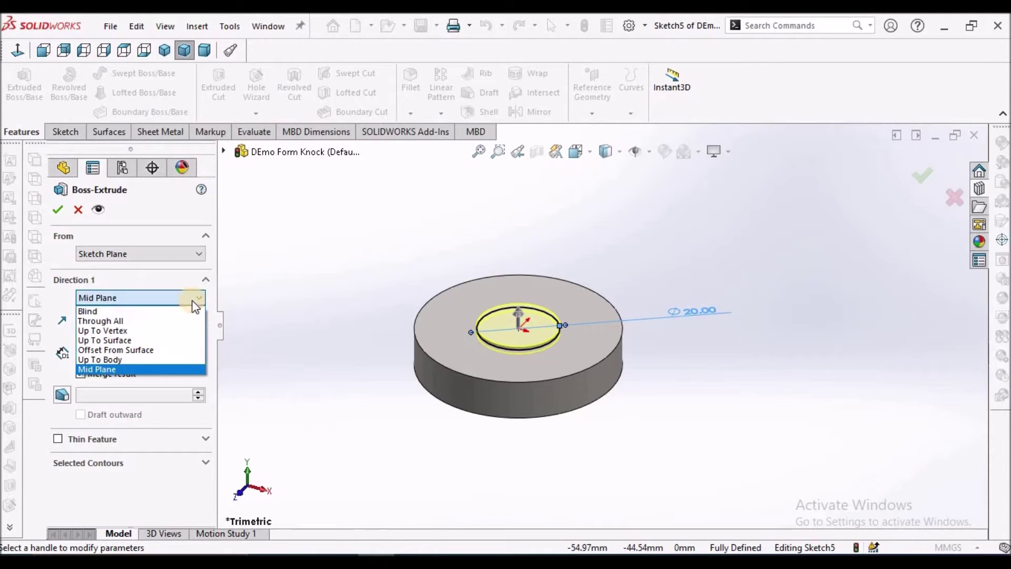
{"action": "left_click", "coordinate": [163, 305]}
{"action": "left_click", "coordinate": [59, 210]}
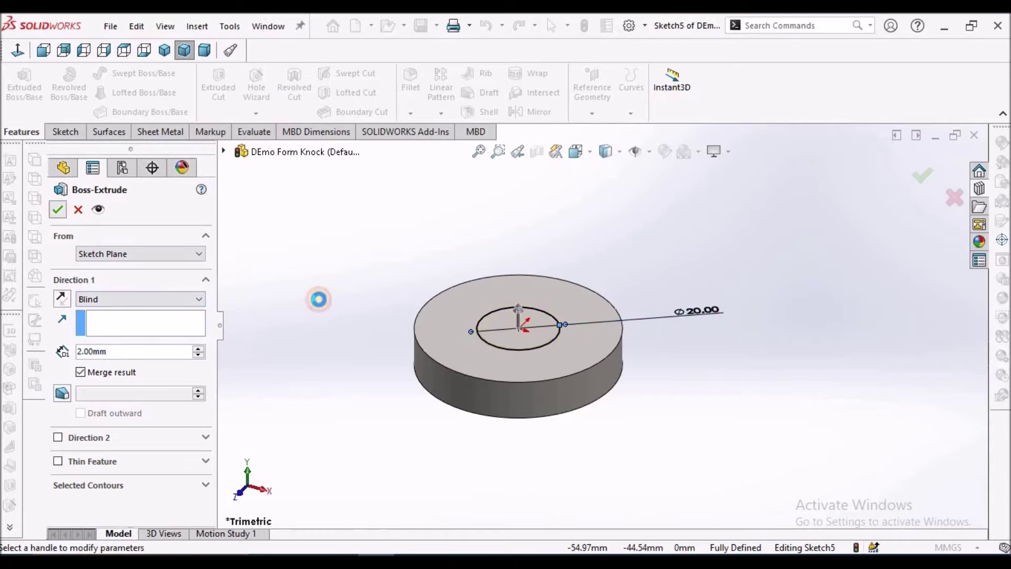
{"action": "scroll", "coordinate": [535, 339], "scroll_direction": "down", "scroll_amount": 4}
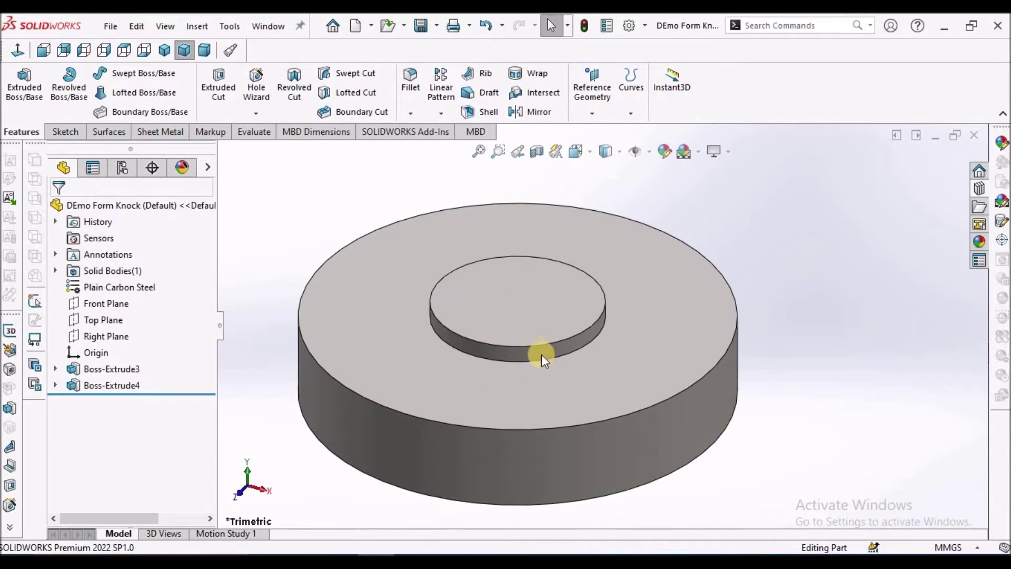
{"action": "scroll", "coordinate": [545, 359], "scroll_direction": "down", "scroll_amount": 3}
{"action": "scroll", "coordinate": [568, 375], "scroll_direction": "up", "scroll_amount": 2}
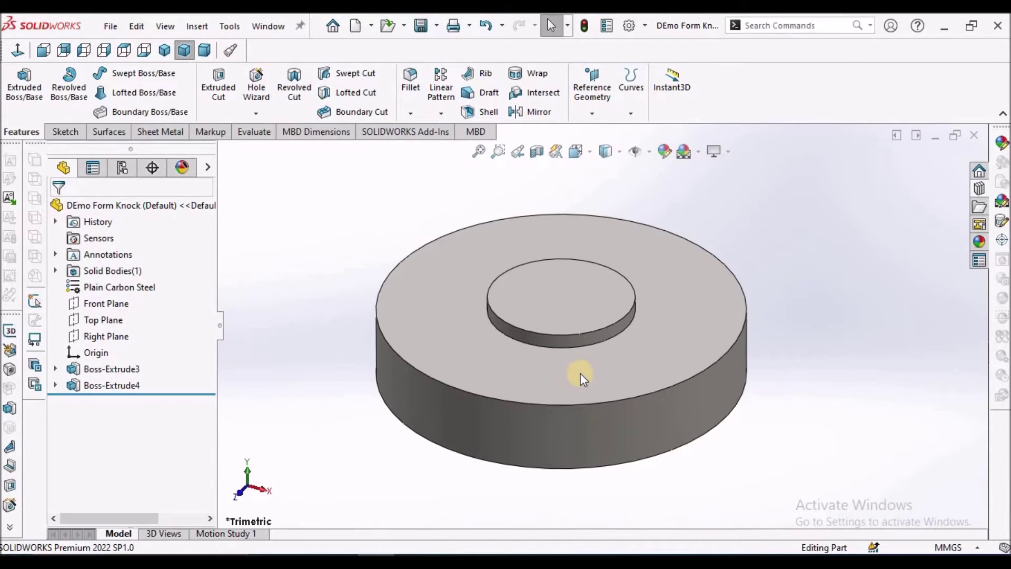
Start a sketch on the Front Plane with Hidden Lines Visible display
{"action": "left_click", "coordinate": [105, 303]}
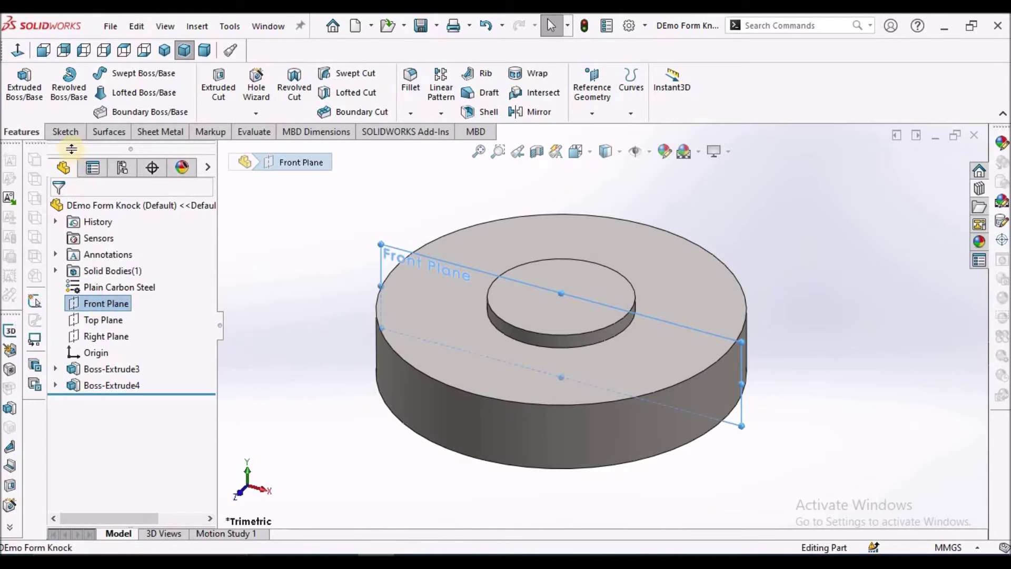
{"action": "left_click", "coordinate": [67, 132]}
{"action": "left_click", "coordinate": [18, 85]}
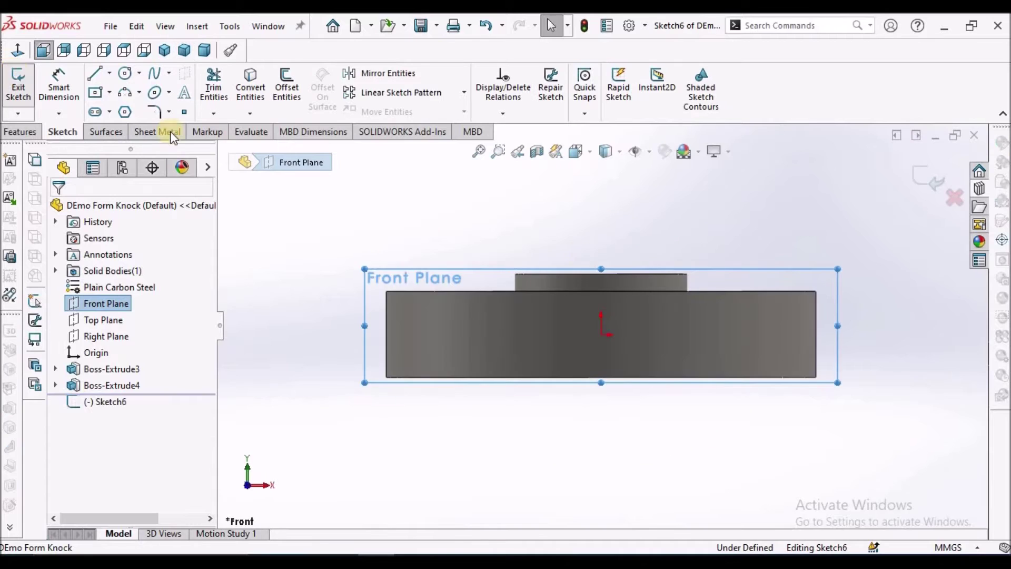
{"action": "left_click", "coordinate": [602, 245]}
{"action": "left_click", "coordinate": [621, 151]}
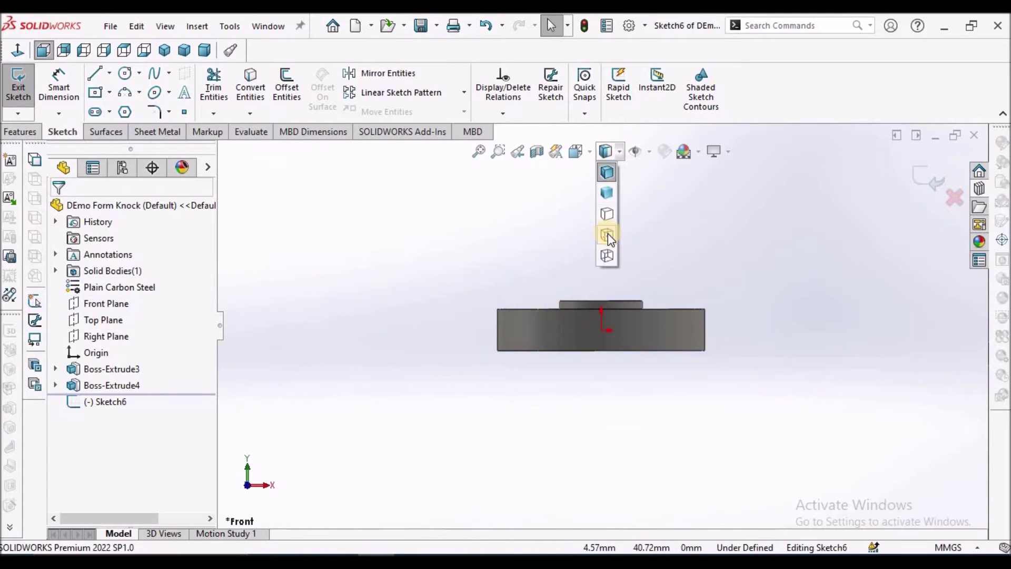
{"action": "left_click", "coordinate": [608, 214]}
{"action": "scroll", "coordinate": [655, 310], "scroll_direction": "down", "scroll_amount": 4}
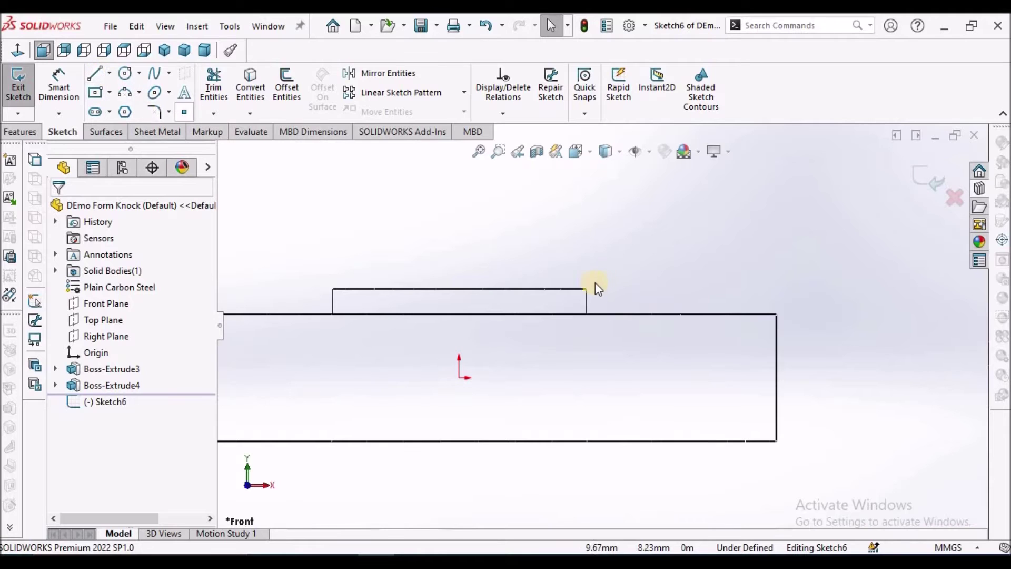
Convert the top edges of the base and the boss into the sketch
{"action": "left_click", "coordinate": [628, 316]}
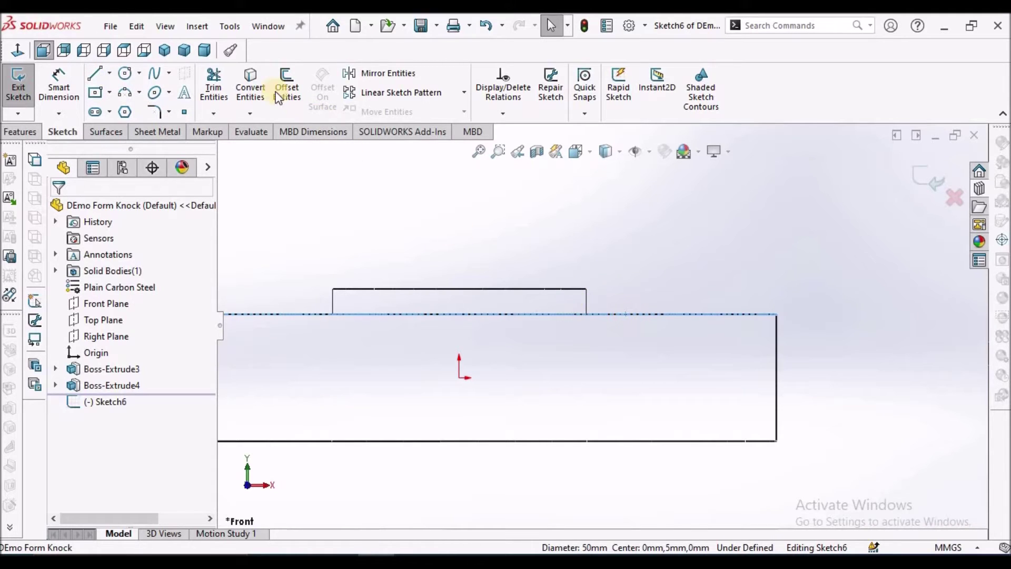
{"action": "left_click", "coordinate": [250, 86]}
{"action": "scroll", "coordinate": [620, 282], "scroll_direction": "down", "scroll_amount": 2}
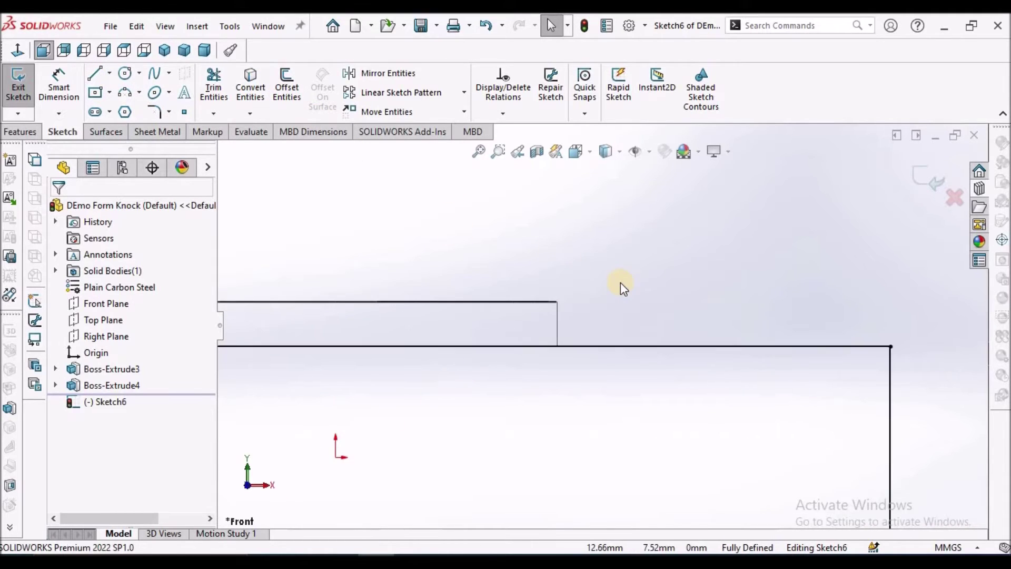
{"action": "scroll", "coordinate": [620, 282], "scroll_direction": "up", "scroll_amount": 1}
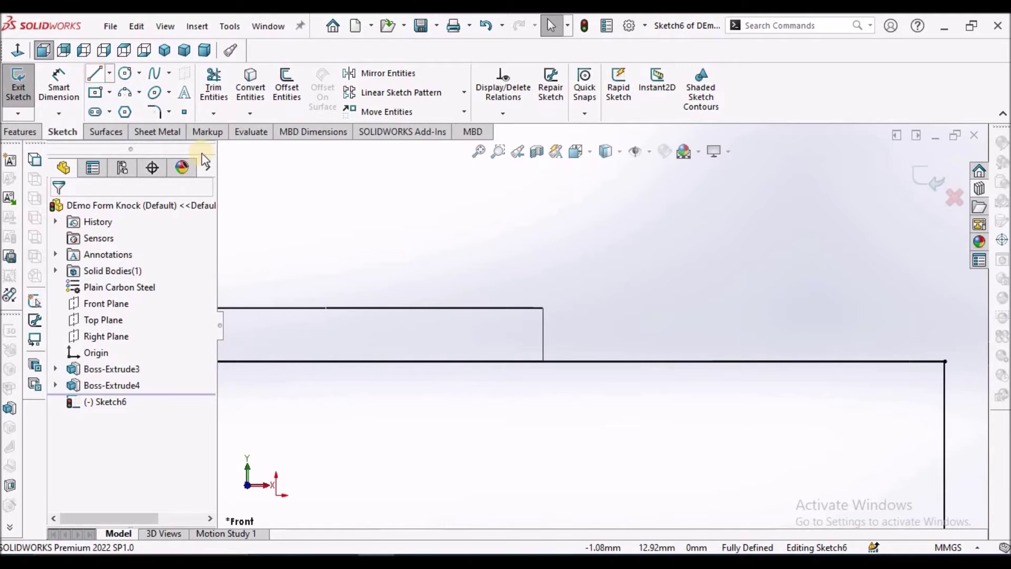
{"action": "left_click", "coordinate": [485, 311]}
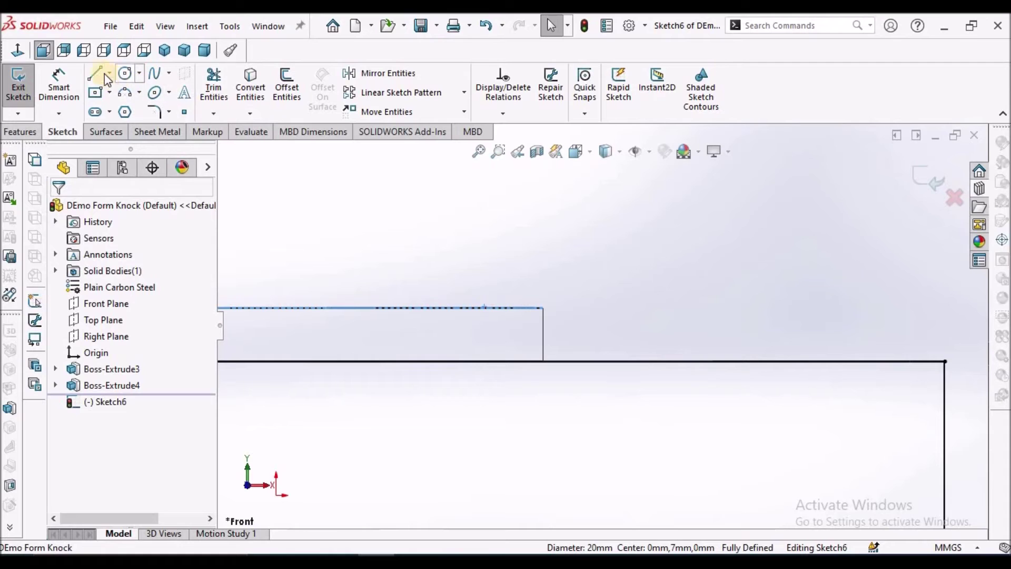
{"action": "scroll", "coordinate": [600, 263], "scroll_direction": "down", "scroll_amount": 2}
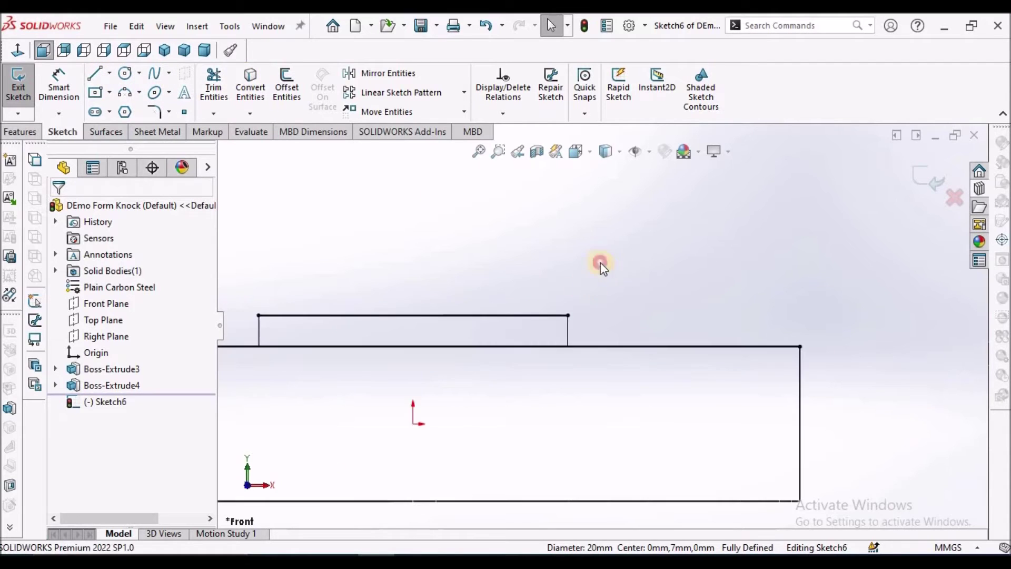
{"action": "scroll", "coordinate": [395, 316], "scroll_direction": "down", "scroll_amount": 1}
{"action": "left_click", "coordinate": [315, 319]}
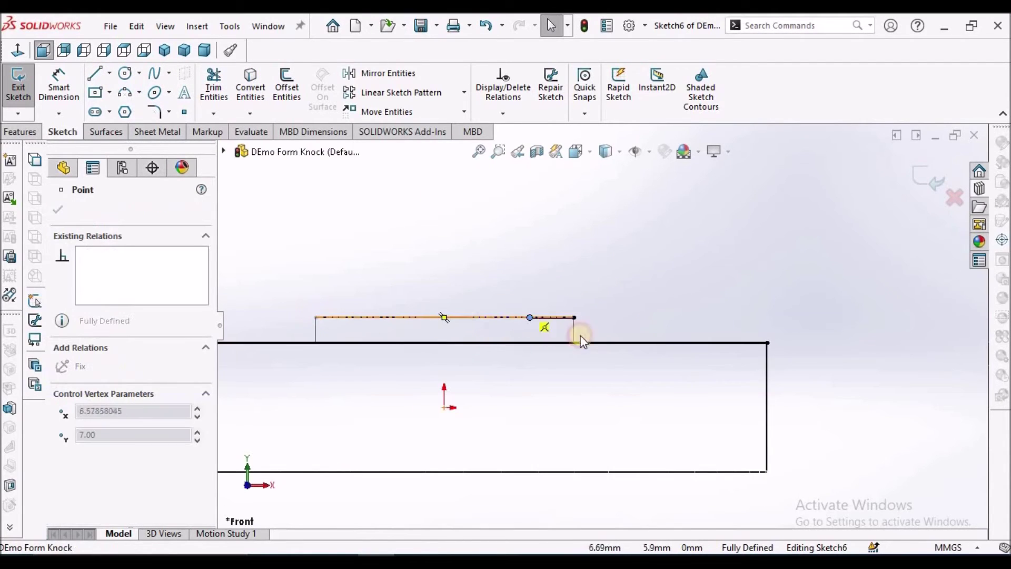
{"action": "left_click", "coordinate": [574, 318]}
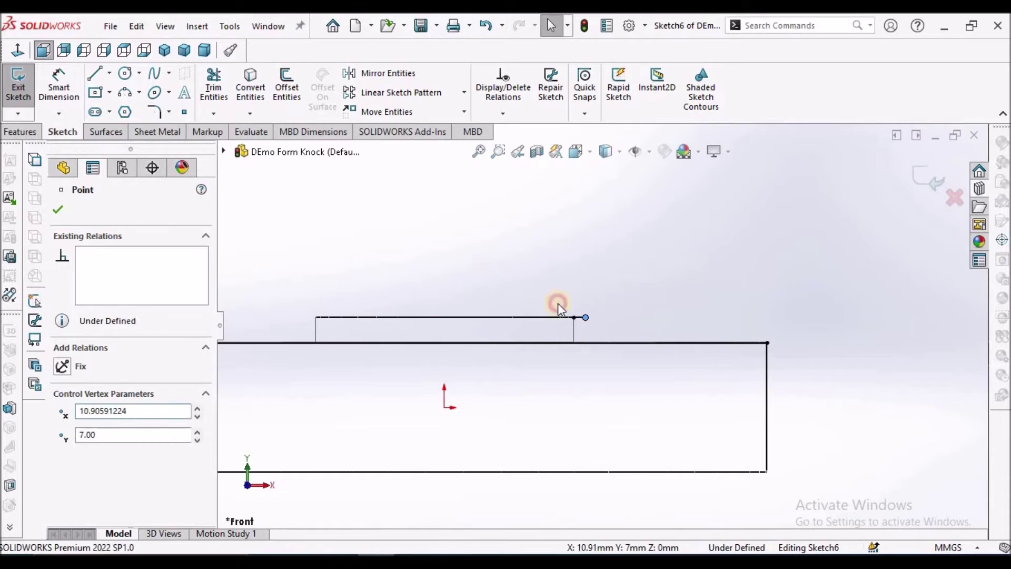
{"action": "key", "text": "Escape"}
{"action": "scroll", "coordinate": [579, 326], "scroll_direction": "up", "scroll_amount": 3}
{"action": "scroll", "coordinate": [579, 326], "scroll_direction": "up", "scroll_amount": 1}
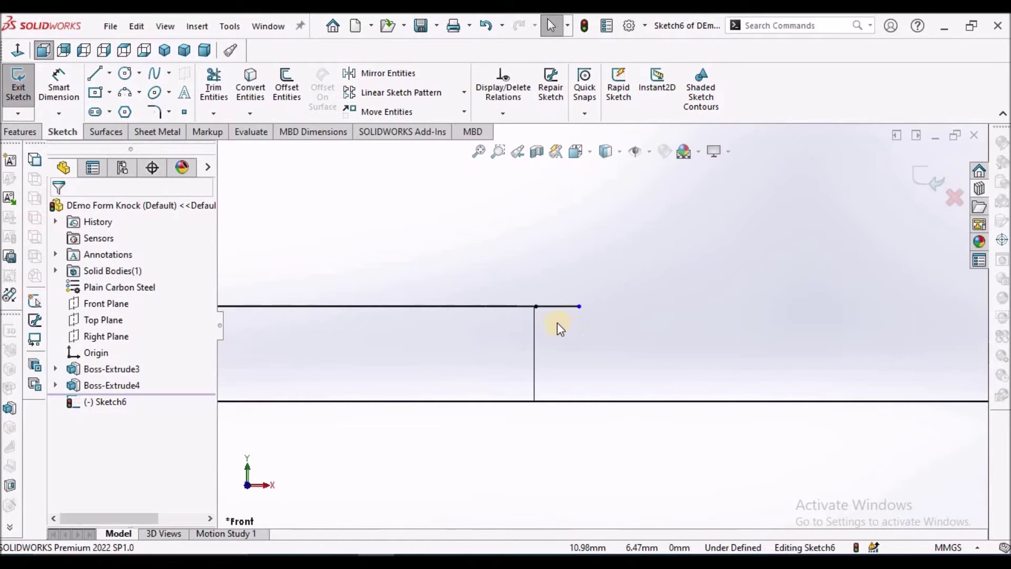
Draw a vertical line from the boss top edge down to the base edge
{"action": "left_click", "coordinate": [108, 74]}
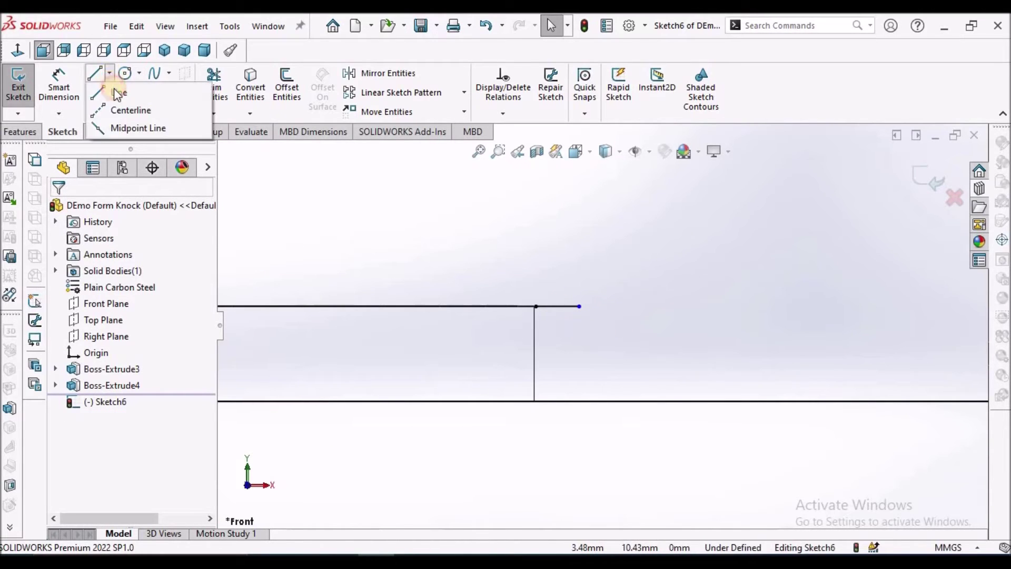
{"action": "left_click", "coordinate": [119, 94]}
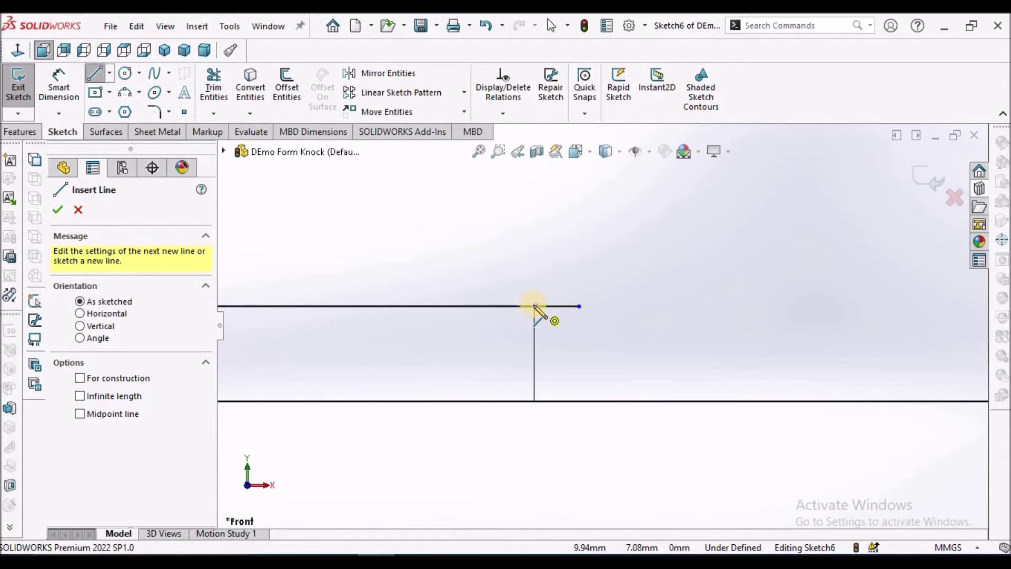
{"action": "left_click", "coordinate": [516, 307]}
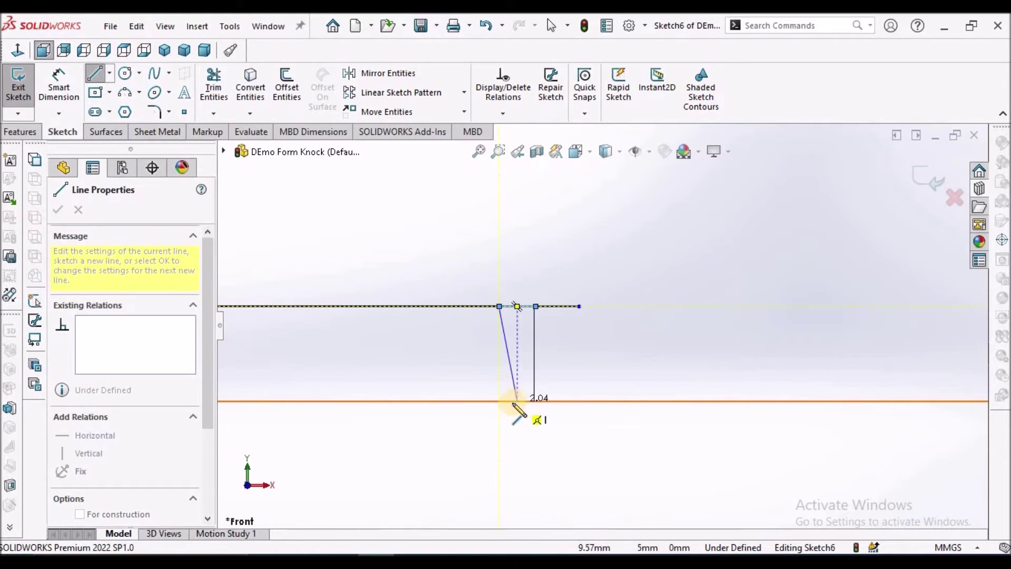
{"action": "left_click", "coordinate": [505, 394]}
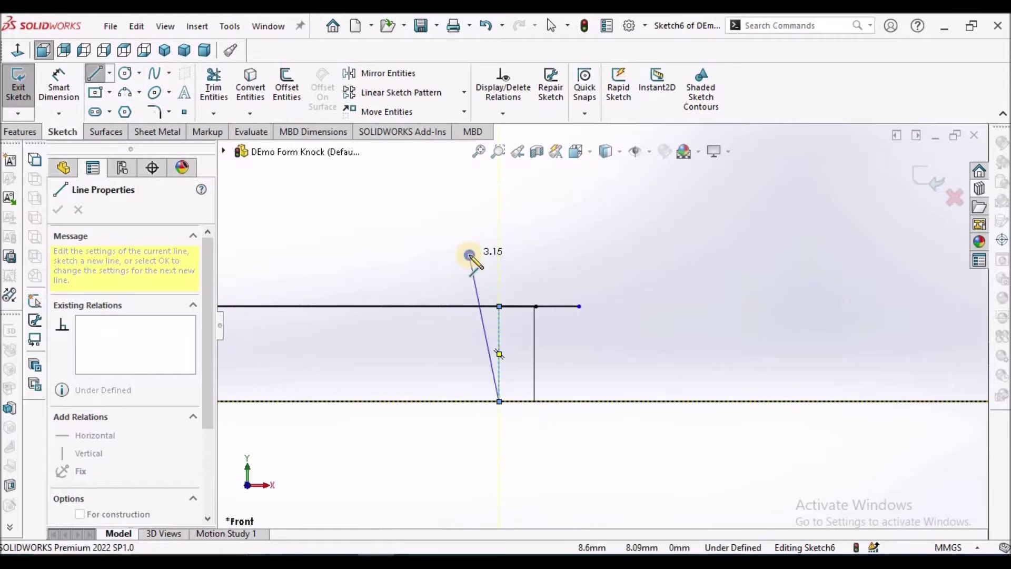
{"action": "right_click", "coordinate": [474, 261]}
{"action": "left_click", "coordinate": [506, 274]}
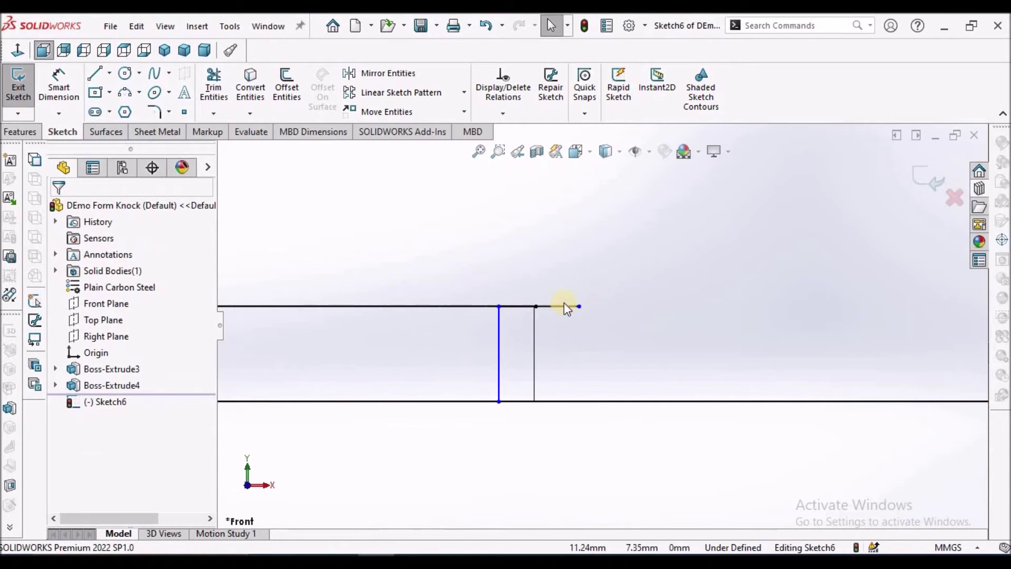
Dimension the vertical line 0.40 mm from the boss side
{"action": "left_click", "coordinate": [58, 85]}
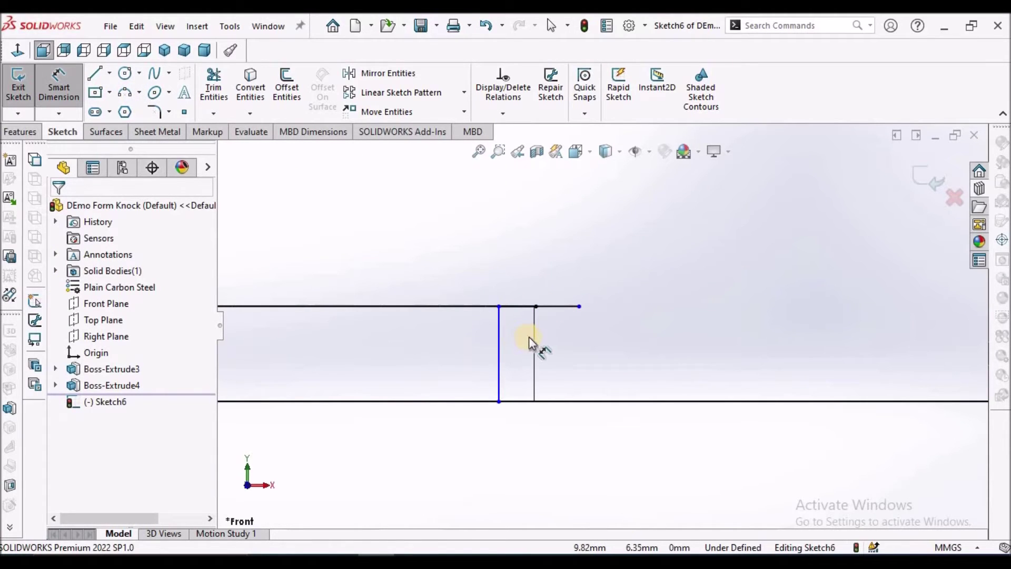
{"action": "left_click", "coordinate": [528, 310]}
{"action": "left_click", "coordinate": [517, 268]}
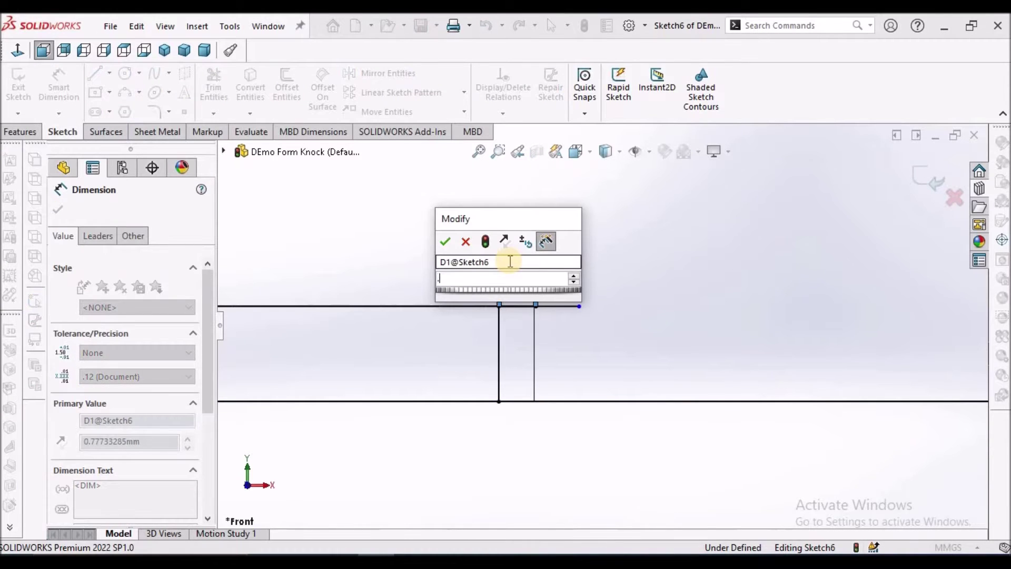
{"action": "type", "text": "10"}
{"action": "key", "text": "Return"}
{"action": "left_click", "coordinate": [707, 323]}
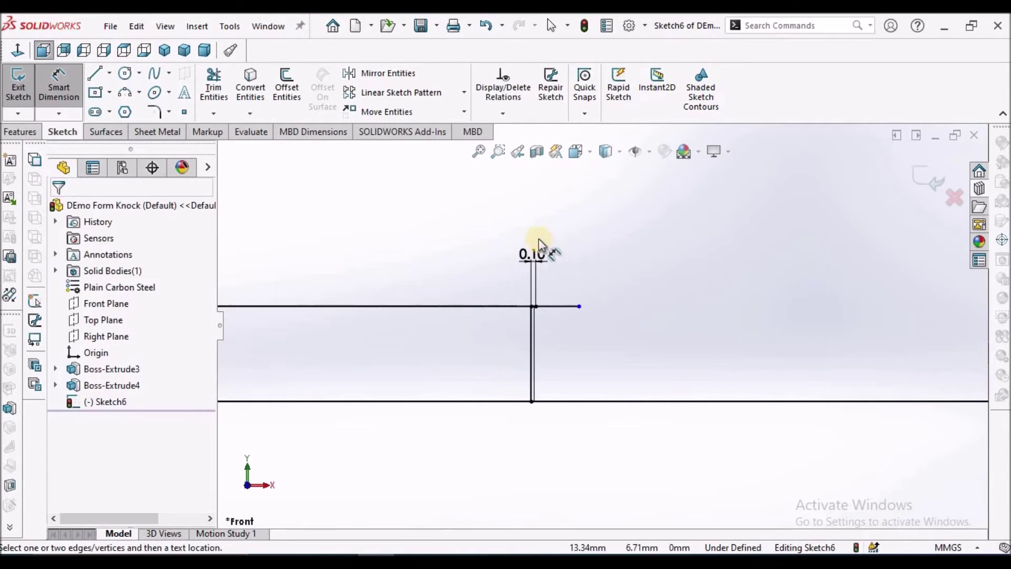
{"action": "double_click", "coordinate": [536, 254]}
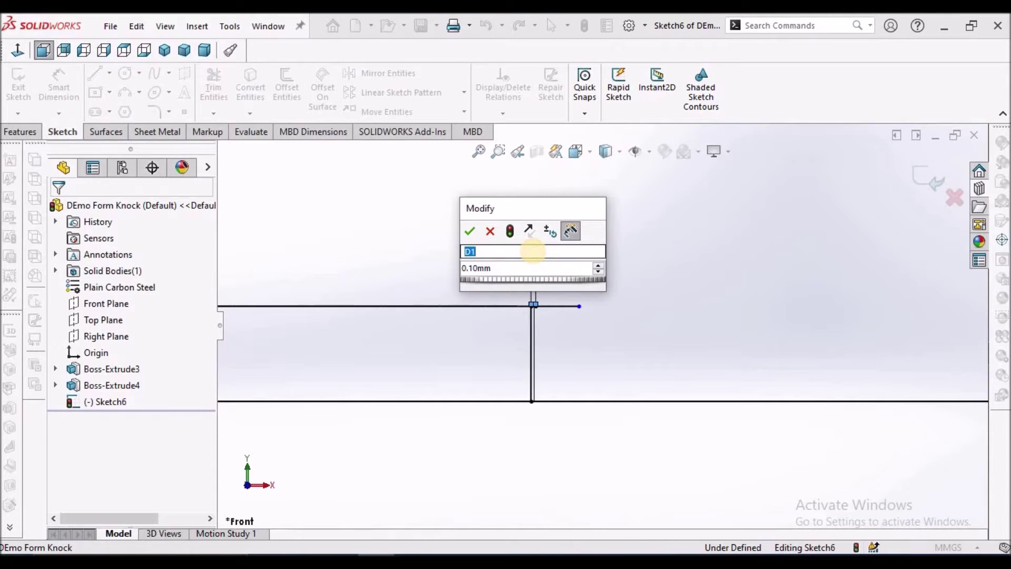
{"action": "type", "text": "4"}
{"action": "key", "text": "Tab"}
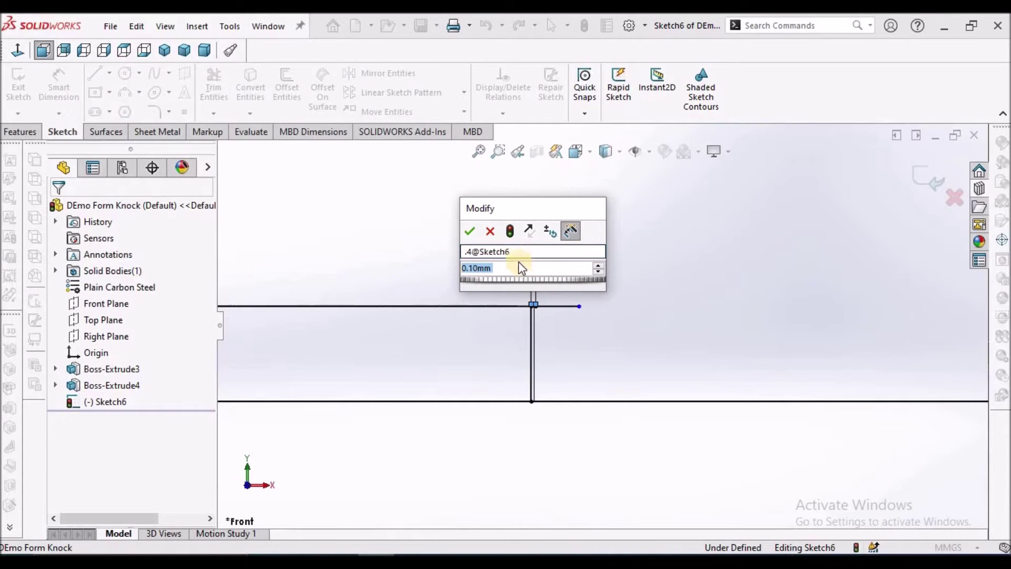
{"action": "type", "text": ".4"}
{"action": "key", "text": "Return"}
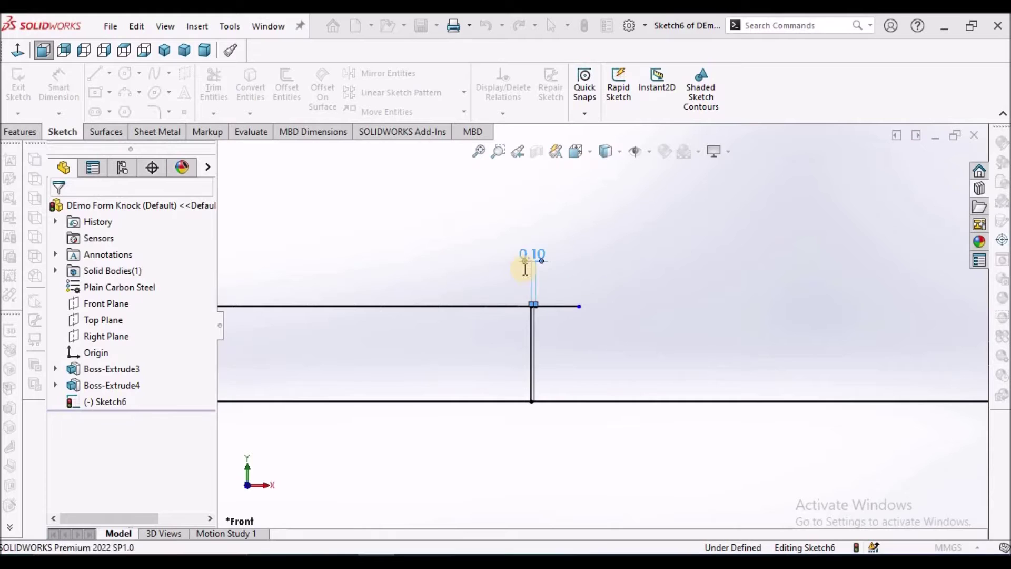
{"action": "key", "text": "Escape"}
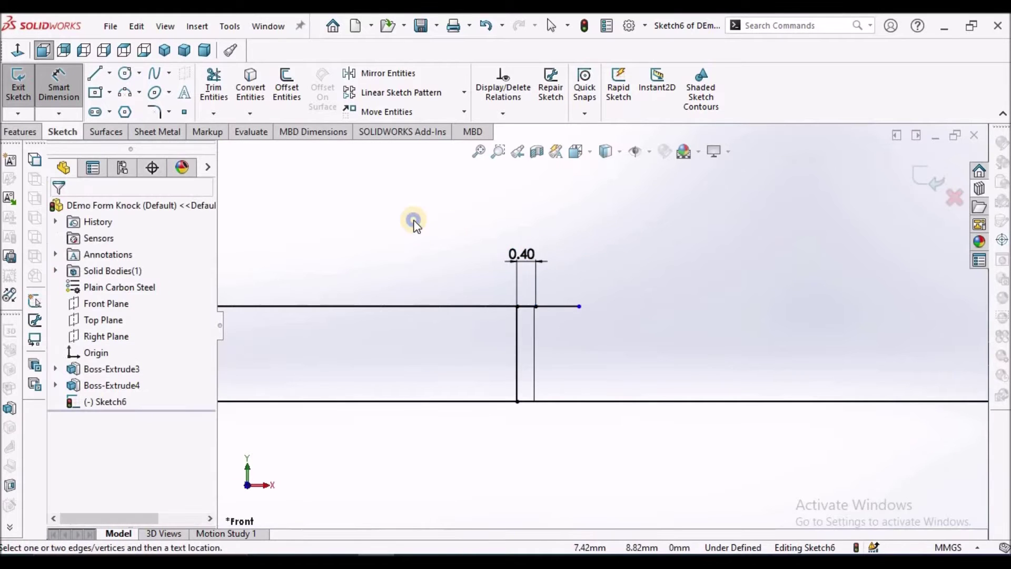
{"action": "right_click", "coordinate": [419, 225]}
Draw an angled line from the top line's endpoint down to the bottom line
{"action": "left_click", "coordinate": [449, 267]}
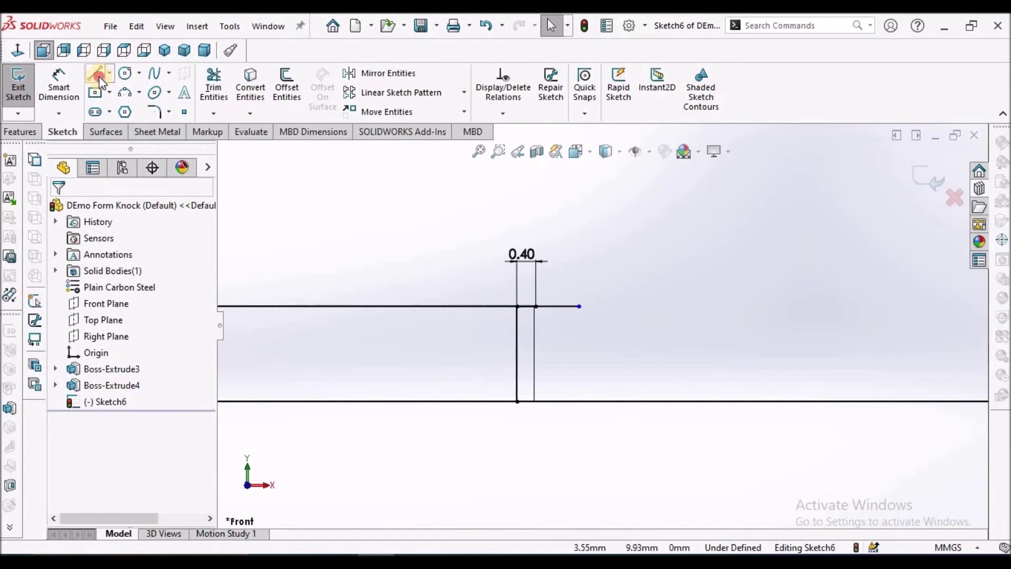
{"action": "left_click", "coordinate": [99, 78]}
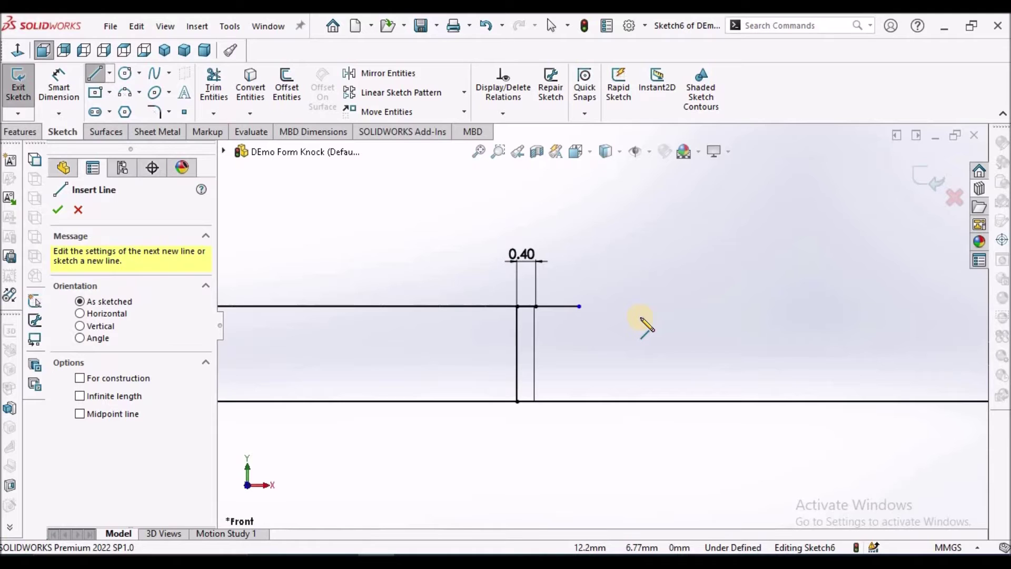
{"action": "left_click", "coordinate": [573, 306]}
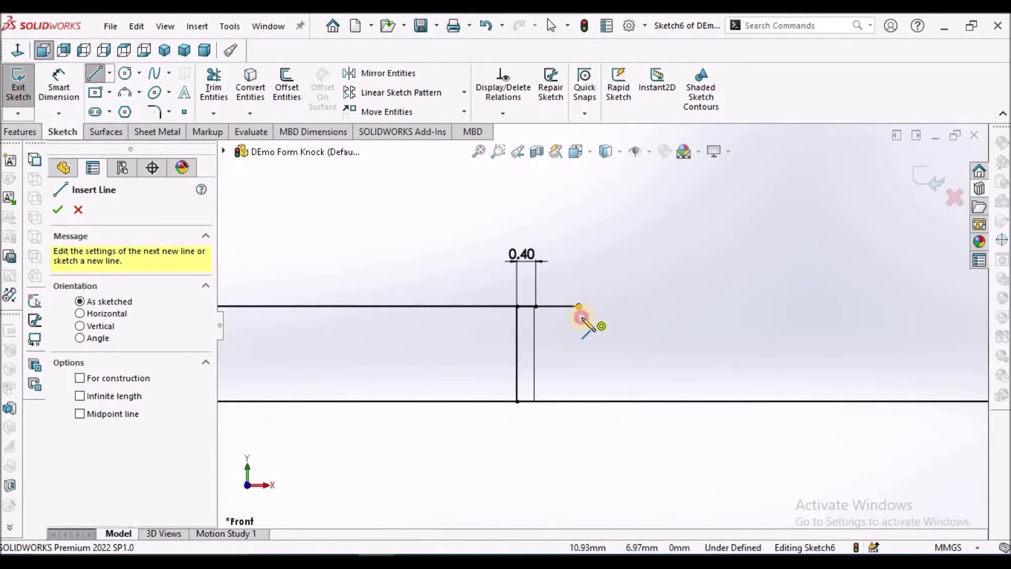
{"action": "left_click", "coordinate": [581, 316]}
{"action": "left_click", "coordinate": [641, 403]}
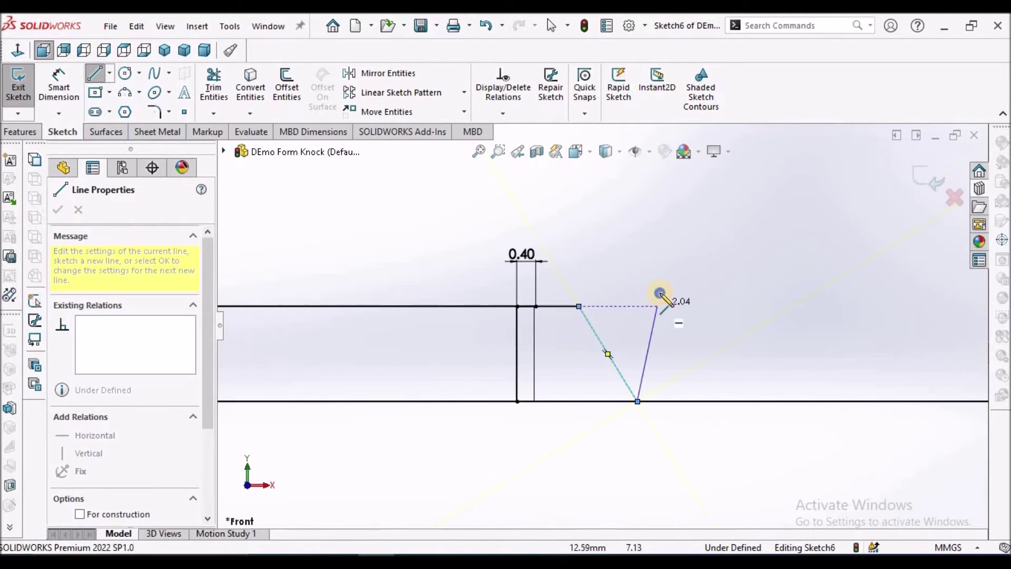
{"action": "right_click", "coordinate": [668, 304]}
{"action": "left_click", "coordinate": [687, 294]}
Dimension the angled line with a 0.10 mm top offset and a 55° angle
{"action": "left_click", "coordinate": [58, 87]}
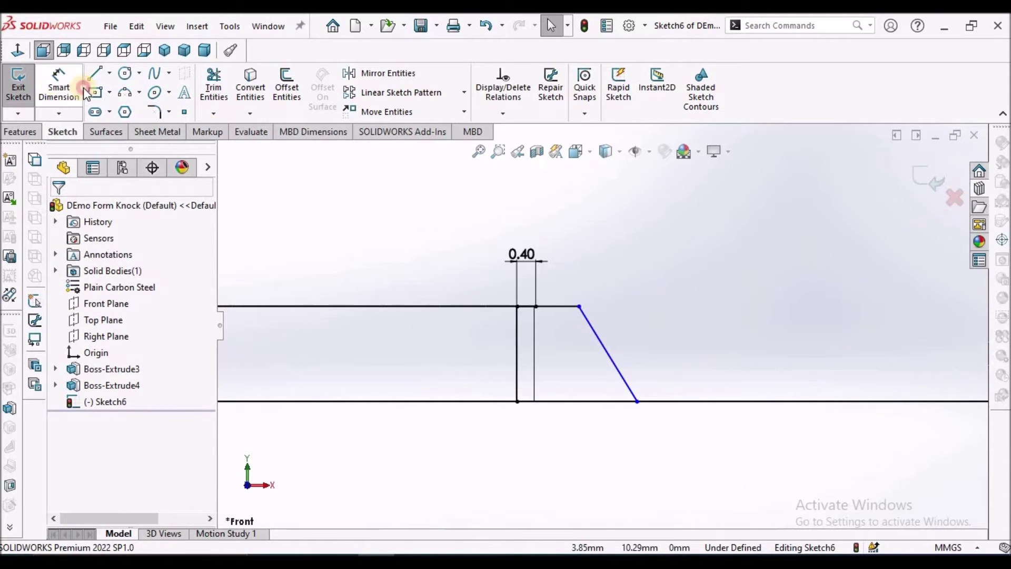
{"action": "left_click", "coordinate": [572, 314]}
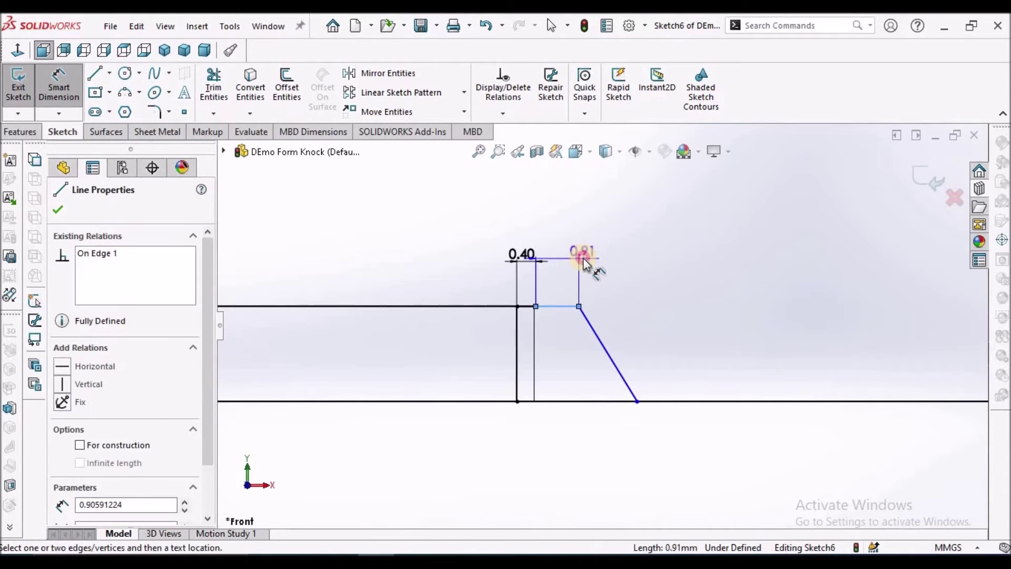
{"action": "left_click", "coordinate": [584, 260]}
{"action": "type", "text": "0.1"}
{"action": "key", "text": "Return"}
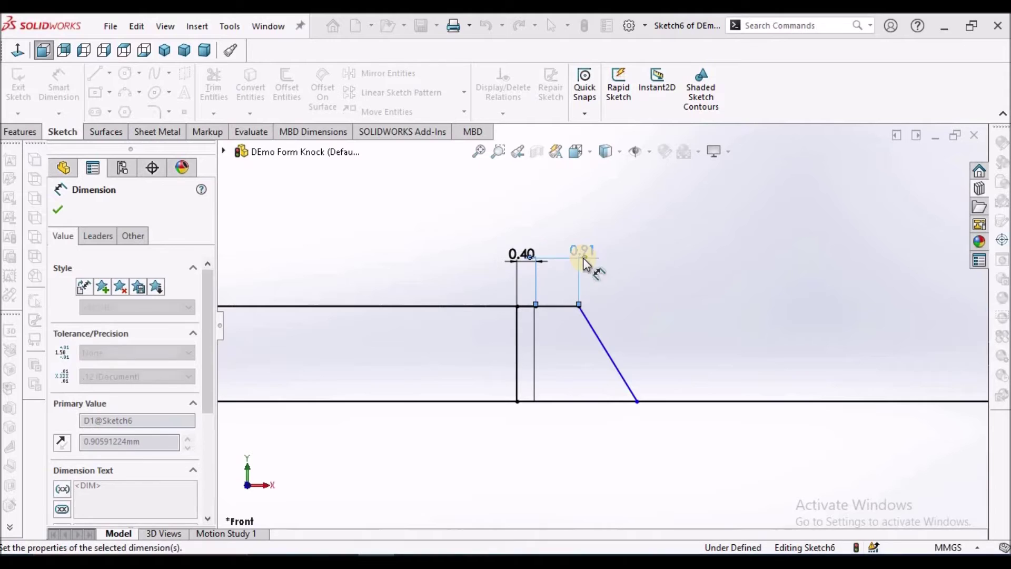
{"action": "key", "text": "Escape"}
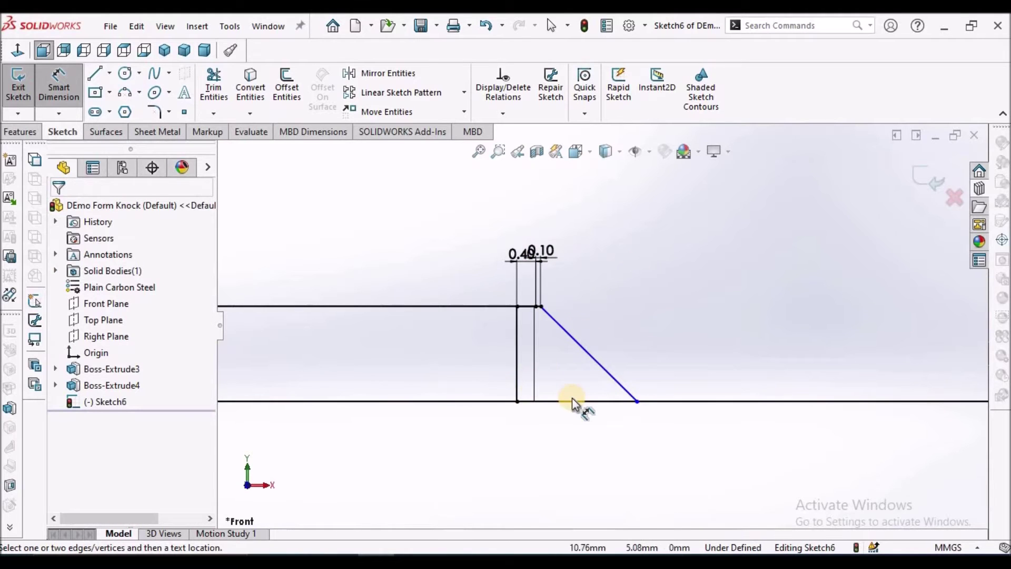
{"action": "left_click", "coordinate": [575, 404]}
{"action": "left_click", "coordinate": [591, 362]}
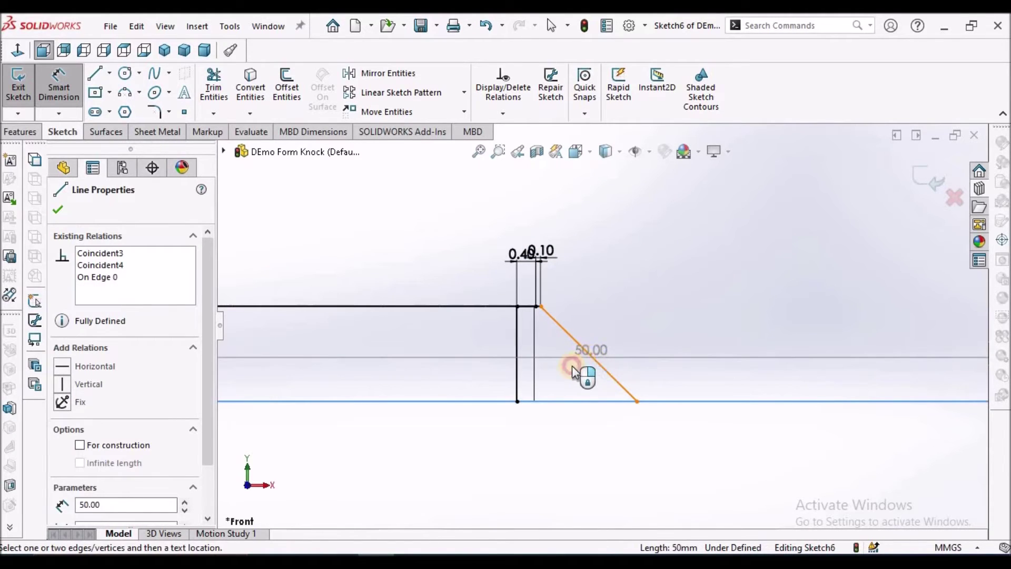
{"action": "left_click", "coordinate": [570, 378]}
{"action": "type", "text": "45"}
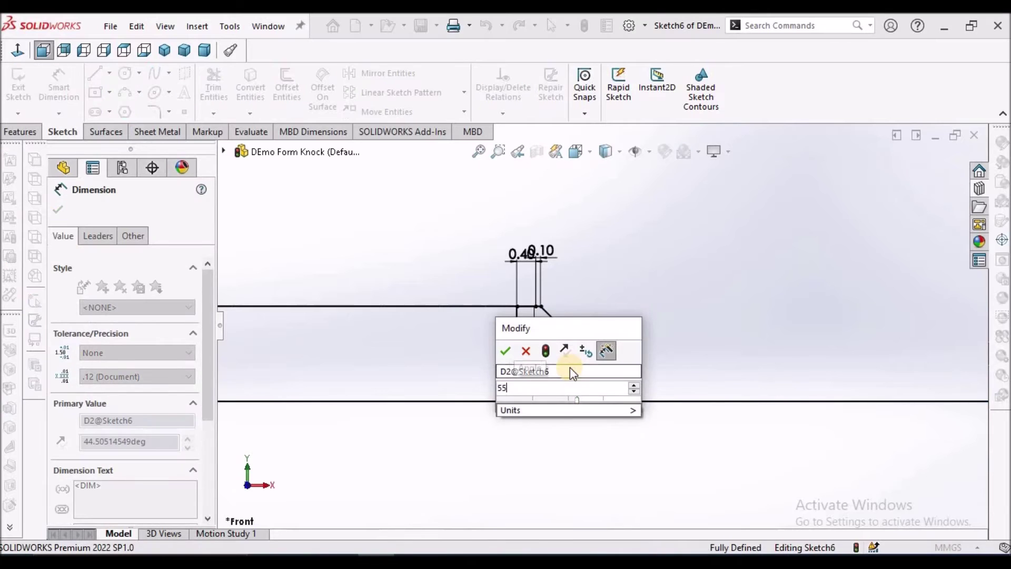
{"action": "key", "text": "Return"}
{"action": "type", "text": "55"}
{"action": "key", "text": "Return"}
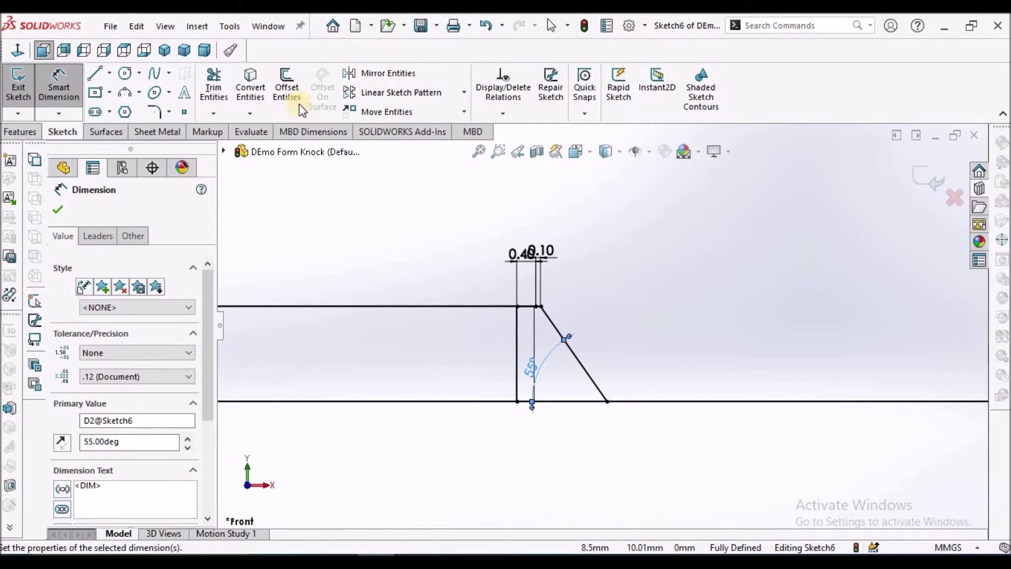
{"action": "left_click", "coordinate": [213, 87]}
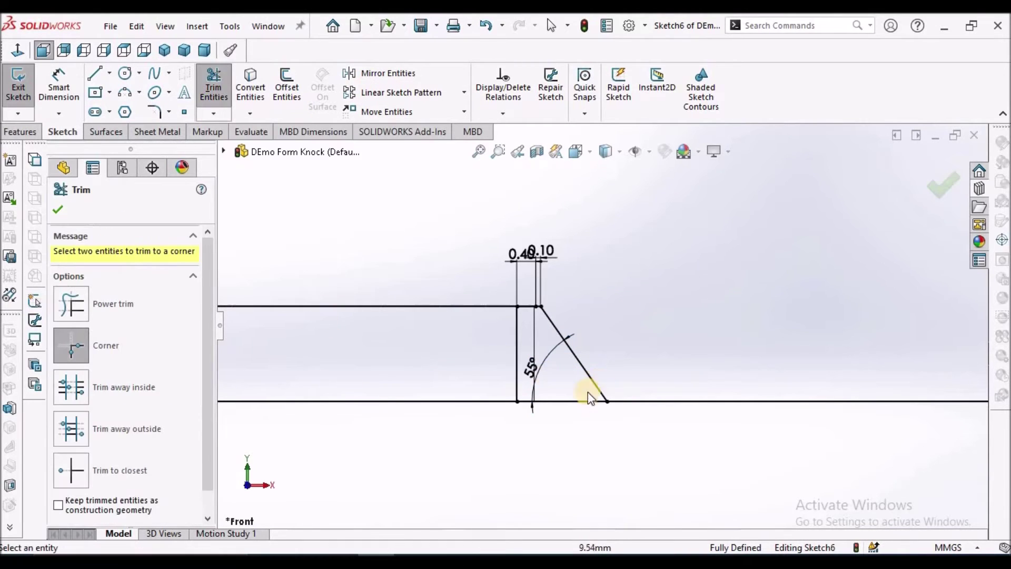
{"action": "left_click", "coordinate": [601, 403]}
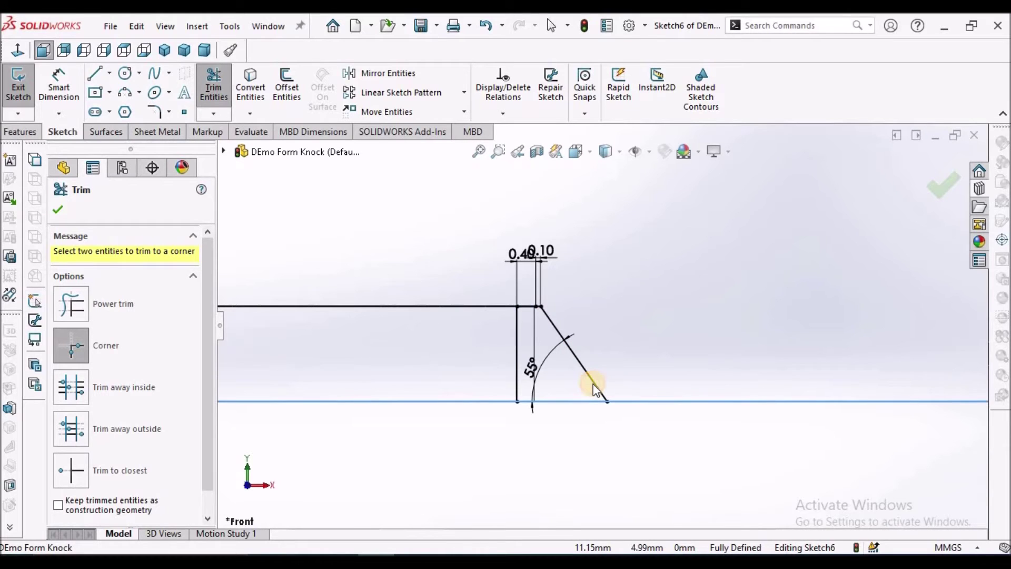
{"action": "left_click", "coordinate": [597, 388]}
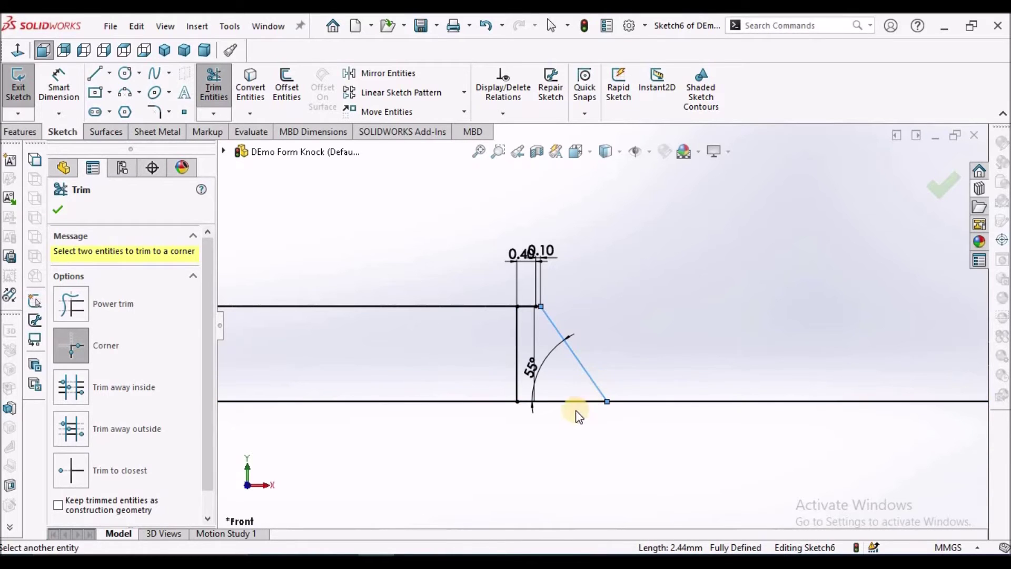
{"action": "left_click", "coordinate": [517, 371]}
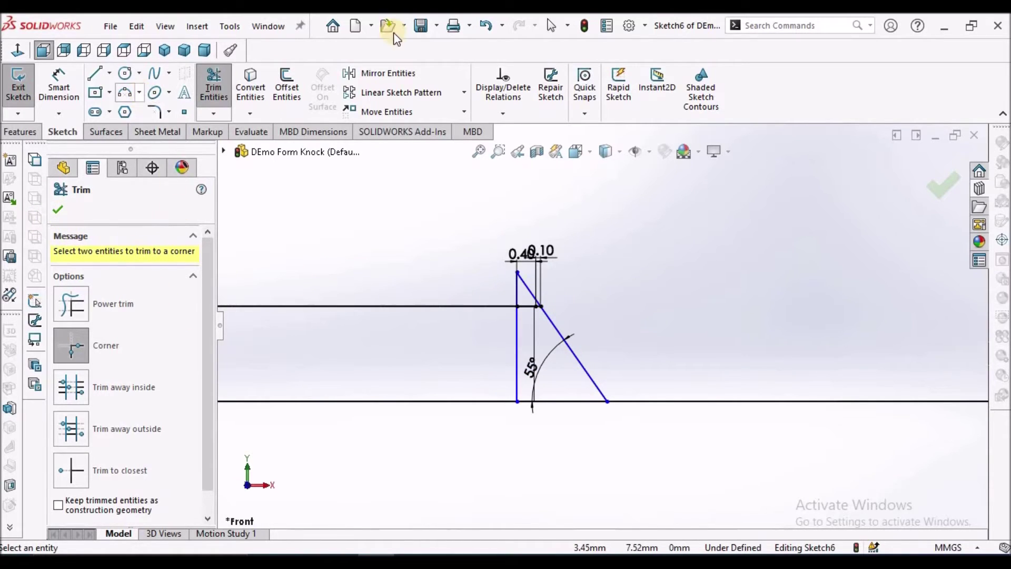
{"action": "left_click", "coordinate": [485, 25]}
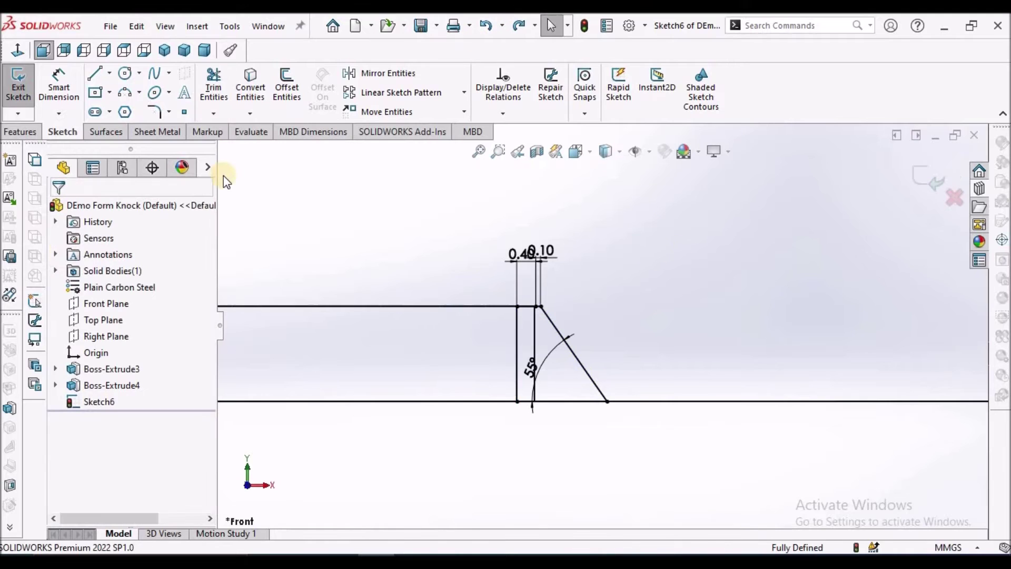
{"action": "left_click", "coordinate": [214, 83]}
{"action": "left_click", "coordinate": [71, 362]}
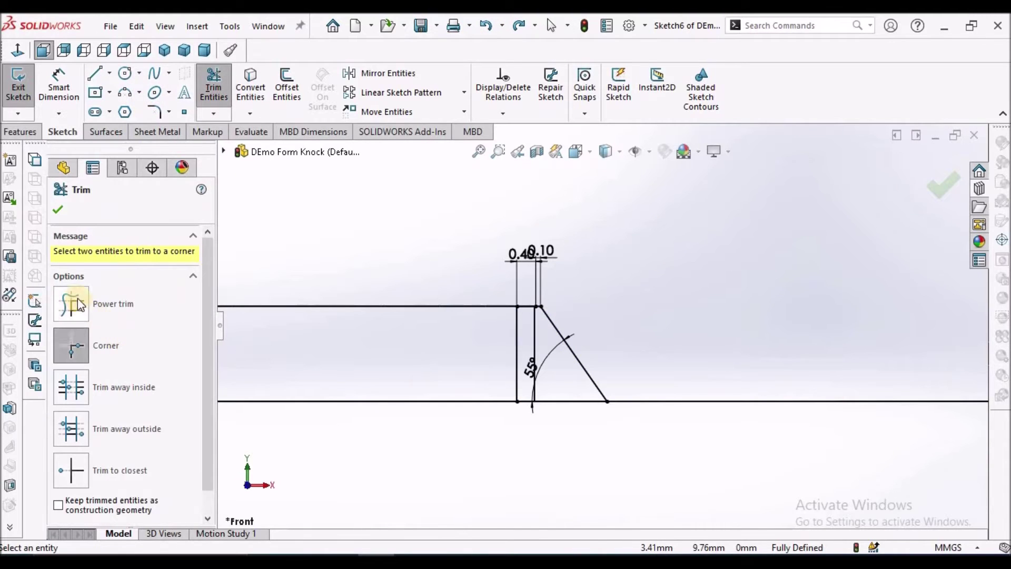
{"action": "scroll", "coordinate": [561, 409], "scroll_direction": "down", "scroll_amount": 2}
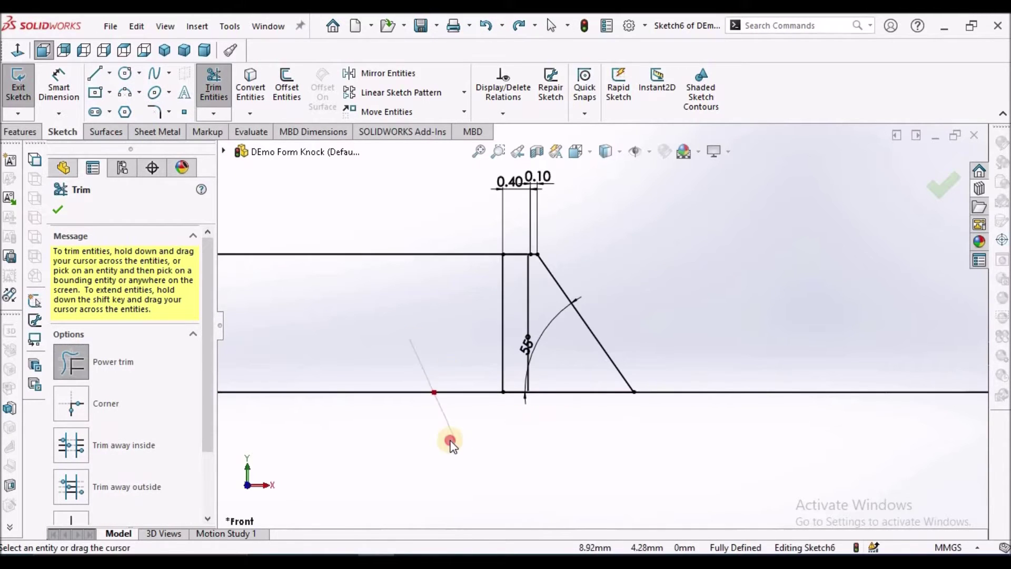
{"action": "left_click_drag", "start_coordinate": [443, 411], "coordinate": [429, 211]}
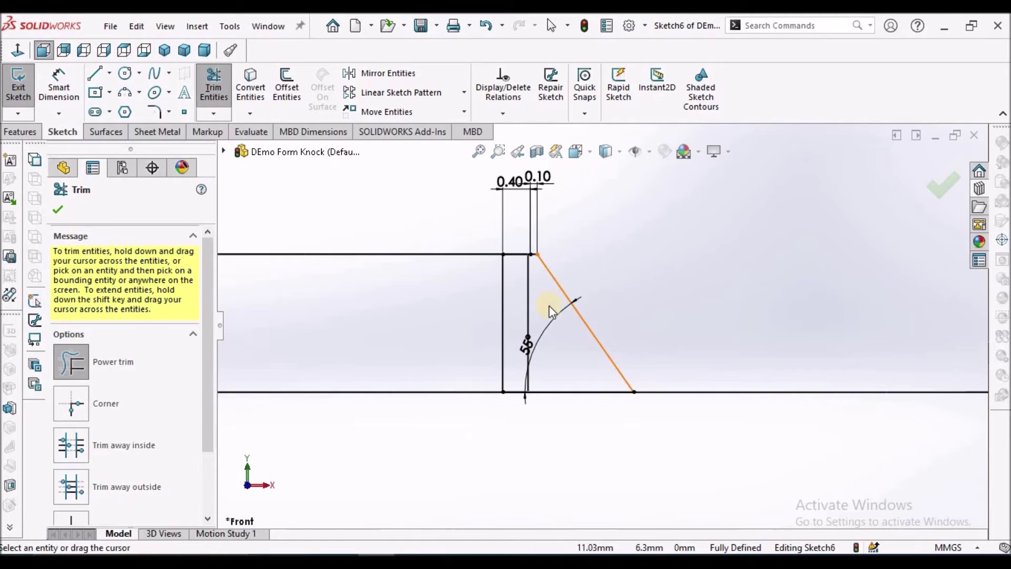
Extrude the angled profile Mid Plane 2 mm, then display Shaded With Edges
{"action": "left_click", "coordinate": [57, 208]}
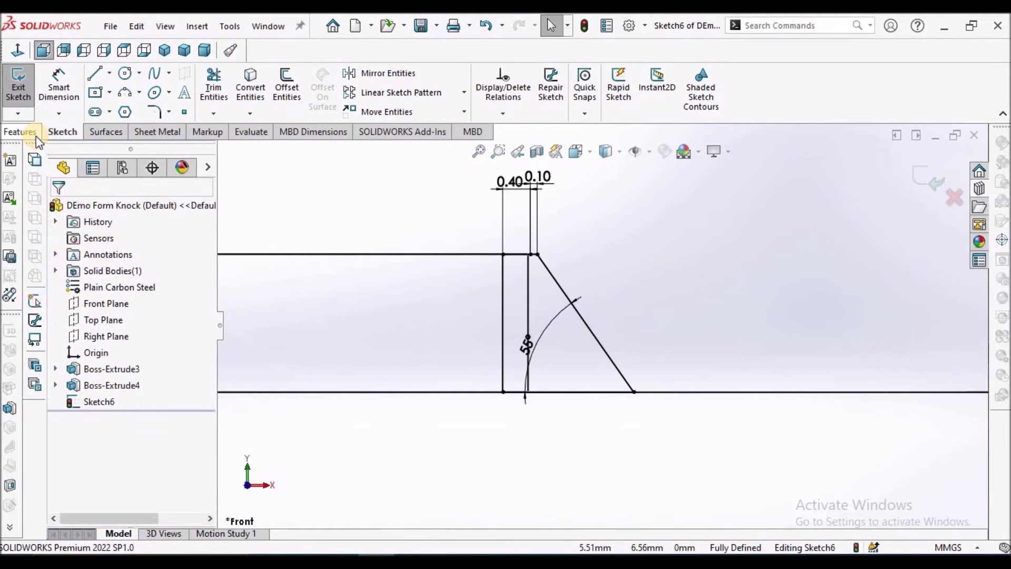
{"action": "left_click", "coordinate": [20, 131]}
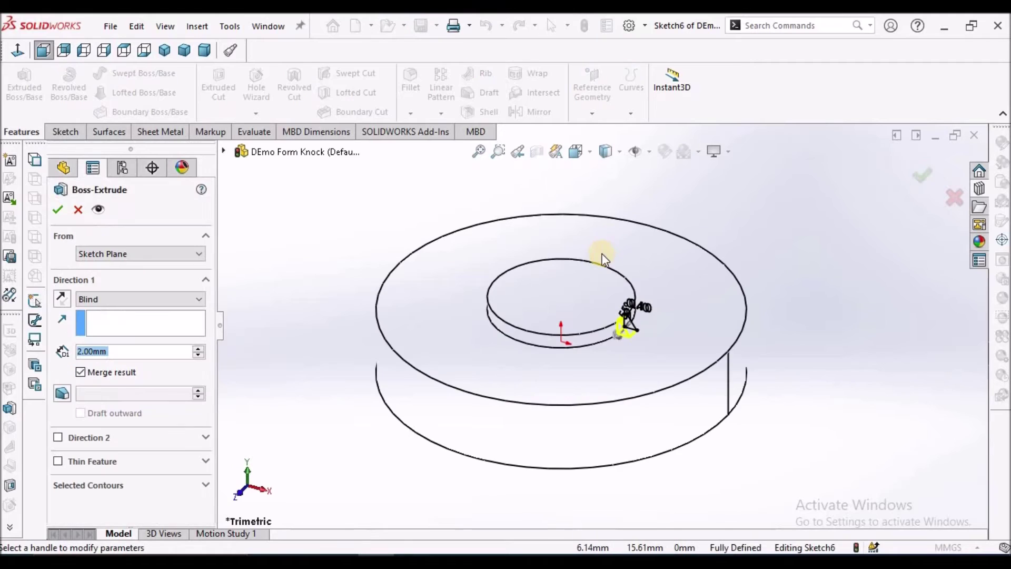
{"action": "scroll", "coordinate": [641, 324], "scroll_direction": "down", "scroll_amount": 4}
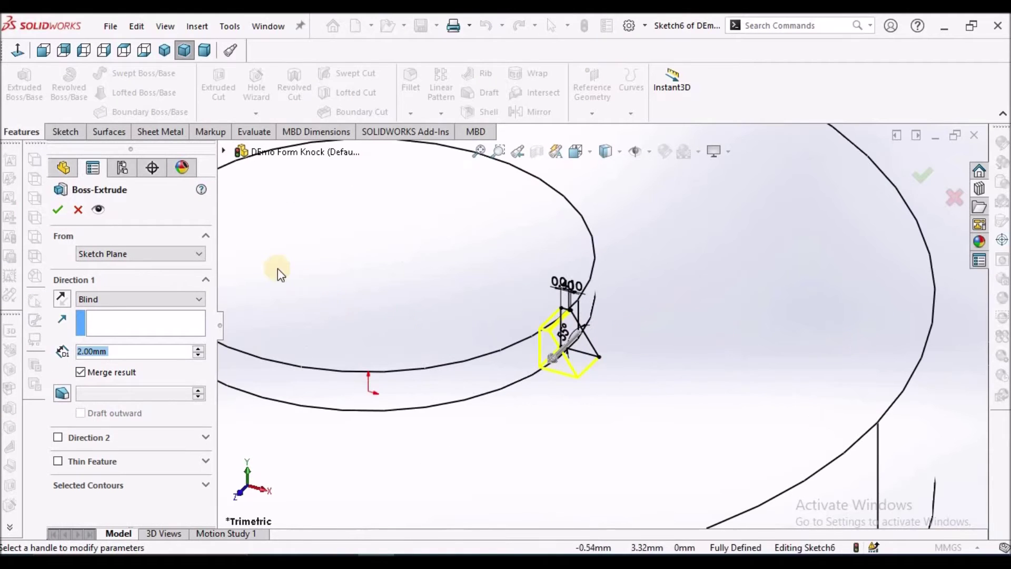
{"action": "left_click", "coordinate": [200, 299]}
{"action": "left_click", "coordinate": [97, 371]}
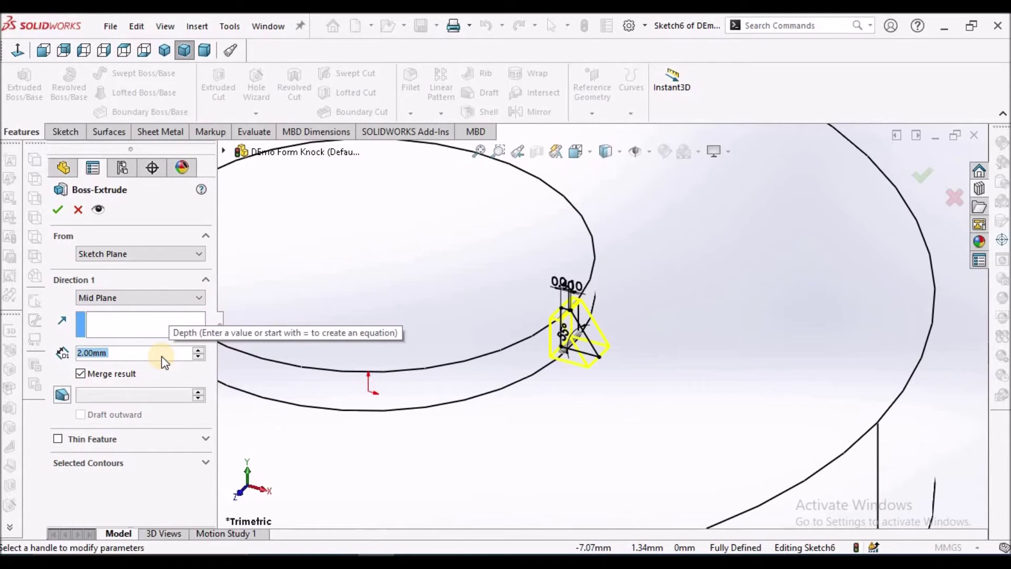
{"action": "left_click", "coordinate": [58, 210]}
{"action": "scroll", "coordinate": [680, 322], "scroll_direction": "down", "scroll_amount": 5}
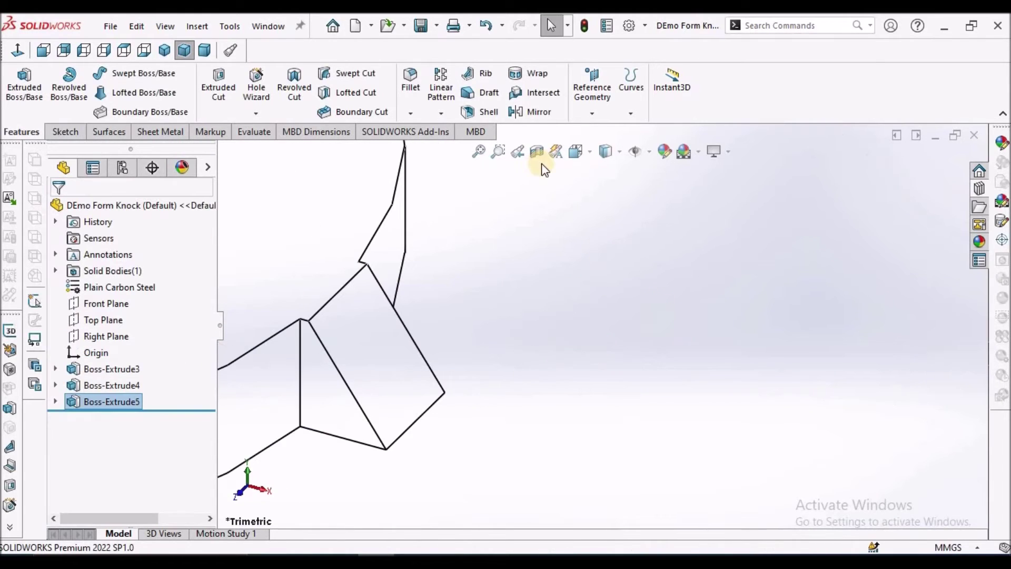
{"action": "left_click", "coordinate": [608, 178]}
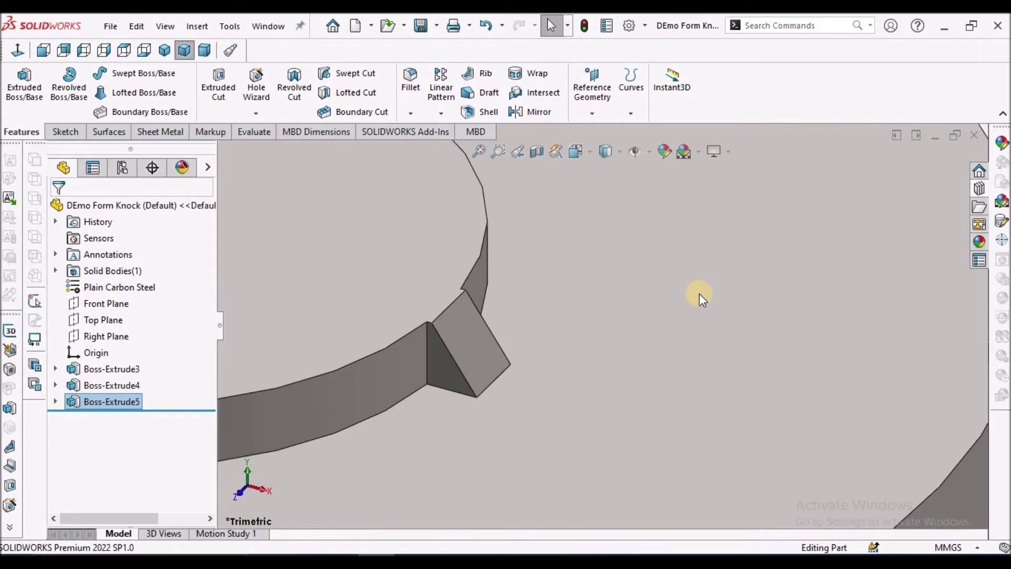
{"action": "scroll", "coordinate": [698, 294], "scroll_direction": "down", "scroll_amount": 5}
{"action": "scroll", "coordinate": [712, 309], "scroll_direction": "down", "scroll_amount": 3}
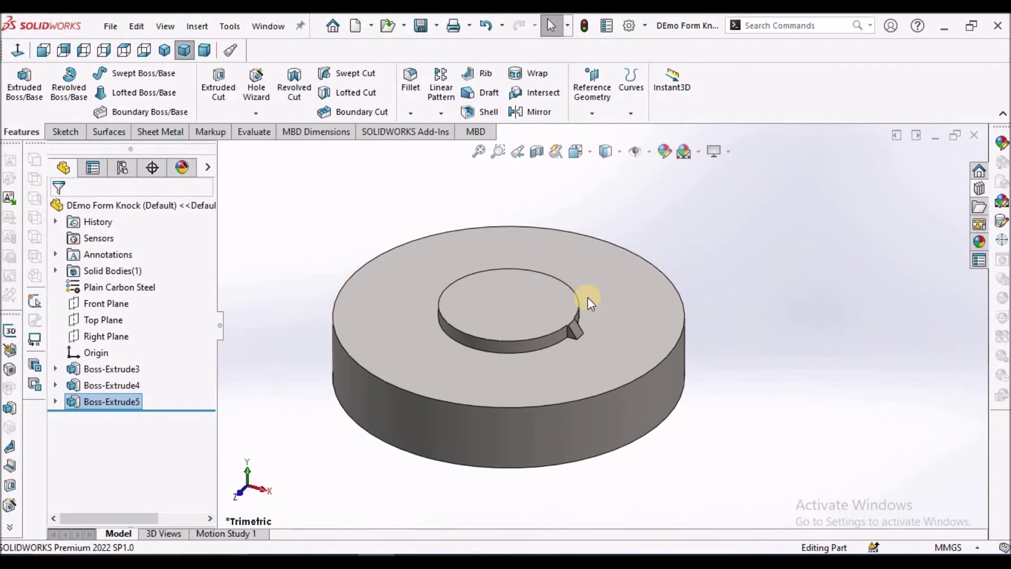
{"action": "scroll", "coordinate": [557, 344], "scroll_direction": "up", "scroll_amount": 3}
{"action": "scroll", "coordinate": [557, 343], "scroll_direction": "up", "scroll_amount": 3}
{"action": "scroll", "coordinate": [394, 283], "scroll_direction": "up", "scroll_amount": 3}
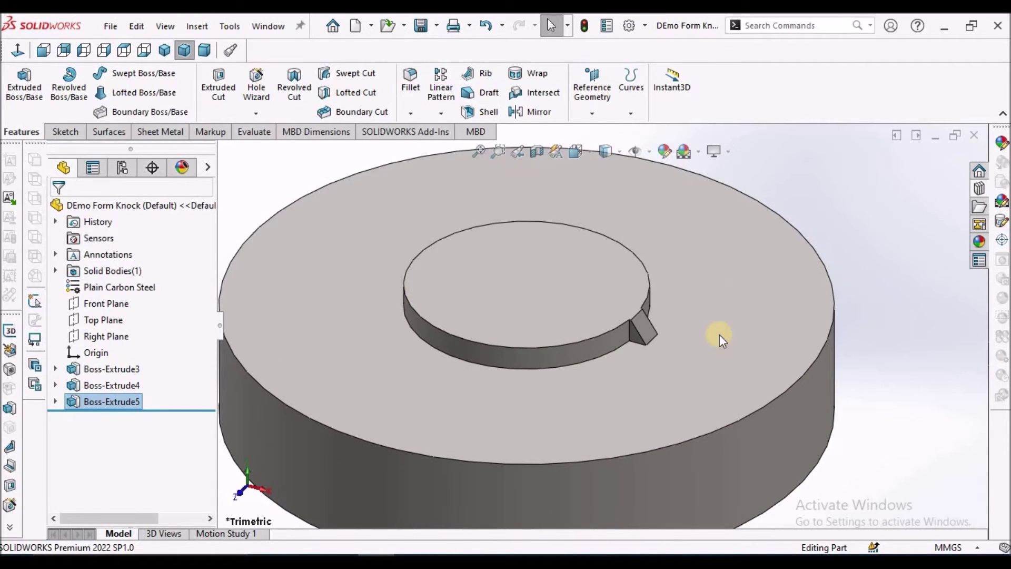
{"action": "scroll", "coordinate": [720, 334], "scroll_direction": "down", "scroll_amount": 1}
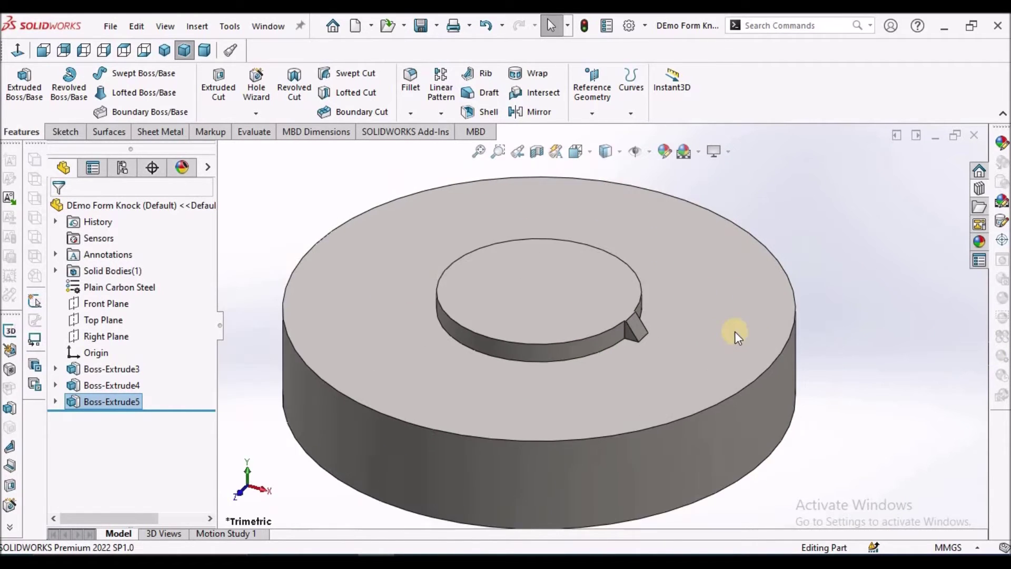
Mirror Boss-Extrude5 about the Right Plane as Mirror1, then view it dimetric
{"action": "left_click", "coordinate": [117, 337]}
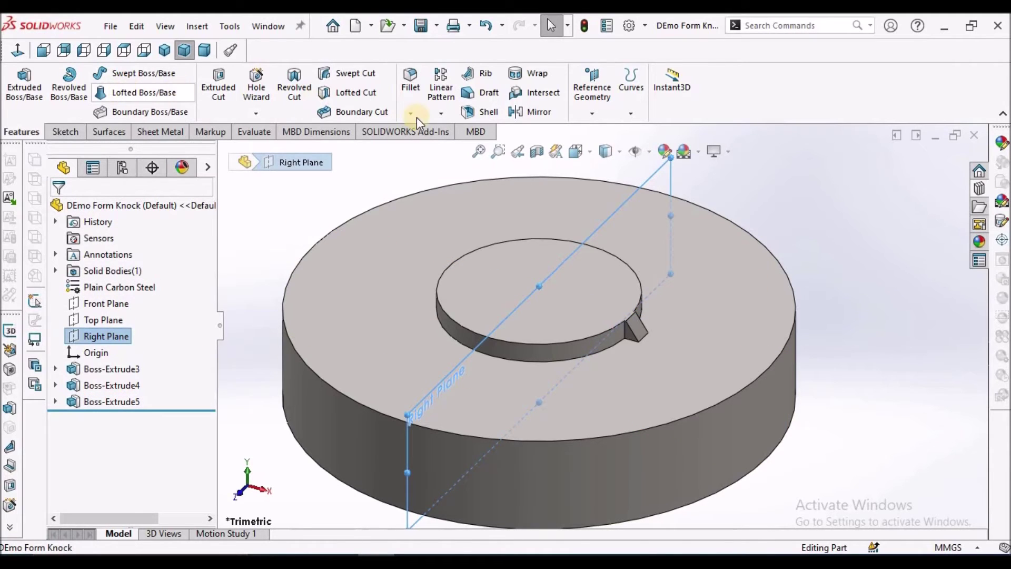
{"action": "left_click", "coordinate": [447, 115]}
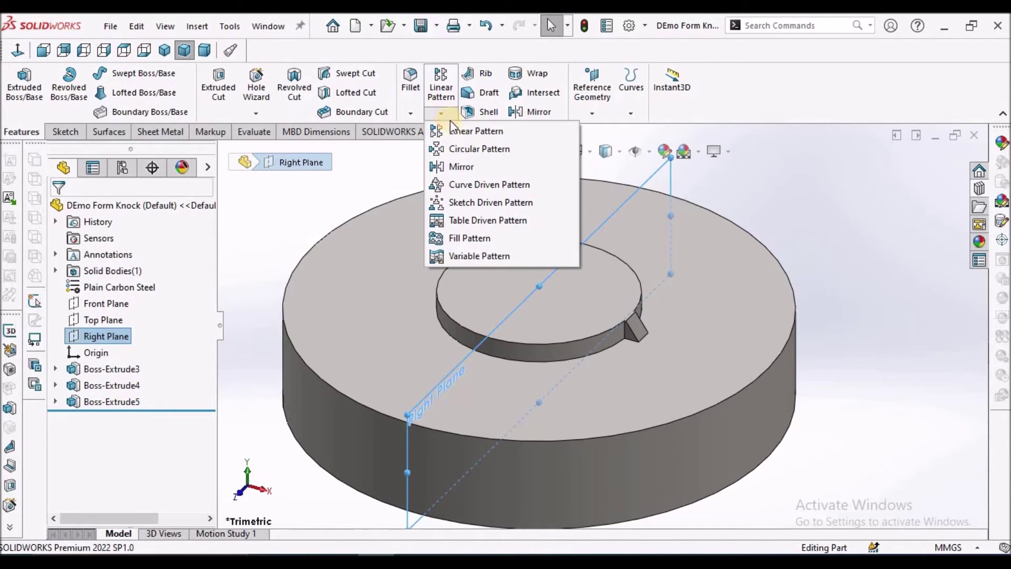
{"action": "left_click", "coordinate": [465, 169]}
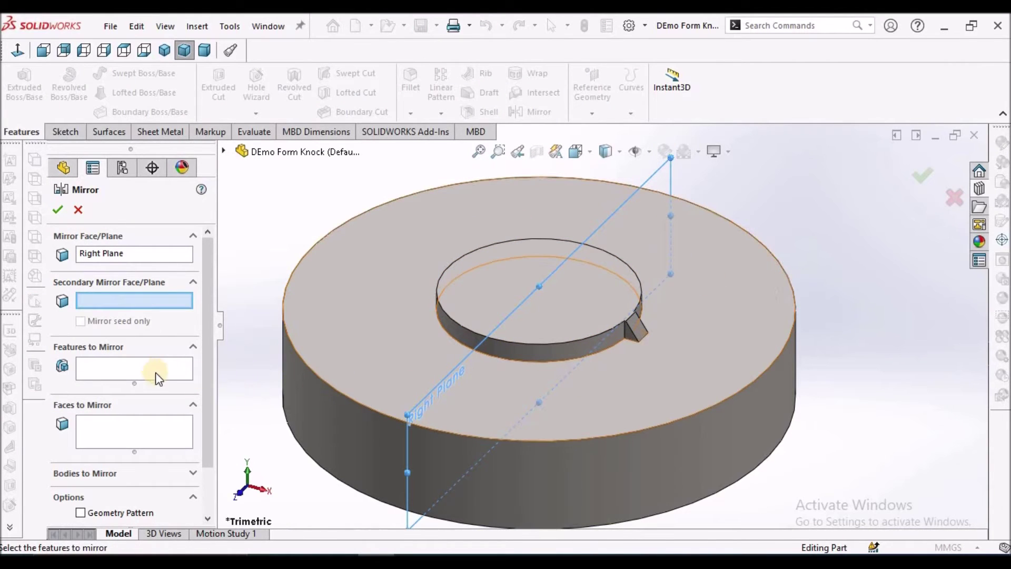
{"action": "left_click", "coordinate": [134, 368]}
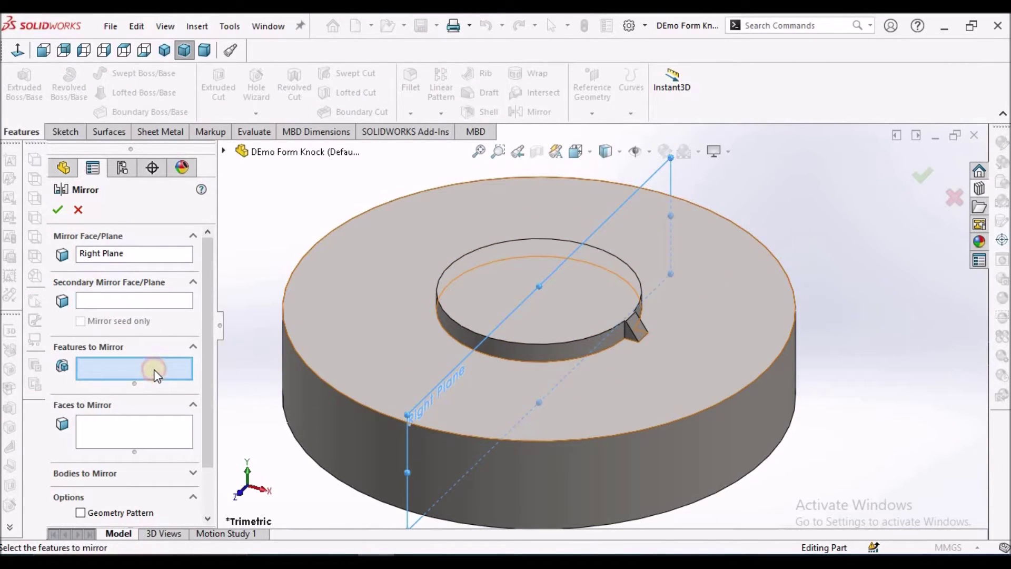
{"action": "left_click", "coordinate": [640, 330]}
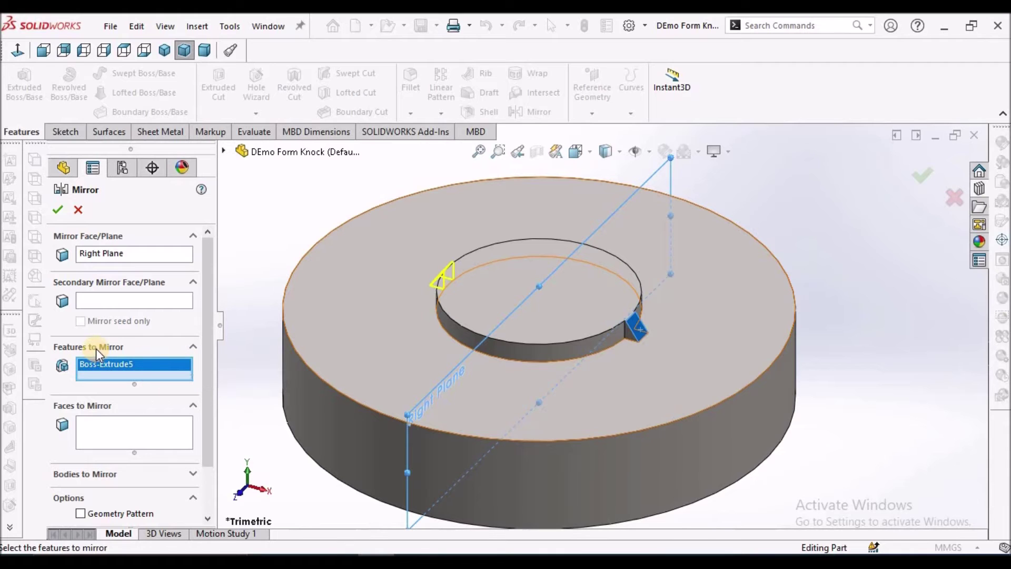
{"action": "left_click", "coordinate": [58, 209]}
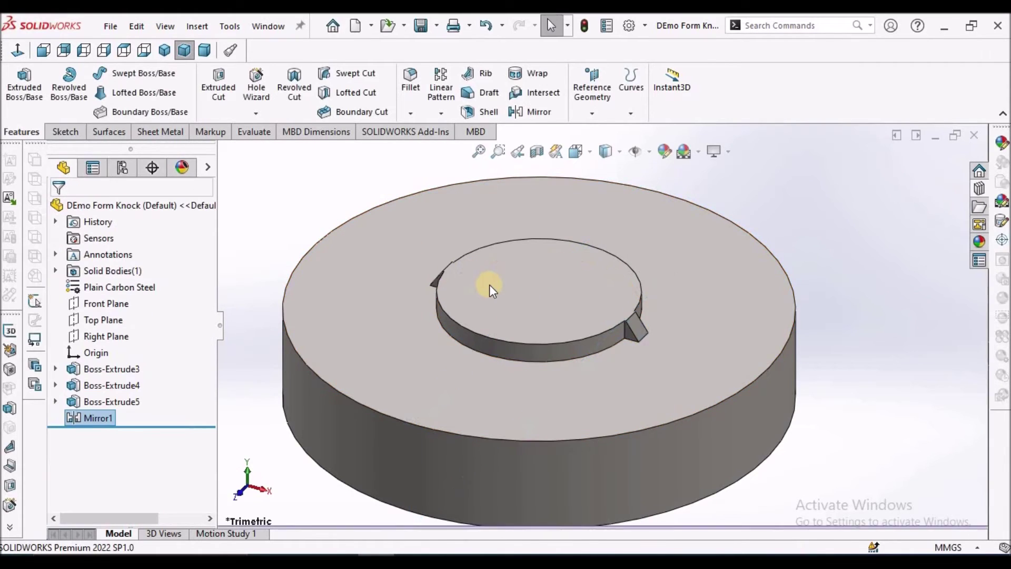
{"action": "scroll", "coordinate": [488, 285], "scroll_direction": "down", "scroll_amount": 3}
{"action": "scroll", "coordinate": [582, 311], "scroll_direction": "up", "scroll_amount": 3}
{"action": "mouse_move", "coordinate": [660, 342]}
{"action": "middle_mouse_down"}
{"action": "mouse_move", "coordinate": [553, 300]}
{"action": "mouse_move", "coordinate": [545, 261]}
{"action": "middle_mouse_up"}
{"action": "scroll", "coordinate": [546, 261], "scroll_direction": "down", "scroll_amount": 3}
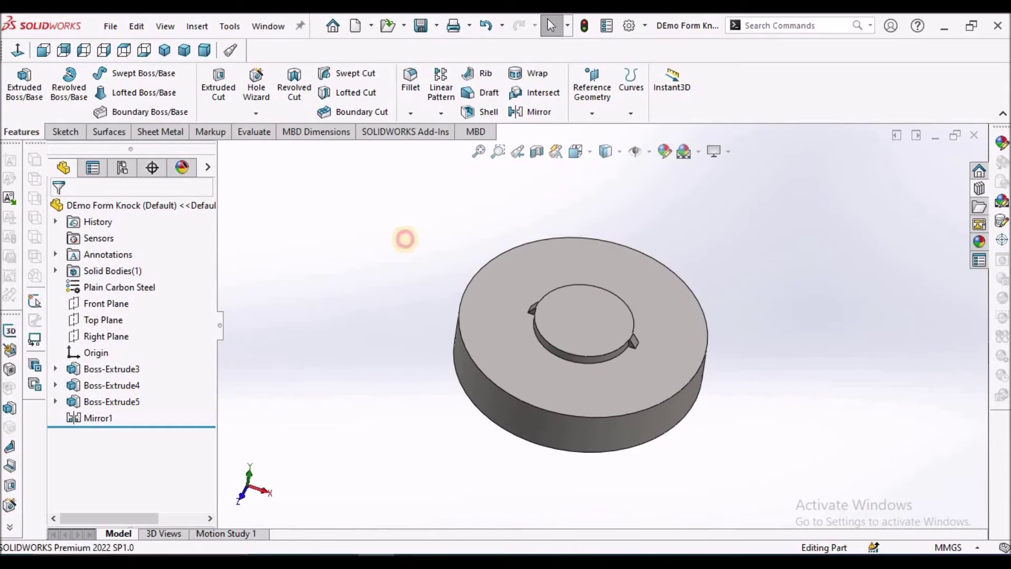
{"action": "left_click", "coordinate": [204, 50]}
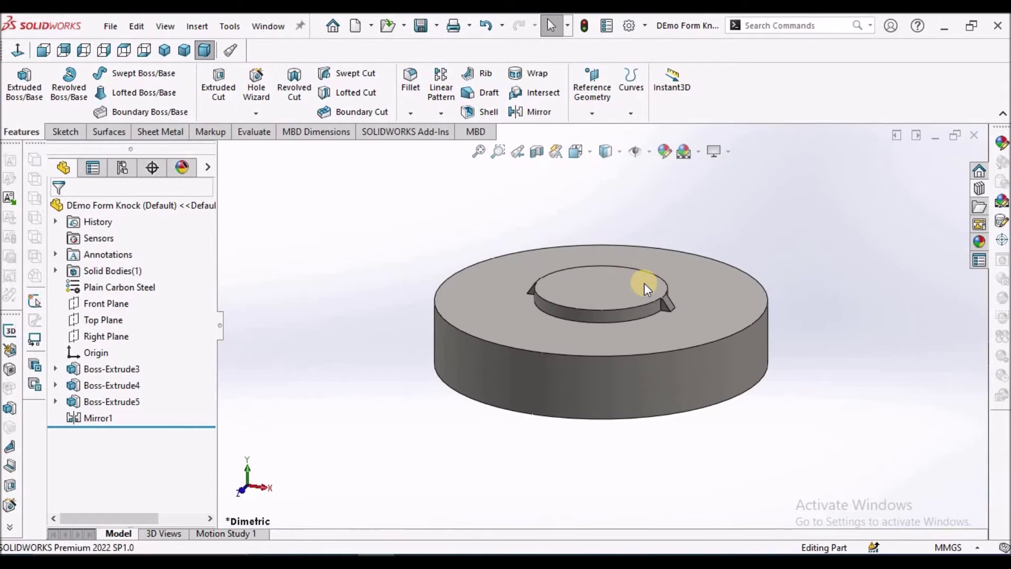
Create FormTool1 with the top ring face as stopping face and both boss sides removed
{"action": "left_click", "coordinate": [168, 134]}
{"action": "left_click", "coordinate": [435, 83]}
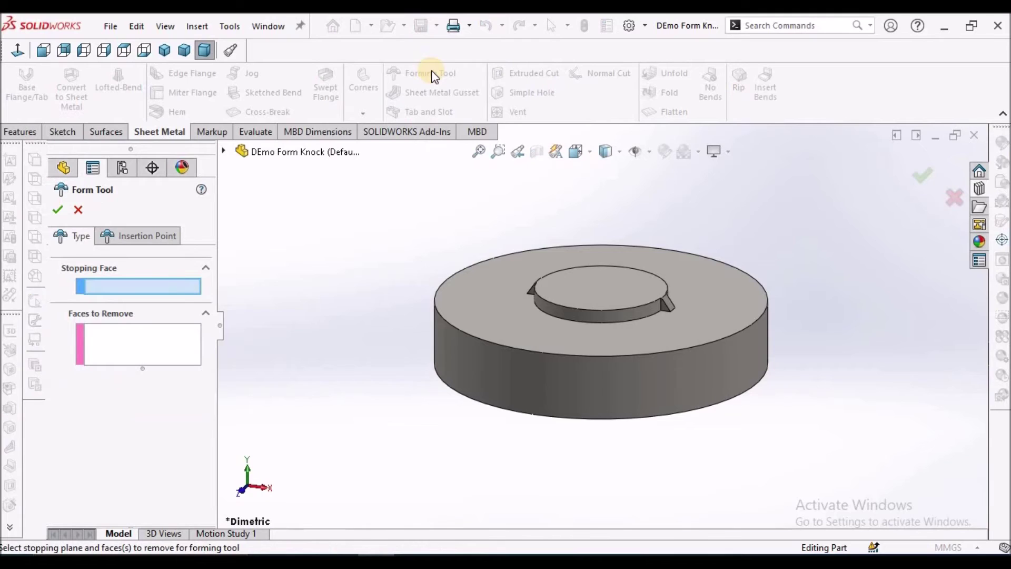
{"action": "scroll", "coordinate": [637, 295], "scroll_direction": "down", "scroll_amount": 2}
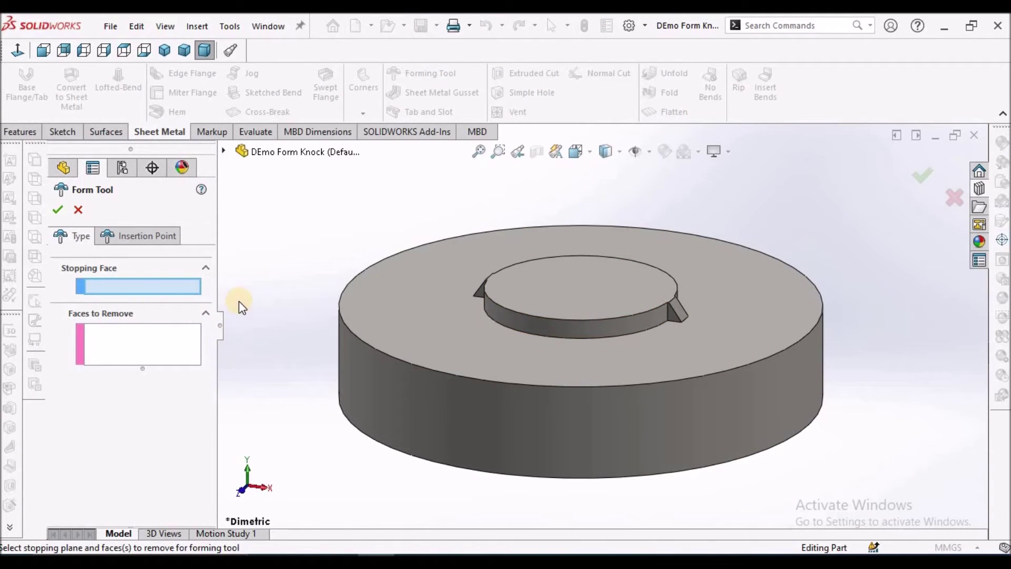
{"action": "left_click", "coordinate": [498, 338]}
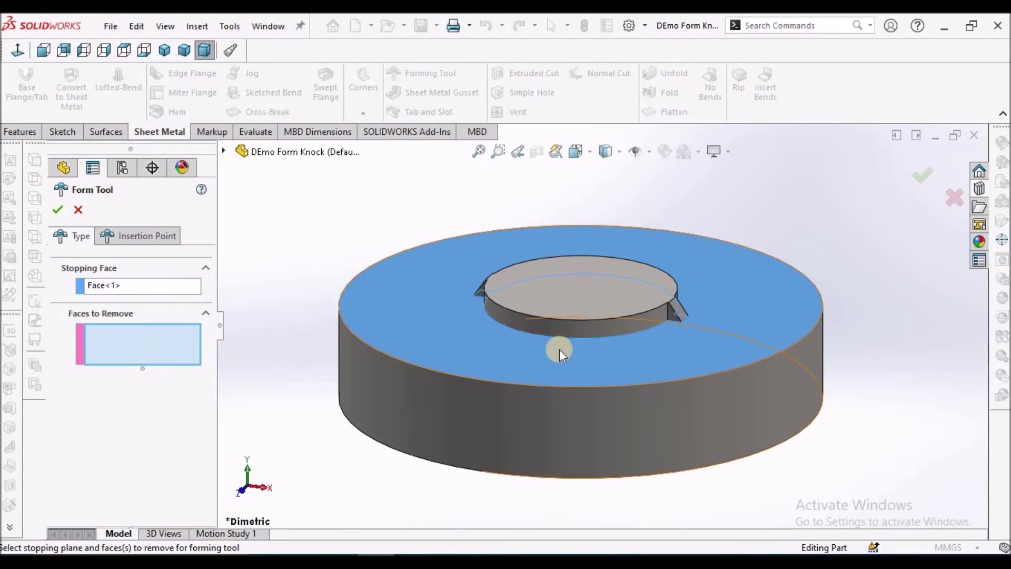
{"action": "scroll", "coordinate": [590, 326], "scroll_direction": "up", "scroll_amount": 3}
{"action": "left_click", "coordinate": [588, 319]}
{"action": "scroll", "coordinate": [653, 316], "scroll_direction": "down", "scroll_amount": 3}
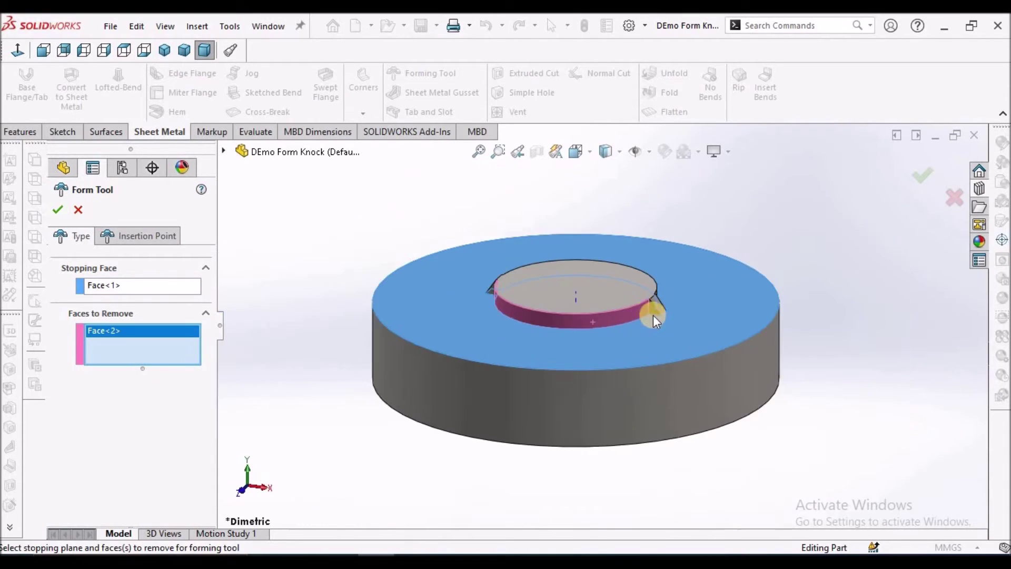
{"action": "middle_click_drag", "start_coordinate": [653, 316], "coordinate": [602, 306]}
{"action": "scroll", "coordinate": [601, 306], "scroll_direction": "up", "scroll_amount": 5}
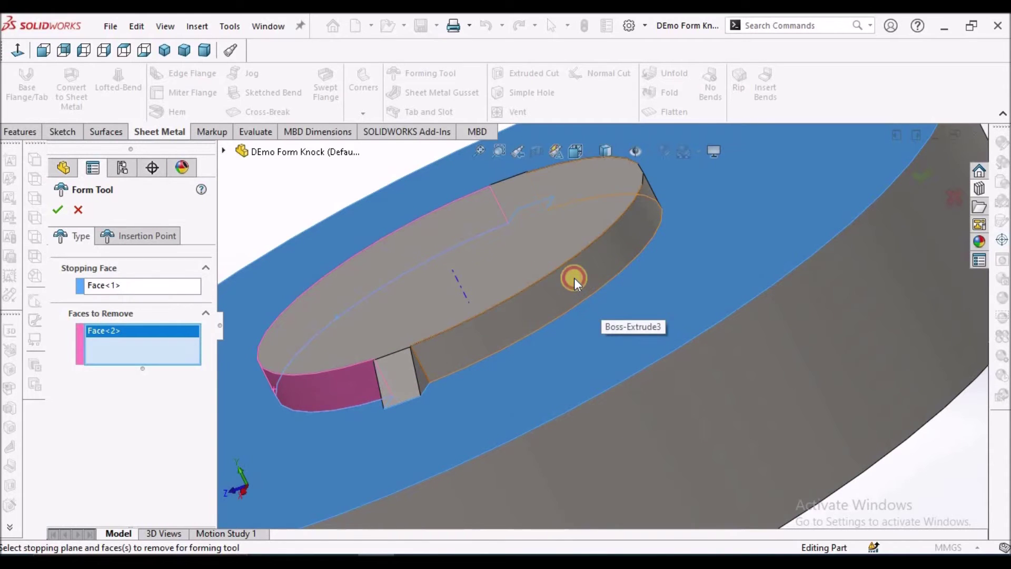
{"action": "left_click", "coordinate": [574, 280]}
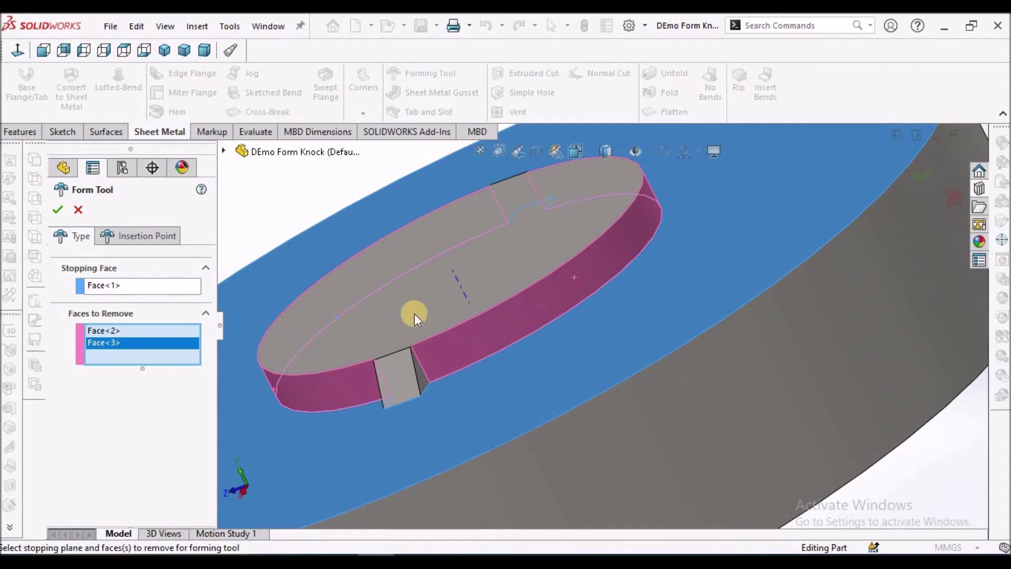
{"action": "left_click", "coordinate": [59, 212]}
{"action": "scroll", "coordinate": [582, 324], "scroll_direction": "down", "scroll_amount": 5}
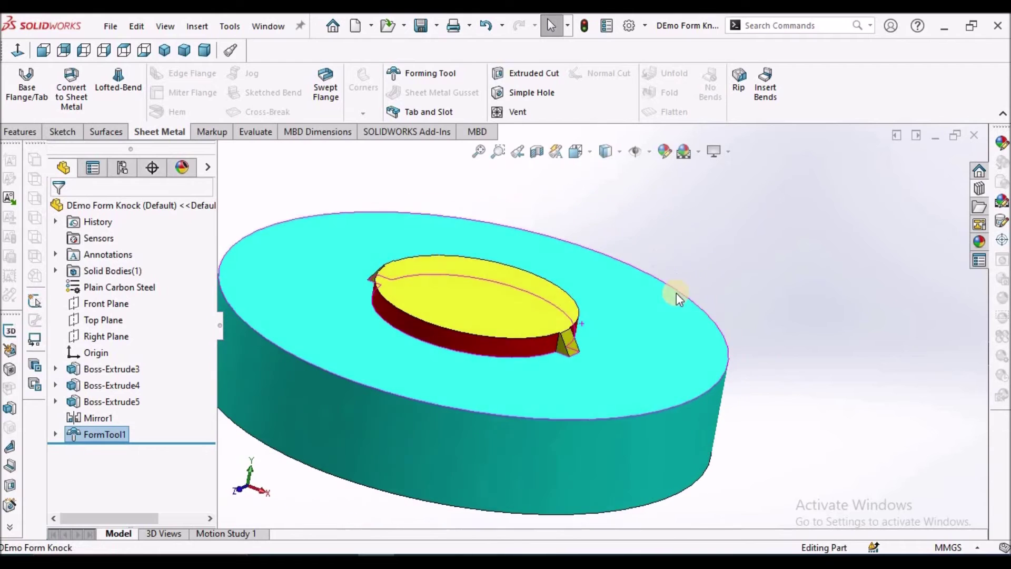
{"action": "scroll", "coordinate": [678, 298], "scroll_direction": "down", "scroll_amount": 2}
{"action": "left_click", "coordinate": [204, 49]}
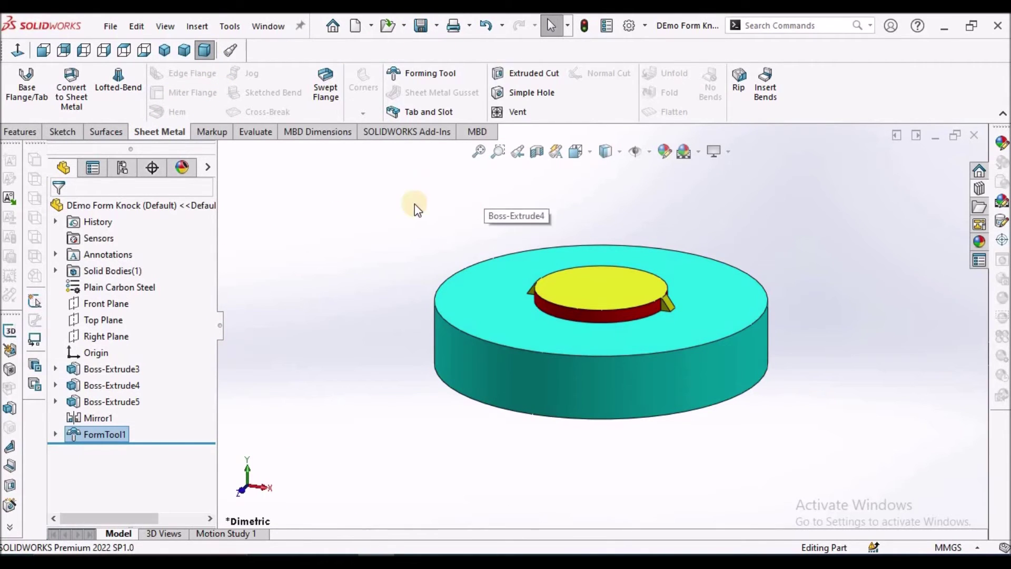
{"action": "left_click", "coordinate": [111, 25]}
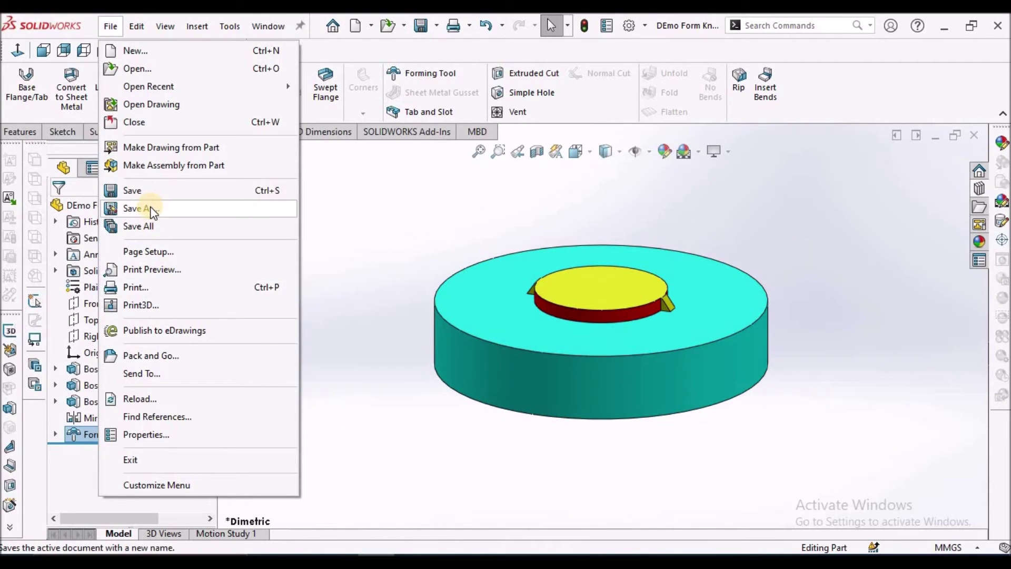
Start Pack and Go, then cancel it without packaging
{"action": "left_click", "coordinate": [151, 355]}
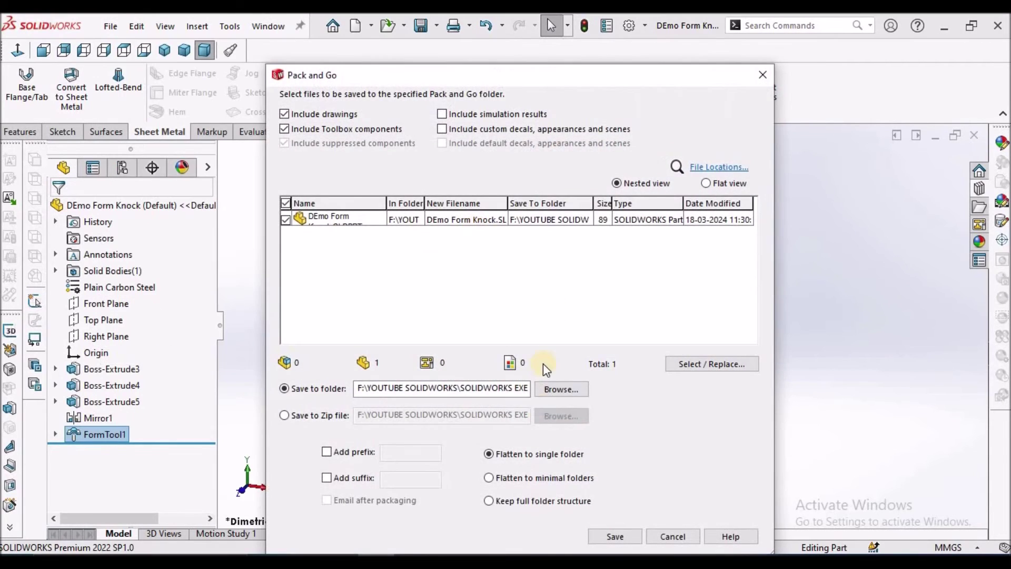
{"action": "left_click", "coordinate": [550, 390]}
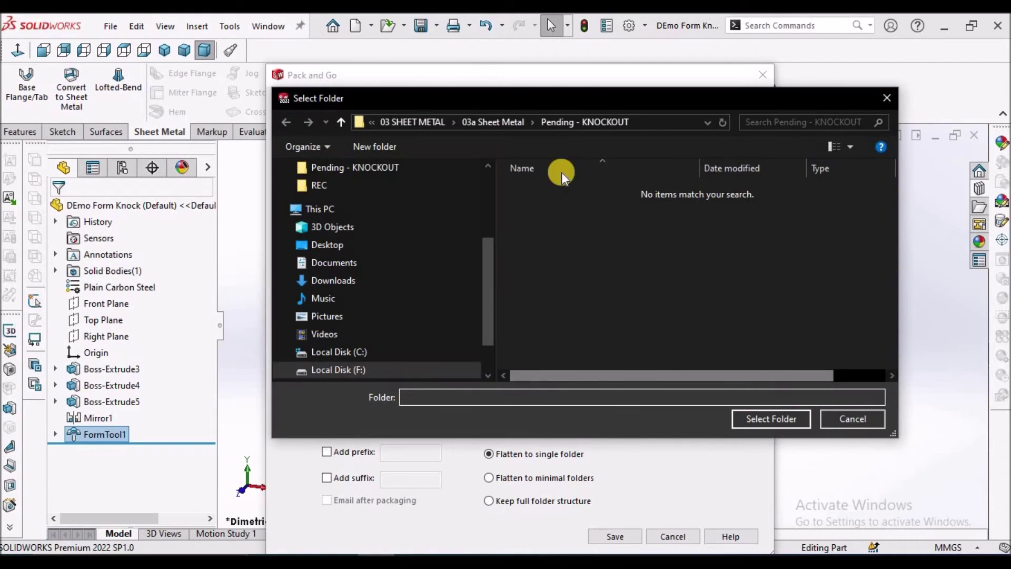
{"action": "left_click", "coordinate": [846, 418]}
{"action": "left_click", "coordinate": [671, 538]}
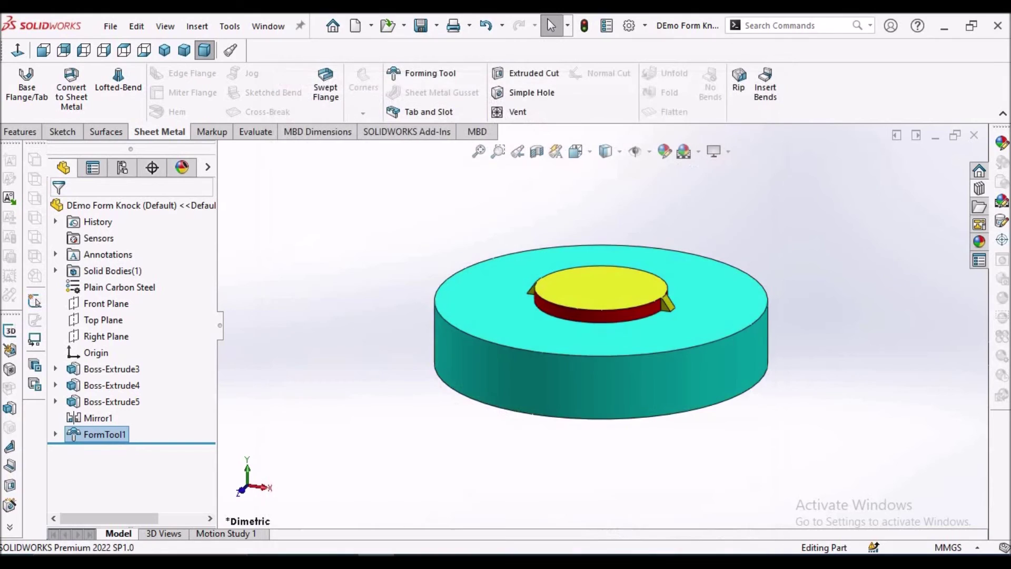
Open the Design Library forming tools > EXAMPLES folder in a maximized Windows Explorer
{"action": "left_click", "coordinate": [979, 187]}
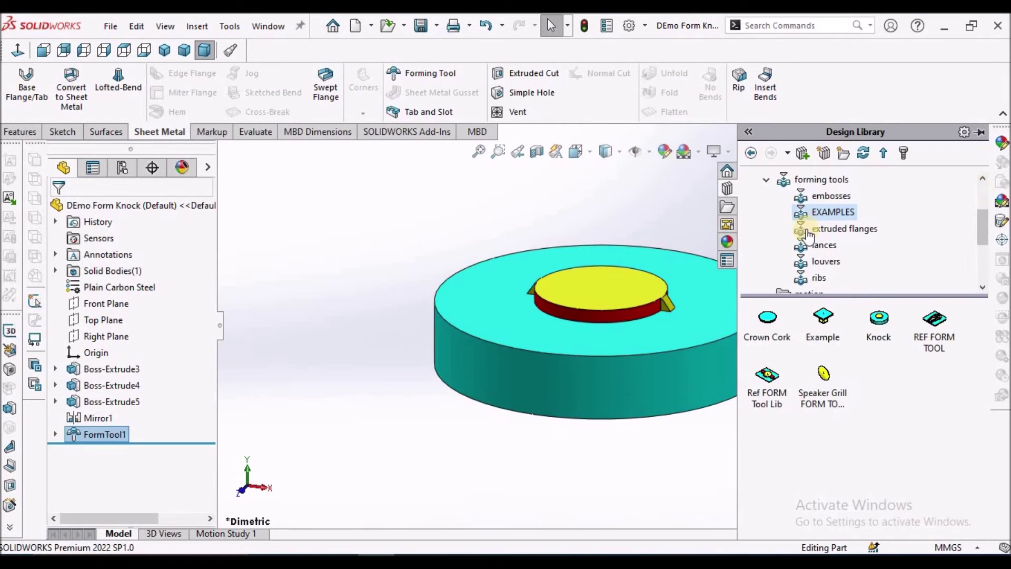
{"action": "left_click", "coordinate": [816, 183]}
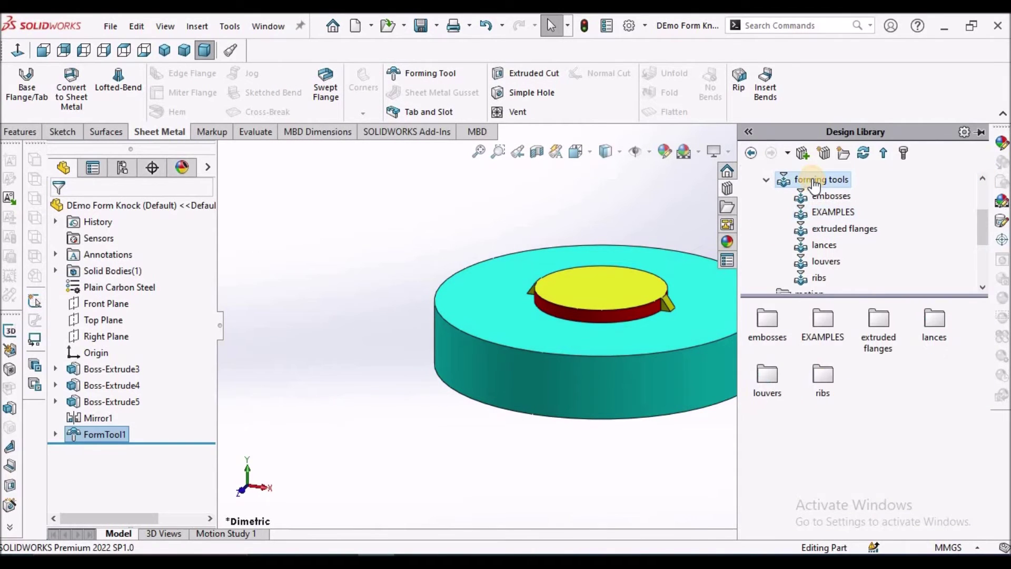
{"action": "left_click", "coordinate": [833, 212]}
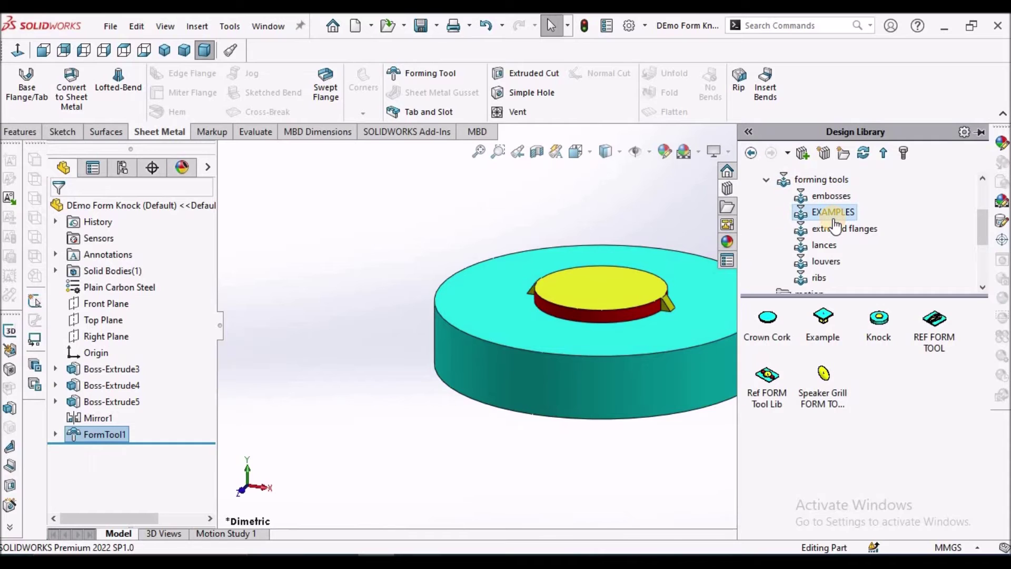
{"action": "right_click", "coordinate": [833, 215]}
{"action": "left_click", "coordinate": [876, 256]}
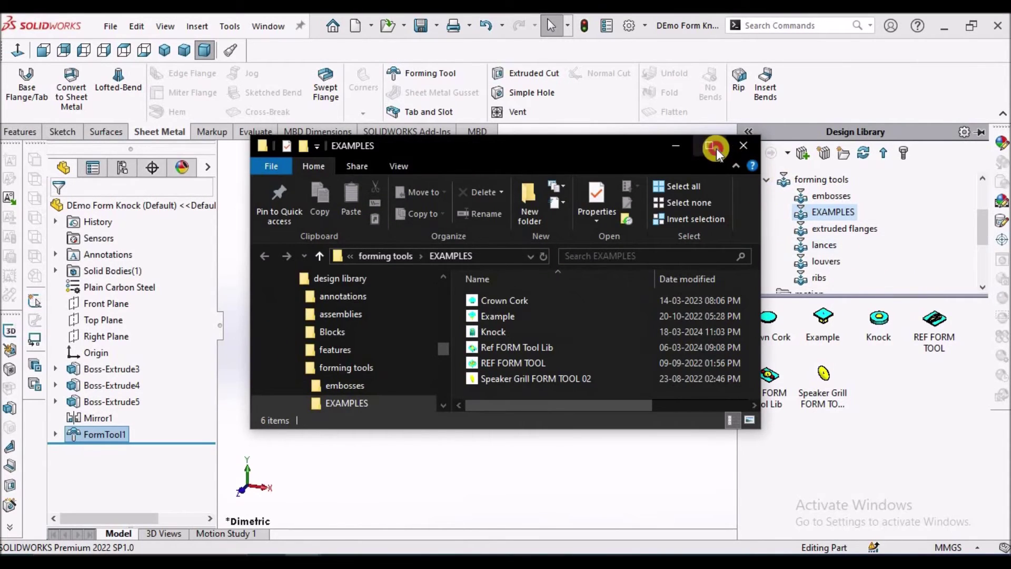
{"action": "left_click", "coordinate": [710, 148]}
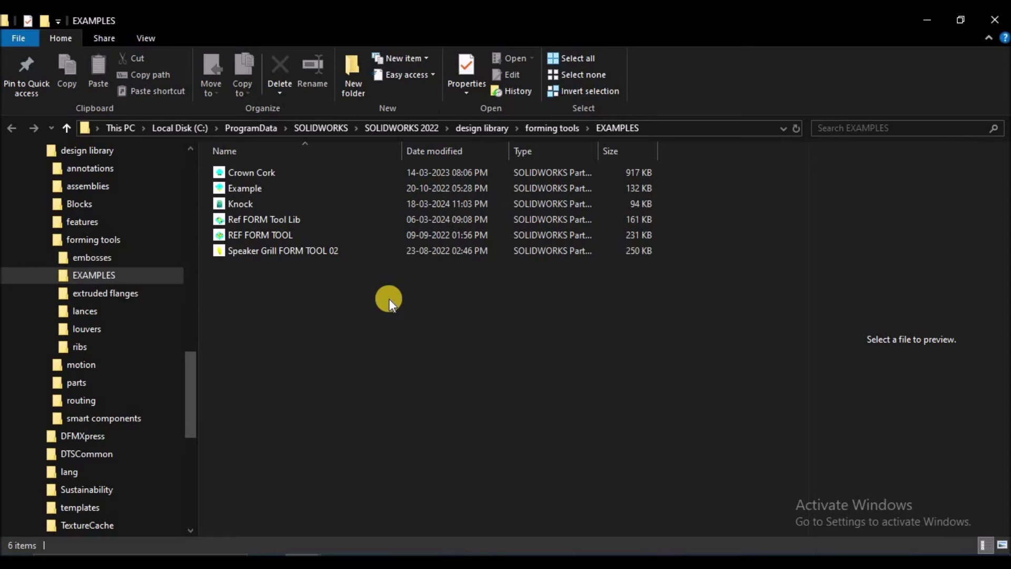
View EXAMPLES as Large icons, preview Knock, then minimize Explorer and close the Design Library
{"action": "left_click", "coordinate": [146, 39]}
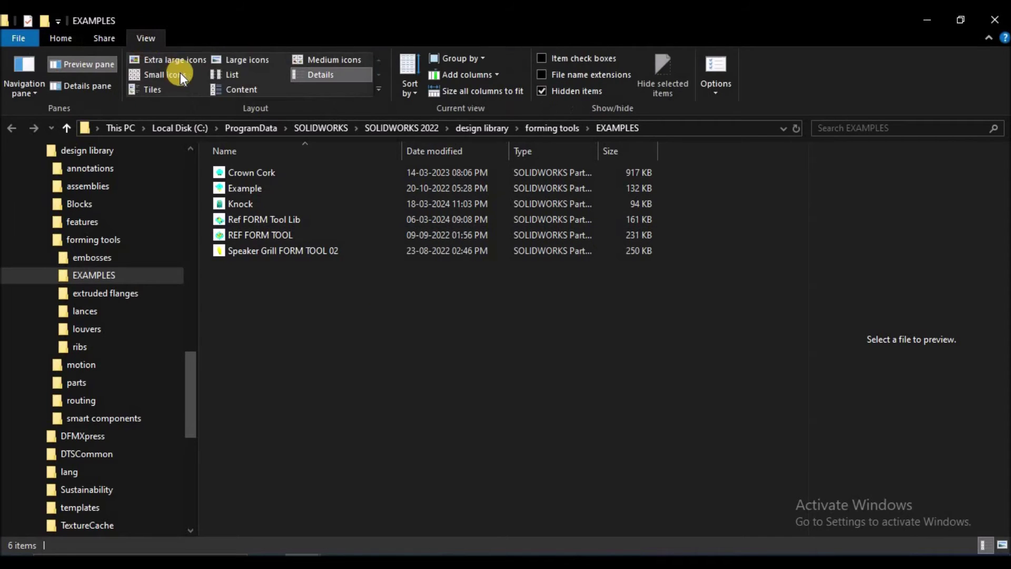
{"action": "left_click", "coordinate": [247, 59]}
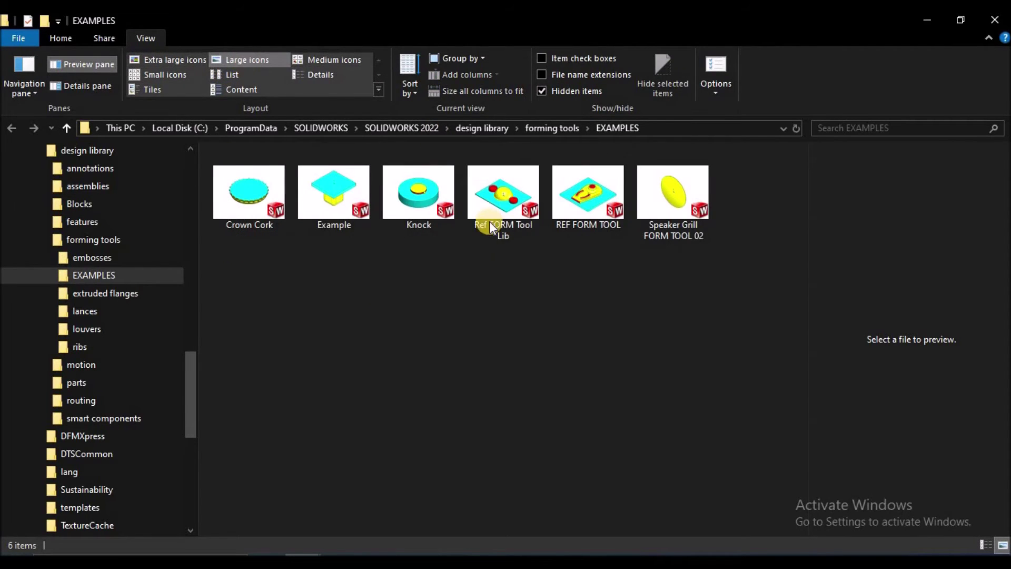
{"action": "left_click", "coordinate": [419, 198]}
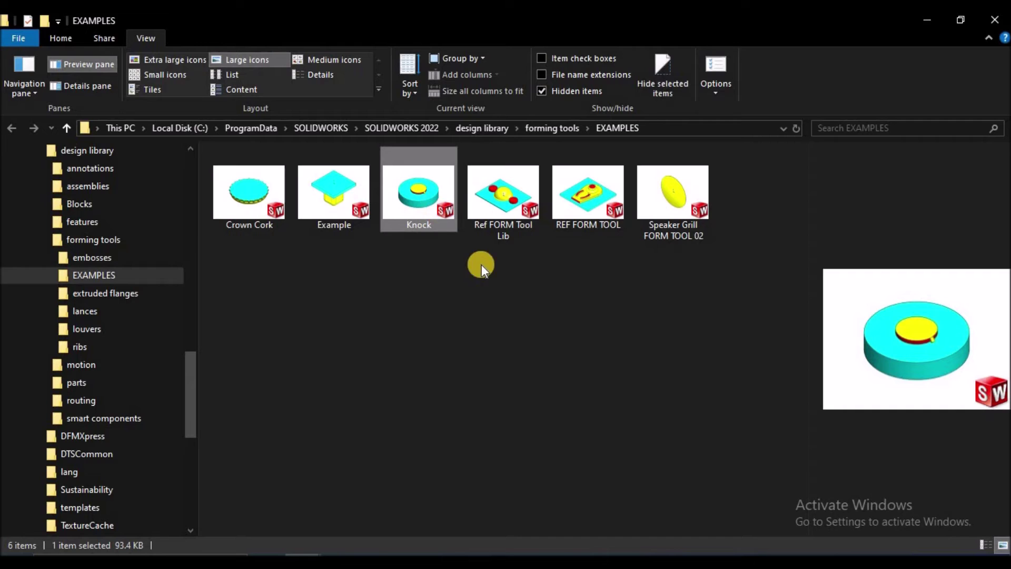
{"action": "left_click", "coordinate": [485, 294]}
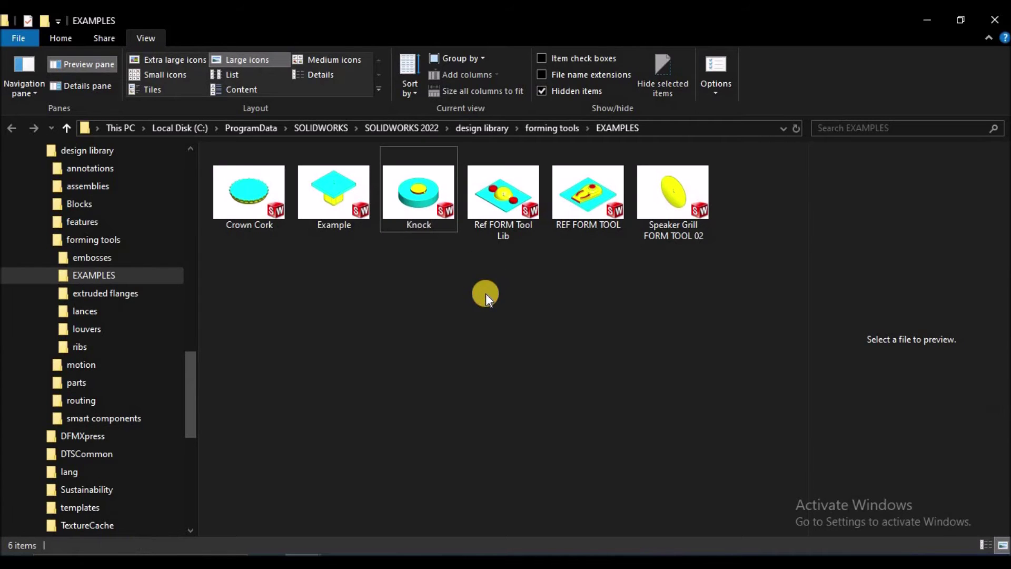
{"action": "left_click", "coordinate": [927, 20]}
{"action": "left_click", "coordinate": [497, 190]}
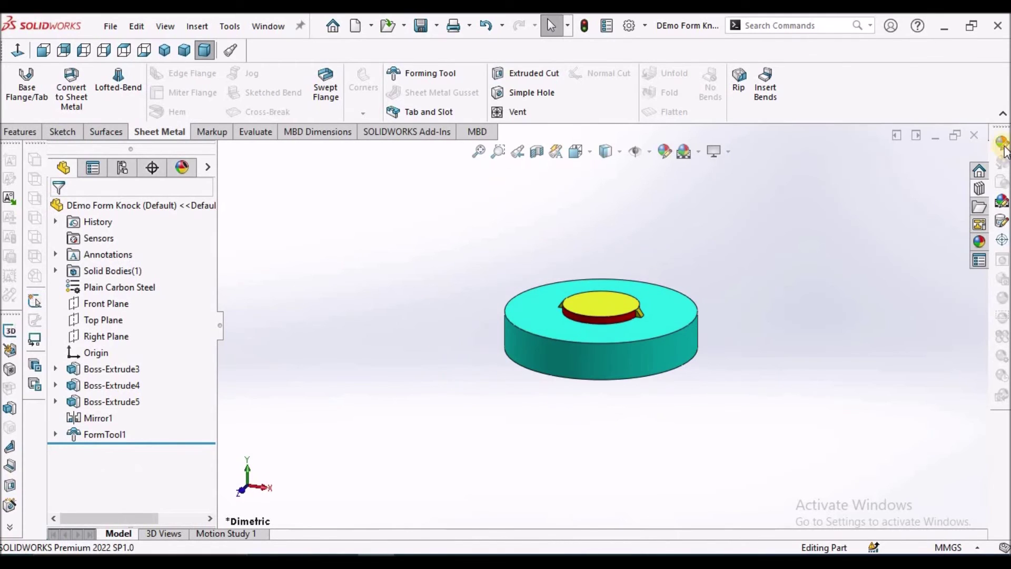
Close the knockout tool part and begin a sketch on the Demo Kockout Top Plane
{"action": "left_click", "coordinate": [973, 136]}
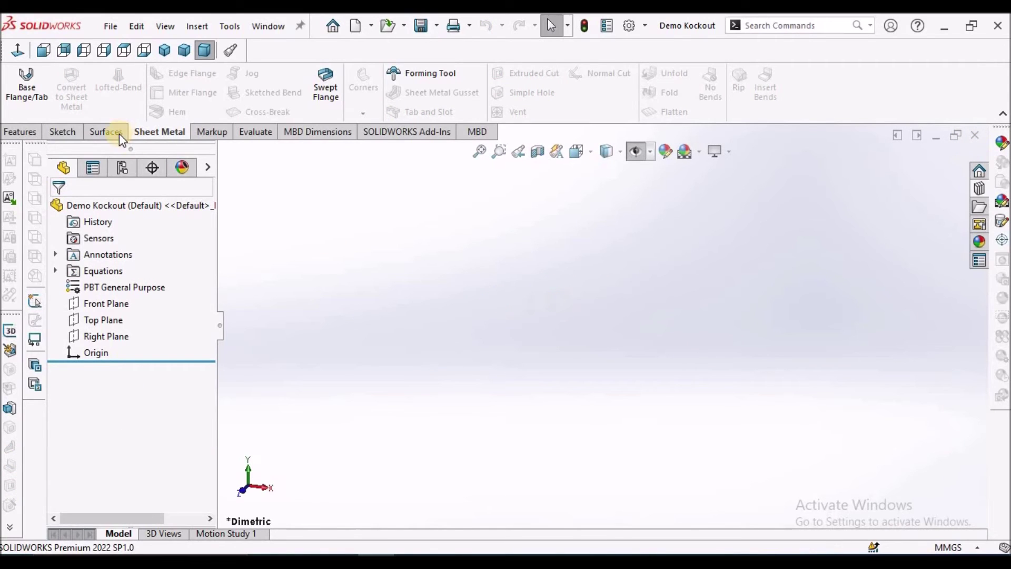
{"action": "left_click", "coordinate": [63, 132]}
{"action": "left_click", "coordinate": [18, 84]}
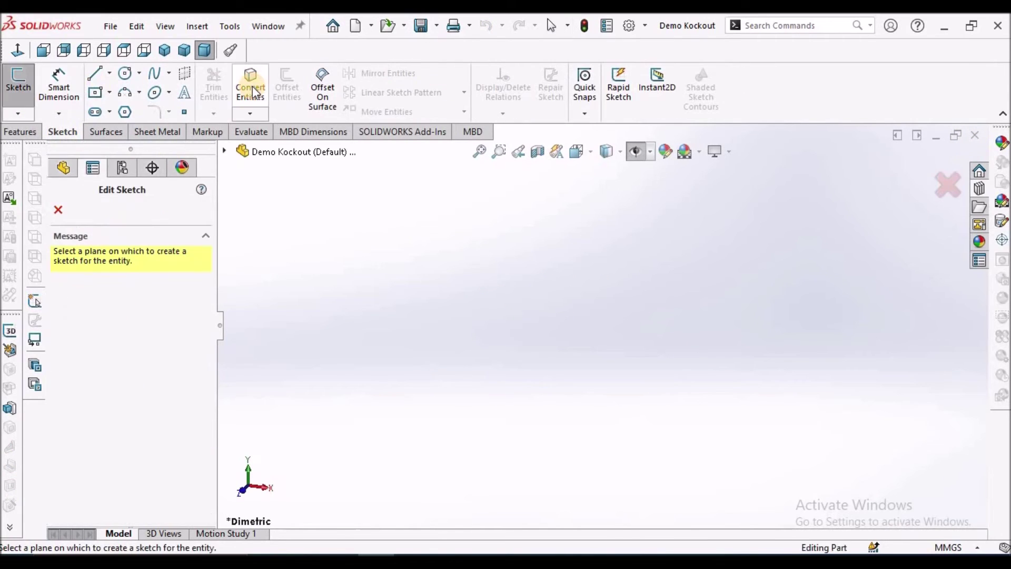
{"action": "left_click", "coordinate": [224, 151]}
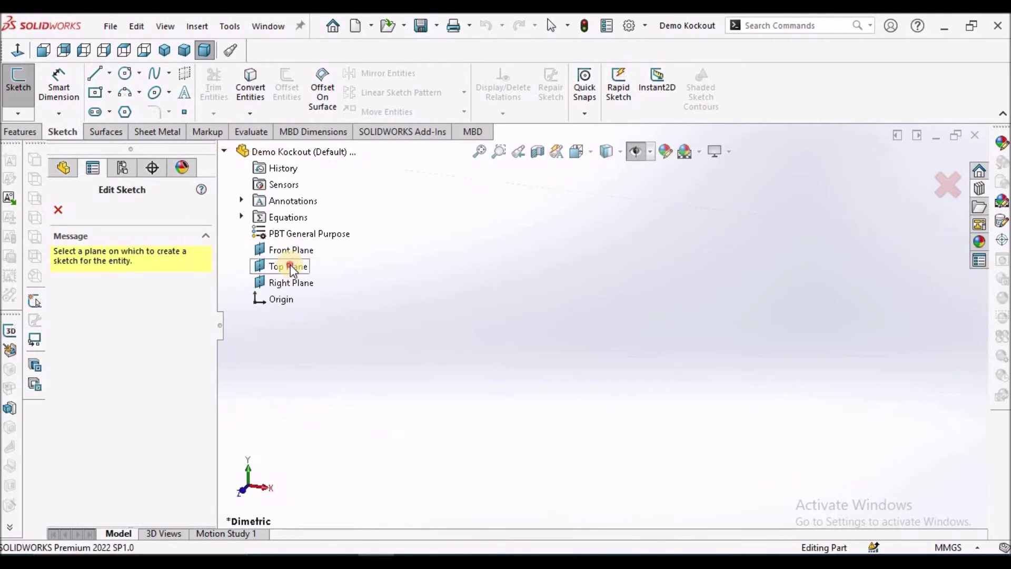
{"action": "left_click", "coordinate": [289, 266]}
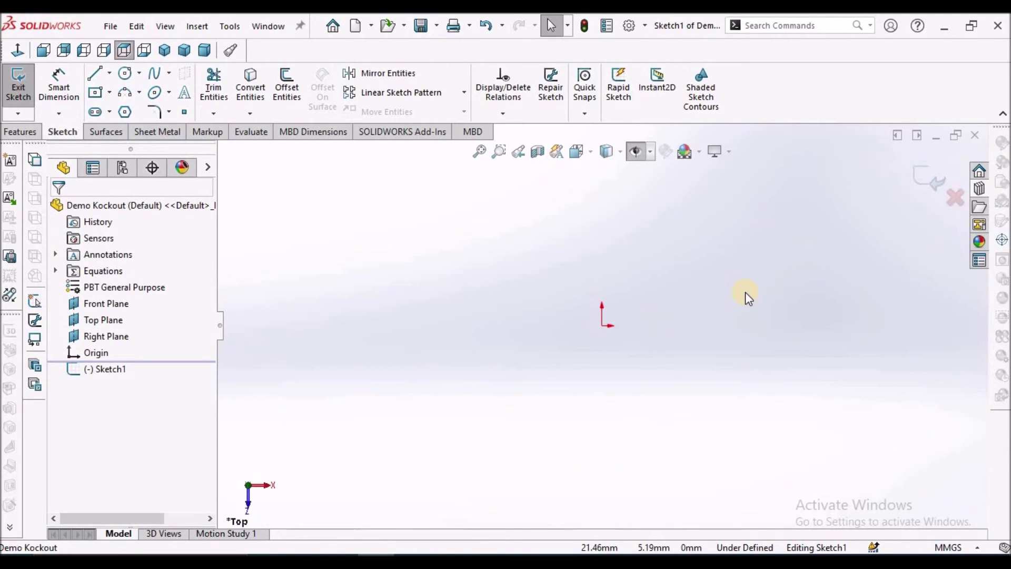
{"action": "left_click", "coordinate": [93, 94]}
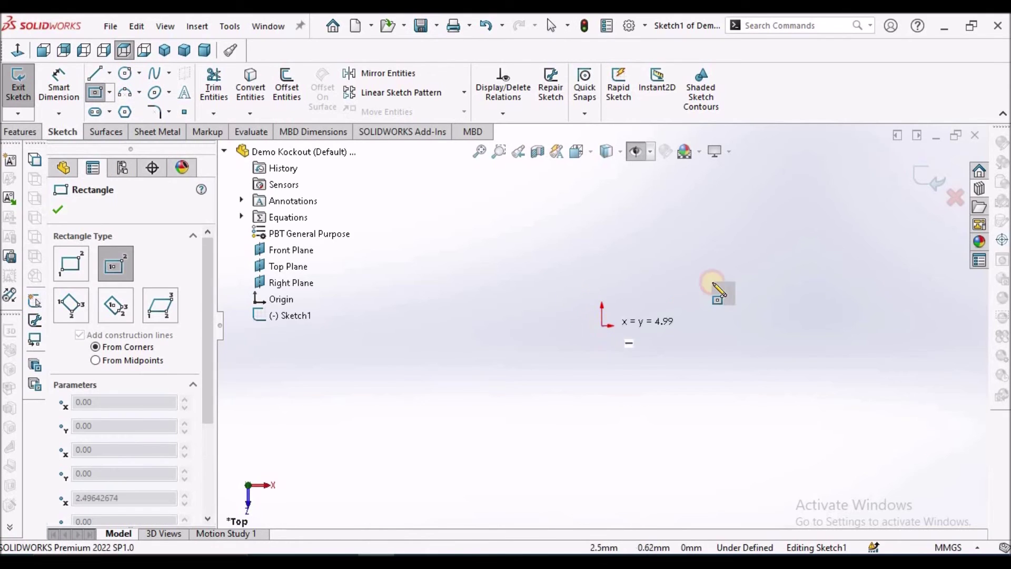
Draw a center rectangle on the origin and make its right and bottom sides equal
{"action": "left_click", "coordinate": [713, 261]}
{"action": "right_click", "coordinate": [440, 208]}
{"action": "left_click", "coordinate": [474, 210]}
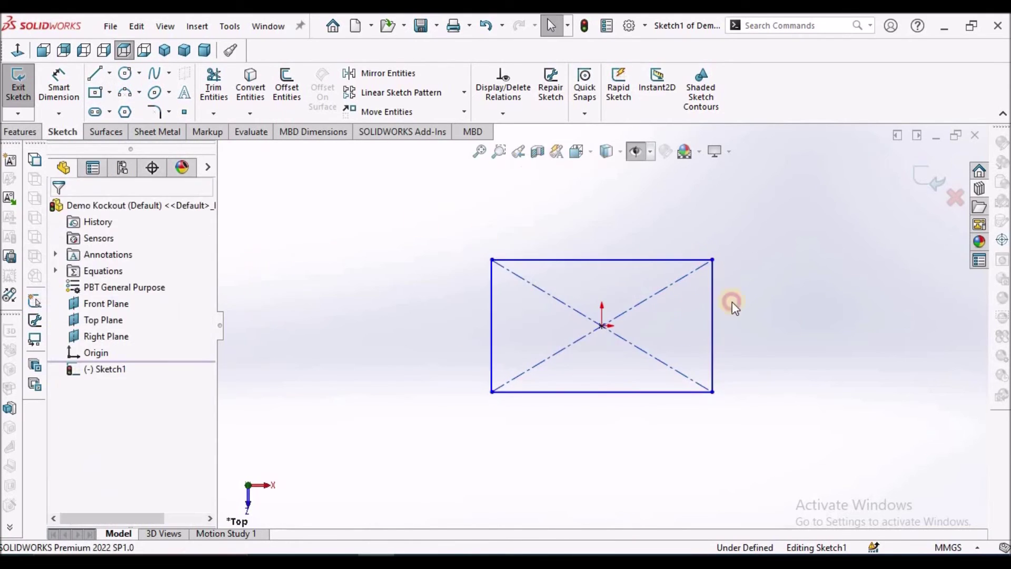
{"action": "left_click", "coordinate": [712, 315]}
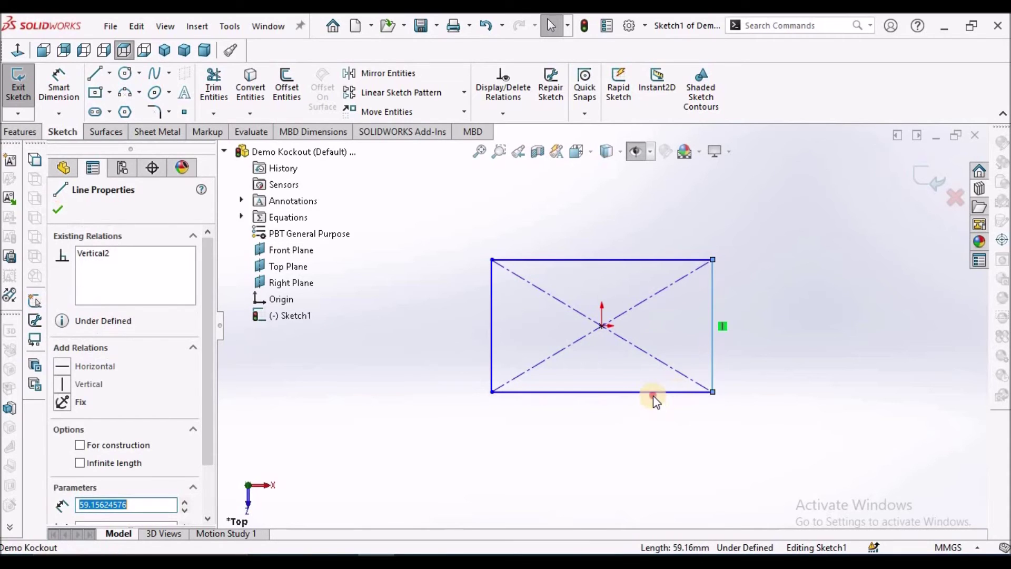
{"action": "left_click", "coordinate": [654, 392], "text": "ctrl"}
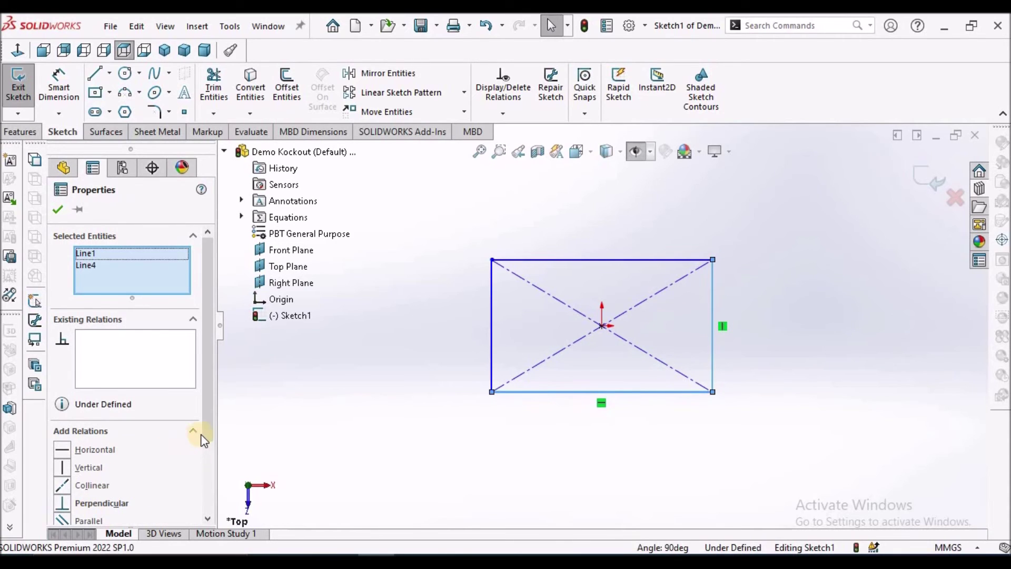
{"action": "scroll", "coordinate": [207, 485], "scroll_direction": "down", "scroll_amount": 3}
{"action": "left_click", "coordinate": [63, 456]}
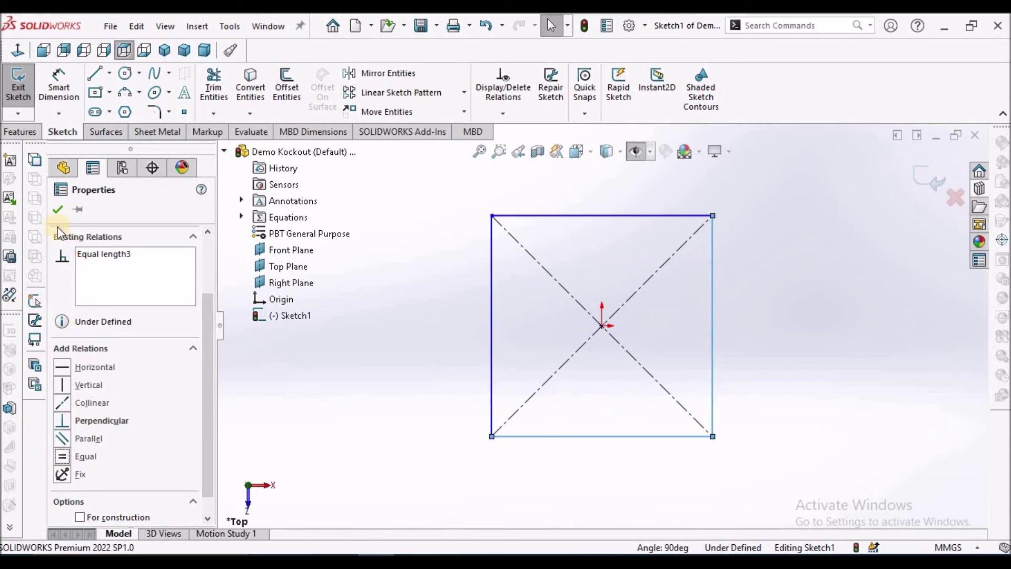
{"action": "left_click", "coordinate": [58, 208]}
Dimension the rectangle's bottom side to 50 mm
{"action": "left_click", "coordinate": [58, 85]}
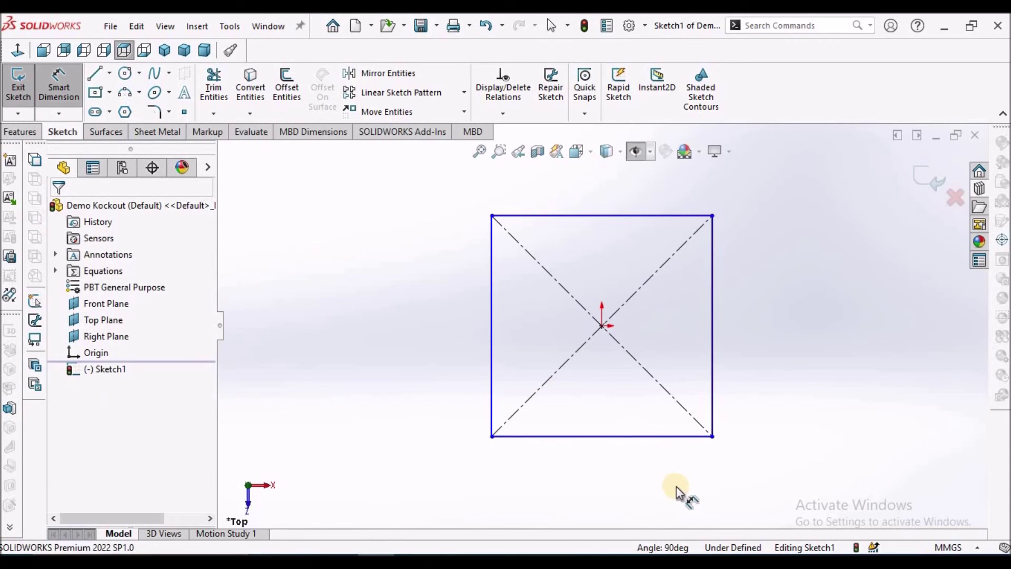
{"action": "left_click", "coordinate": [655, 436]}
{"action": "left_click", "coordinate": [646, 471]}
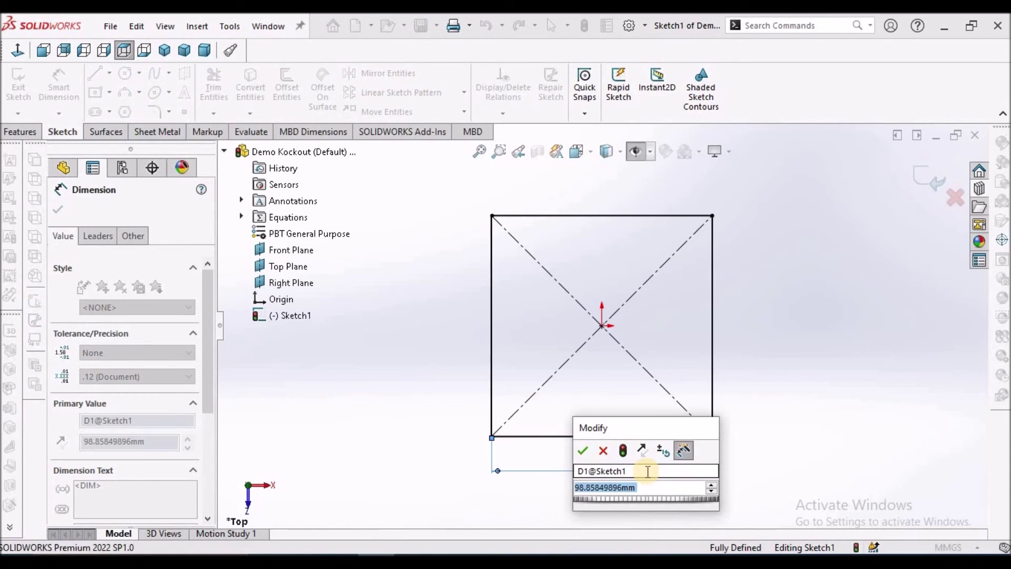
{"action": "type", "text": "50"}
{"action": "key", "text": "Return"}
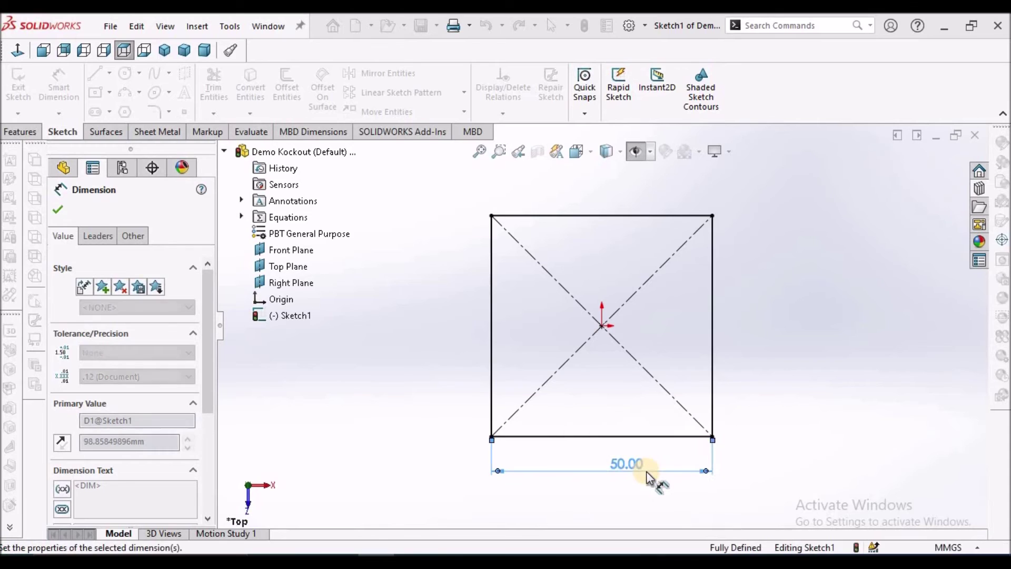
{"action": "left_click", "coordinate": [58, 209]}
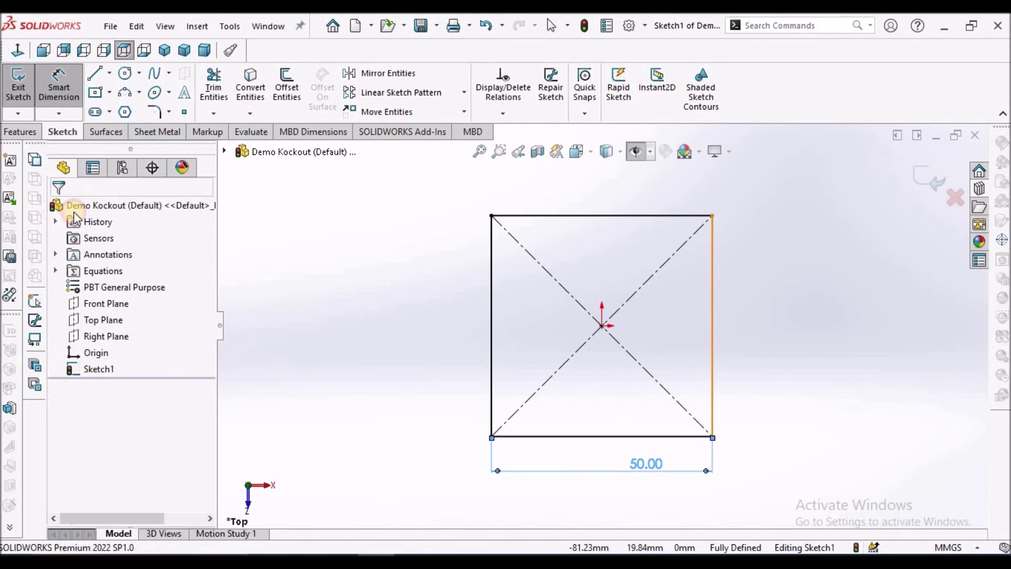
Start a Base Flange from the square sketch and edit its thickness value
{"action": "left_click", "coordinate": [155, 135]}
{"action": "left_click", "coordinate": [26, 87]}
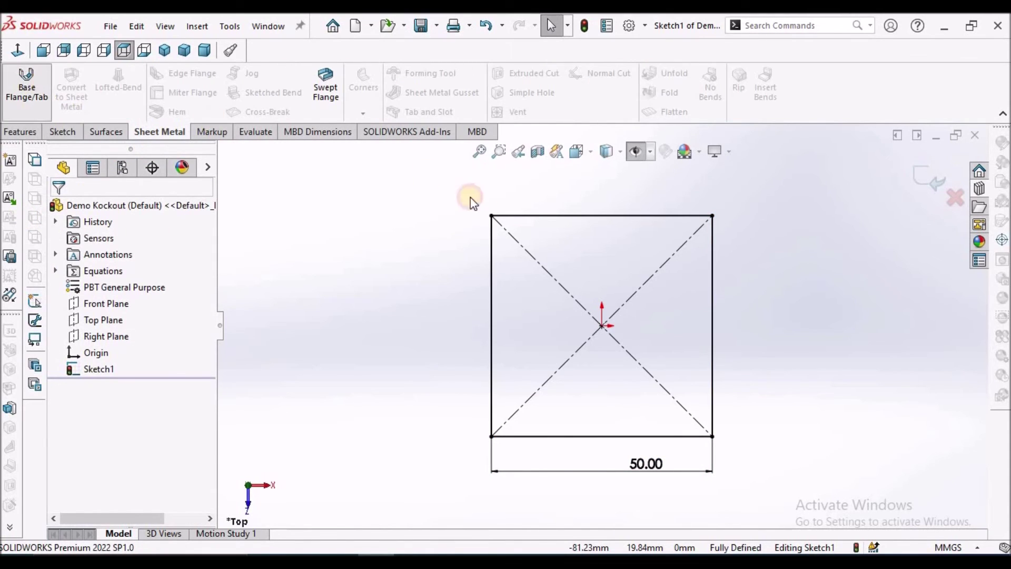
{"action": "left_click", "coordinate": [144, 353]}
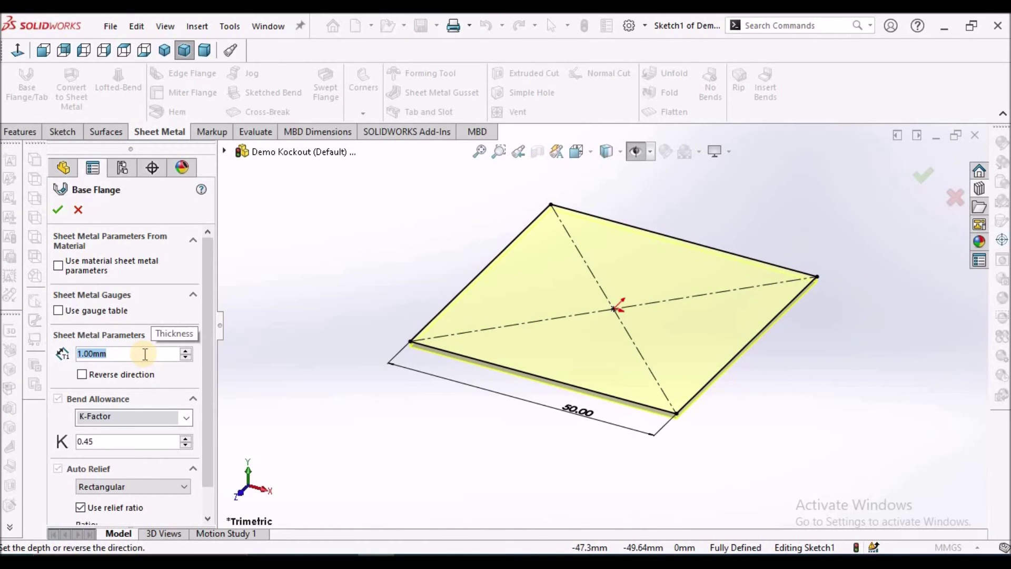
{"action": "type", "text": "1.8"}
Set the base flange thickness to 1.80 mm and create Base-Flange1
{"action": "key", "text": "Return"}
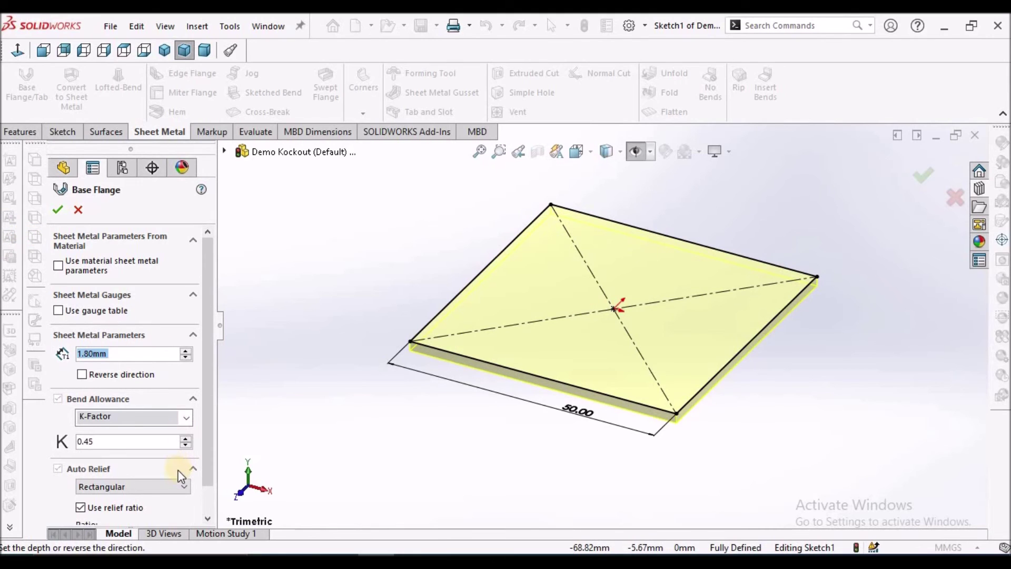
{"action": "left_click", "coordinate": [59, 210]}
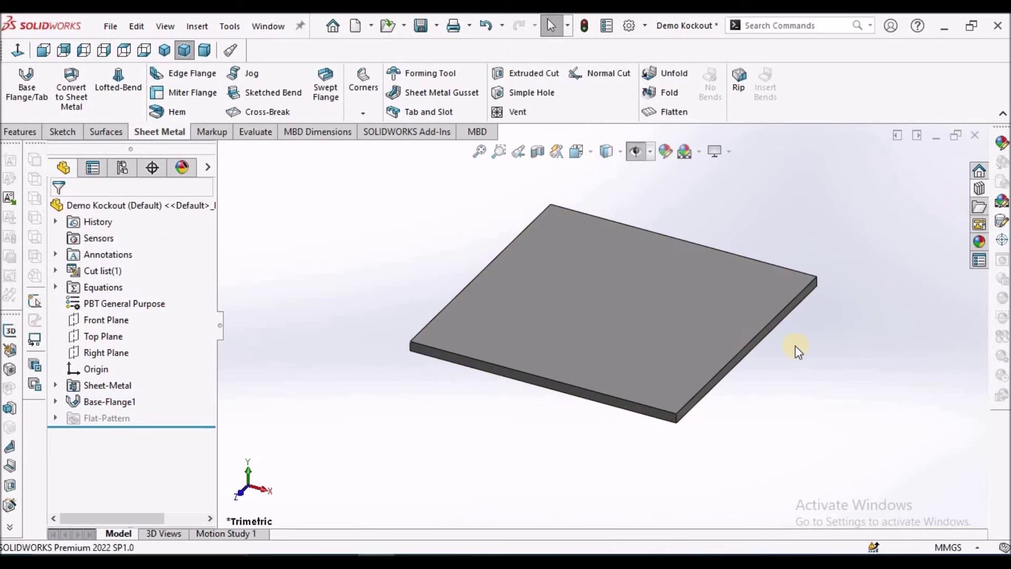
{"action": "scroll", "coordinate": [605, 286], "scroll_direction": "down", "scroll_amount": 3}
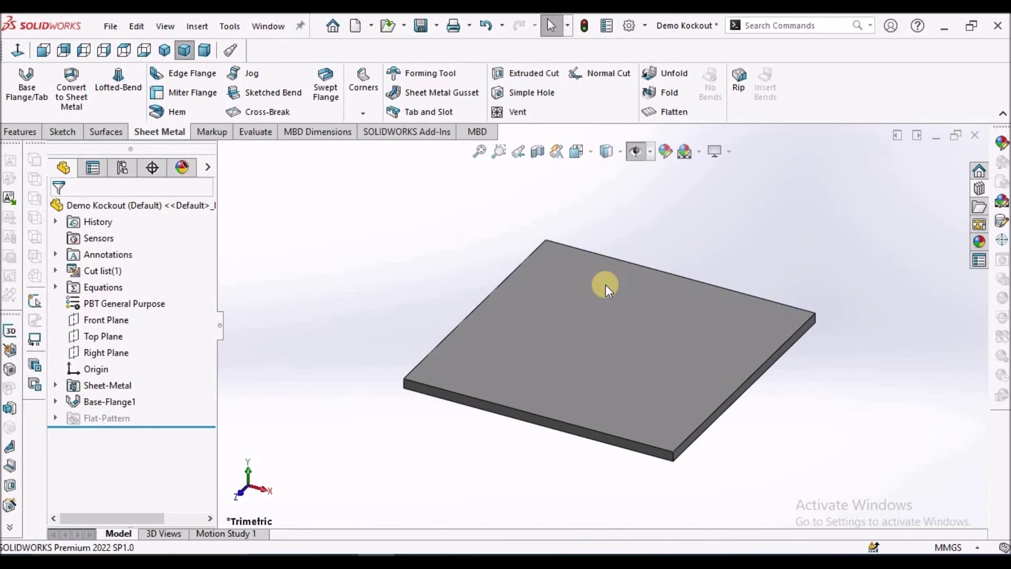
Open the Design Library's forming tools EXAMPLES folder and drag Knock onto the plate's face
{"action": "left_click", "coordinate": [979, 190]}
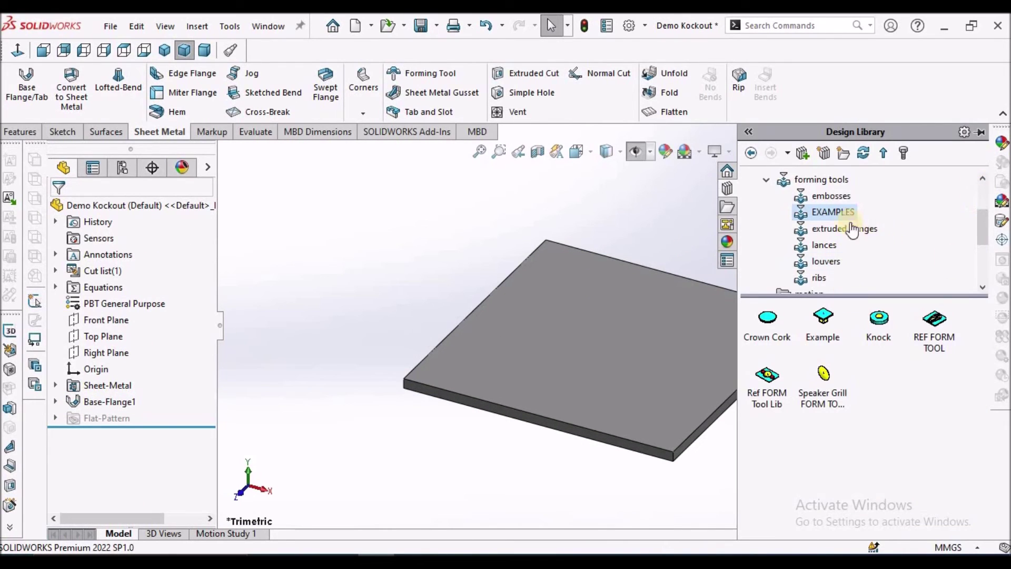
{"action": "left_click", "coordinate": [765, 179]}
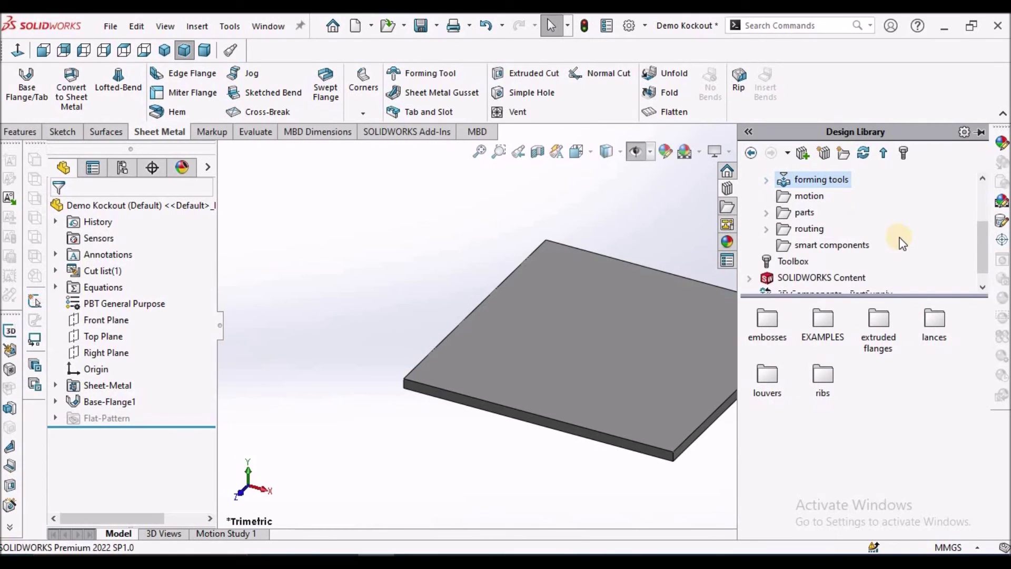
{"action": "scroll", "coordinate": [903, 241], "scroll_direction": "up", "scroll_amount": 3}
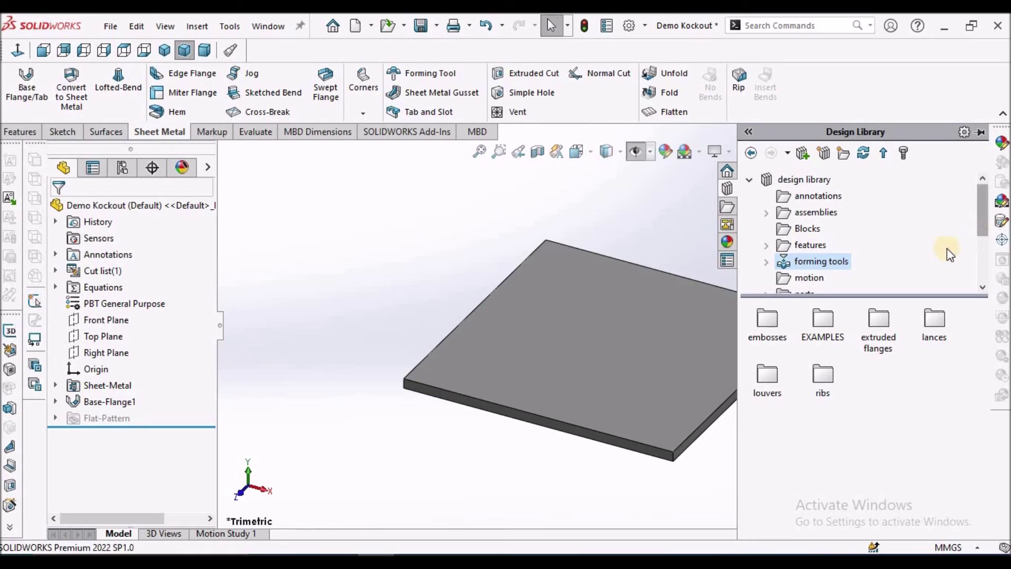
{"action": "double_click", "coordinate": [835, 330]}
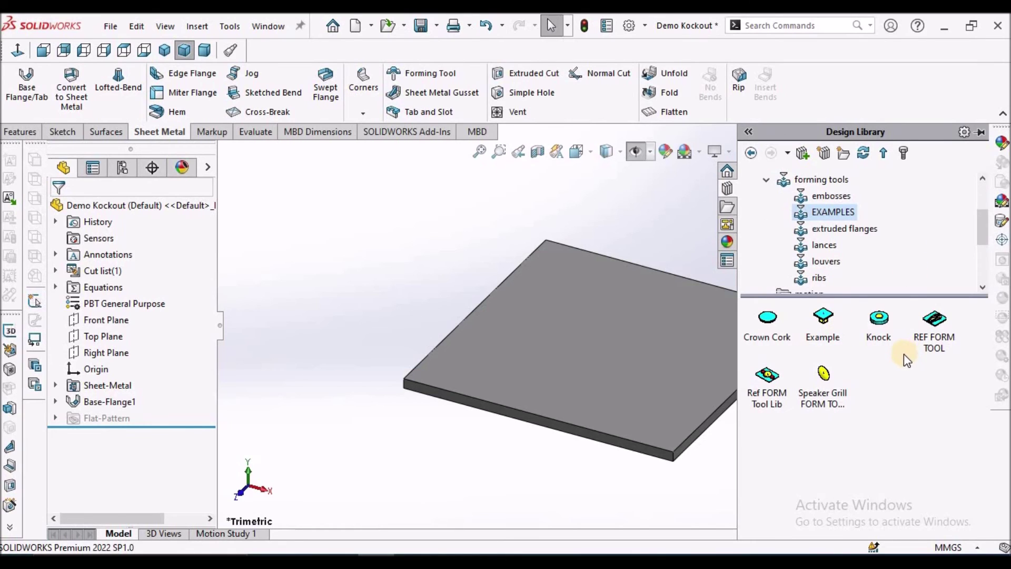
{"action": "left_click_drag", "start_coordinate": [878, 320], "coordinate": [613, 339]}
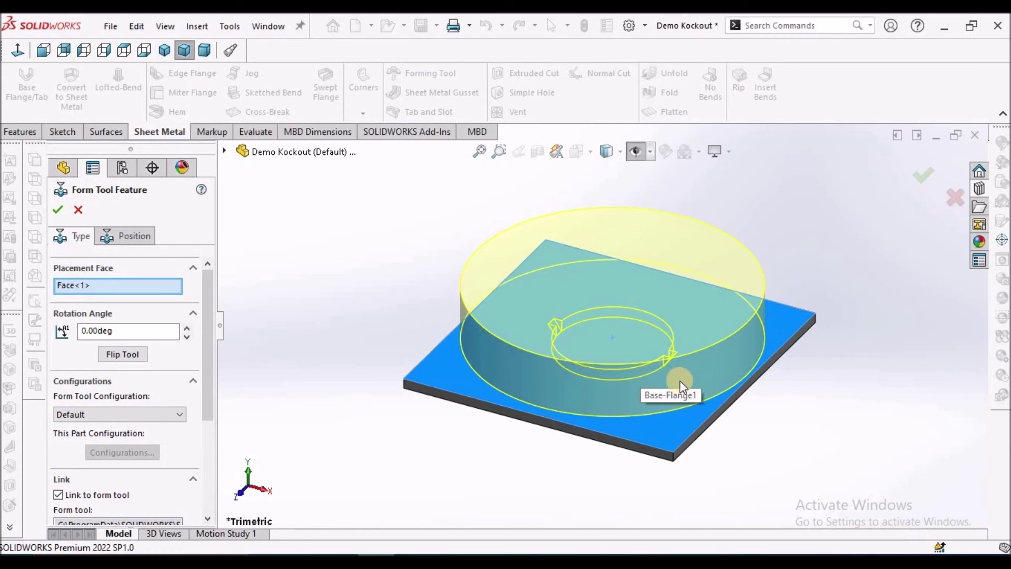
{"action": "scroll", "coordinate": [681, 380], "scroll_direction": "up", "scroll_amount": 2}
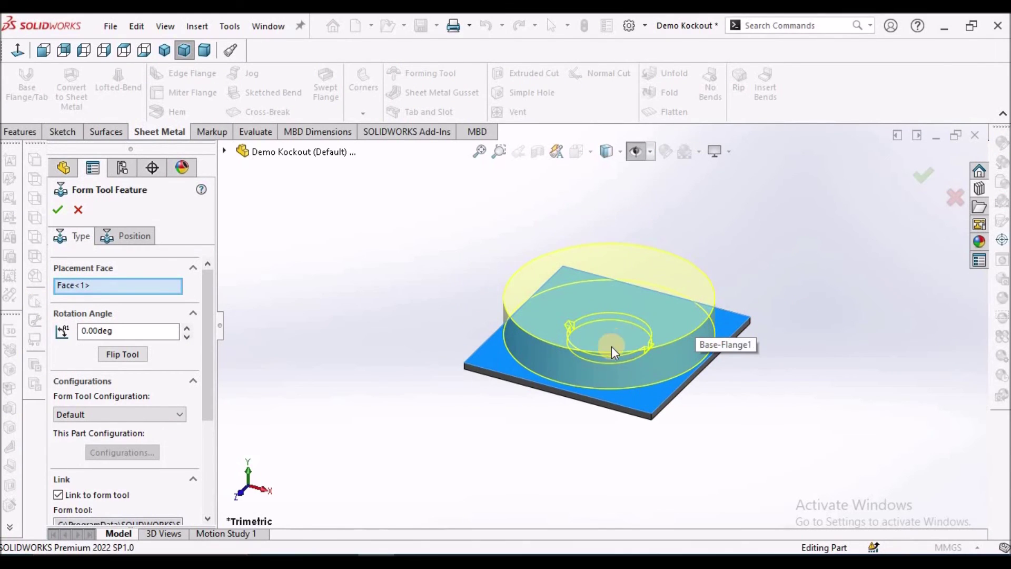
Flip the Knock tool onto the plate's opposite face and go to its positioning sketch
{"action": "middle_click_drag", "start_coordinate": [611, 347], "coordinate": [592, 309]}
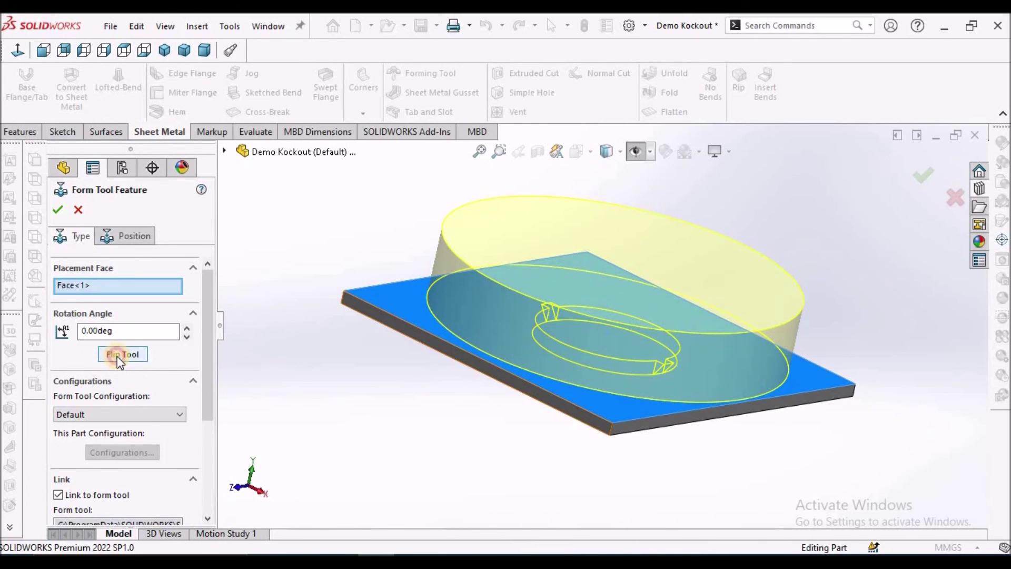
{"action": "left_click", "coordinate": [117, 355]}
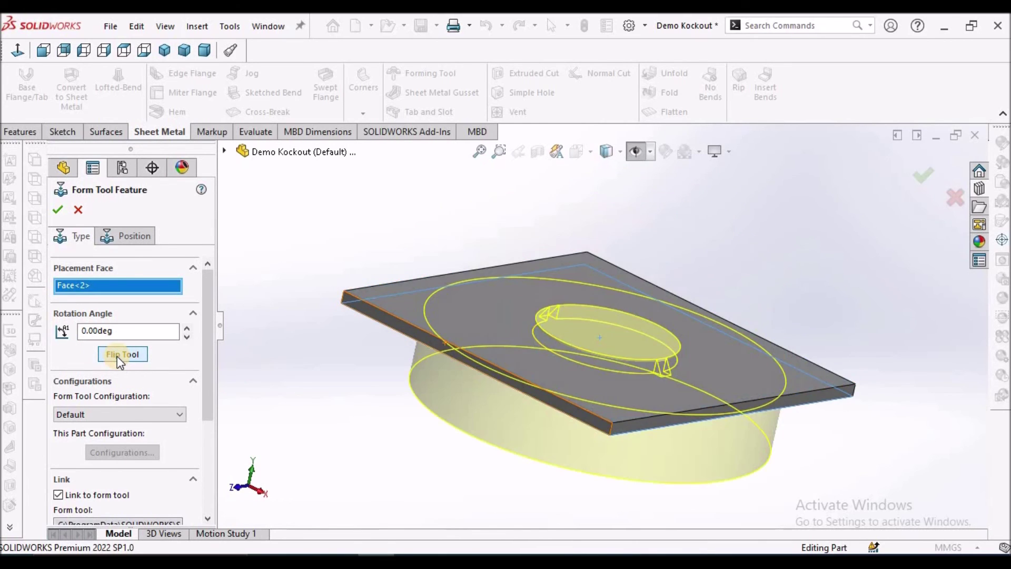
{"action": "left_click", "coordinate": [135, 236]}
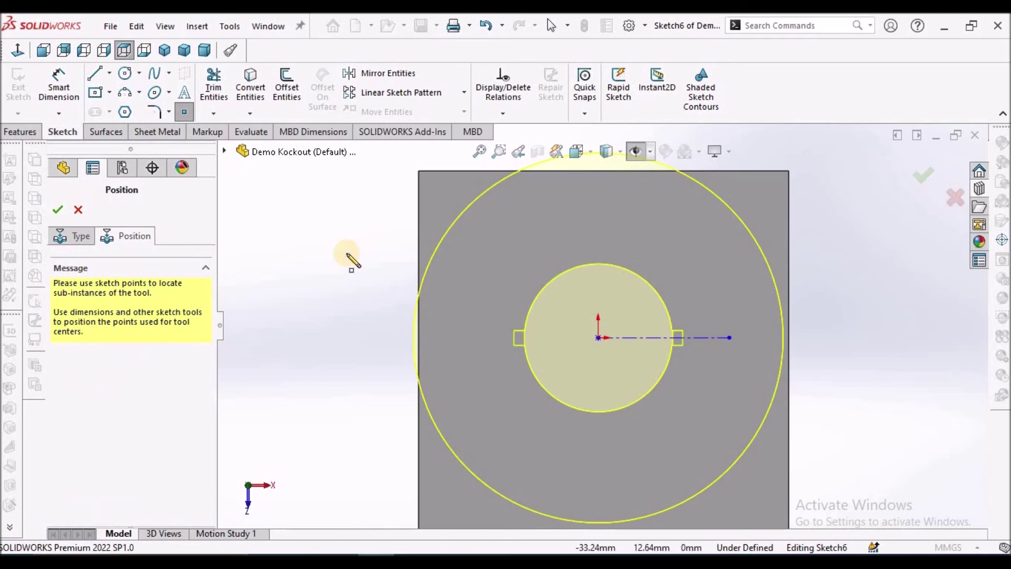
Sketch a diagonal centerline from the plate's top-left to bottom-right corner
{"action": "right_click", "coordinate": [308, 207]}
{"action": "left_click", "coordinate": [338, 212]}
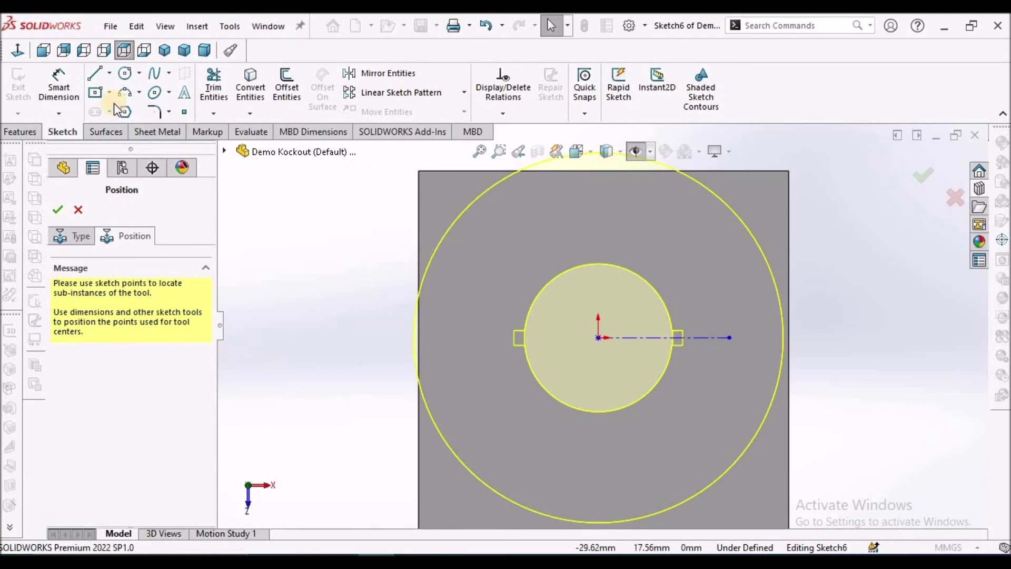
{"action": "left_click", "coordinate": [109, 75]}
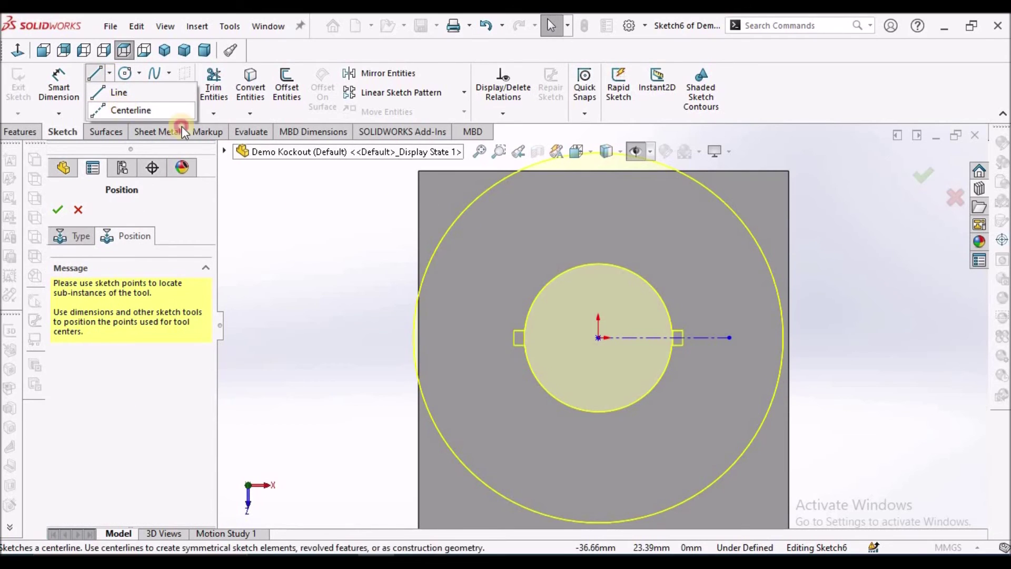
{"action": "left_click", "coordinate": [127, 106]}
{"action": "scroll", "coordinate": [473, 229], "scroll_direction": "down", "scroll_amount": 3}
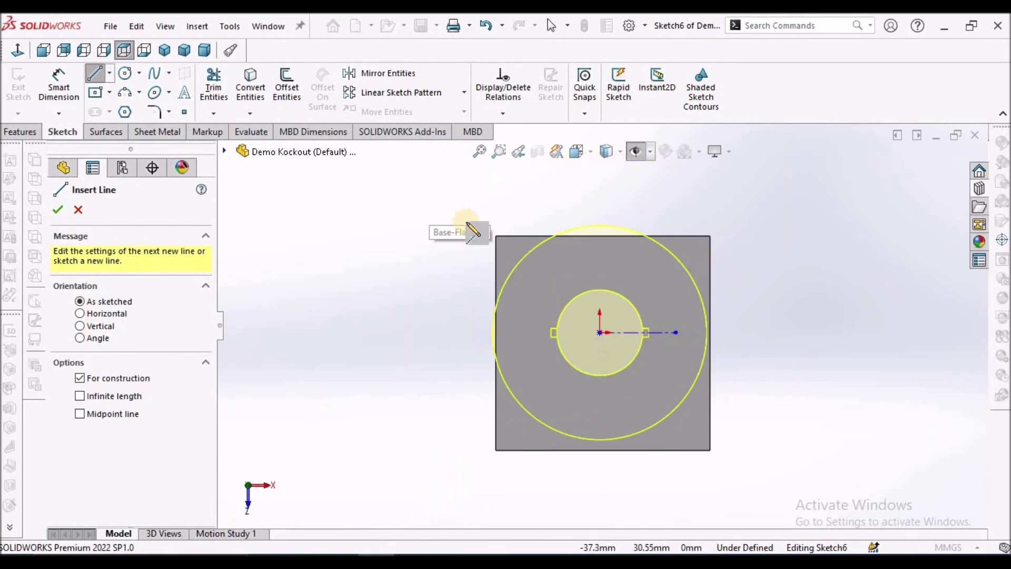
{"action": "left_click", "coordinate": [495, 237]}
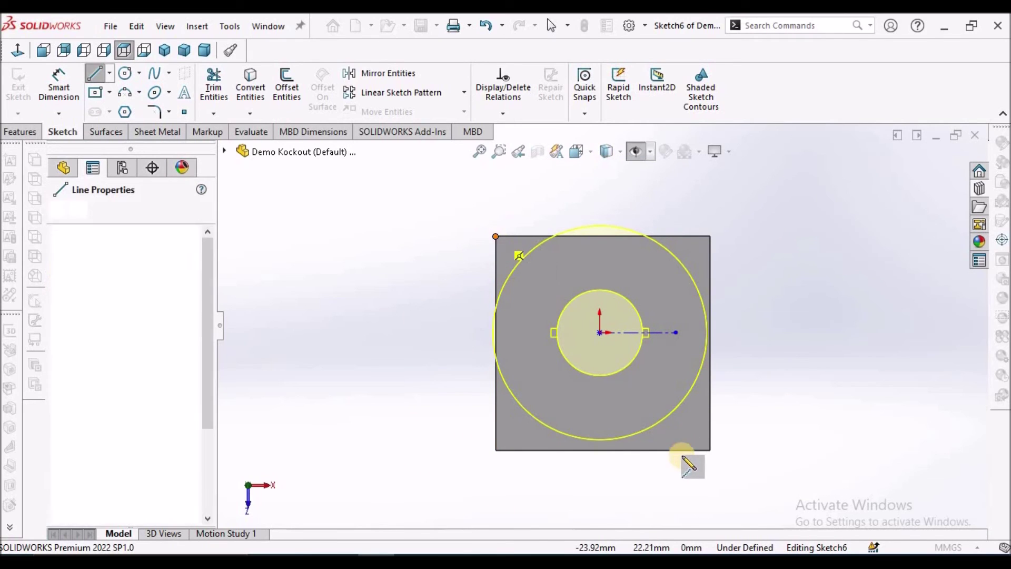
{"action": "left_click", "coordinate": [710, 448]}
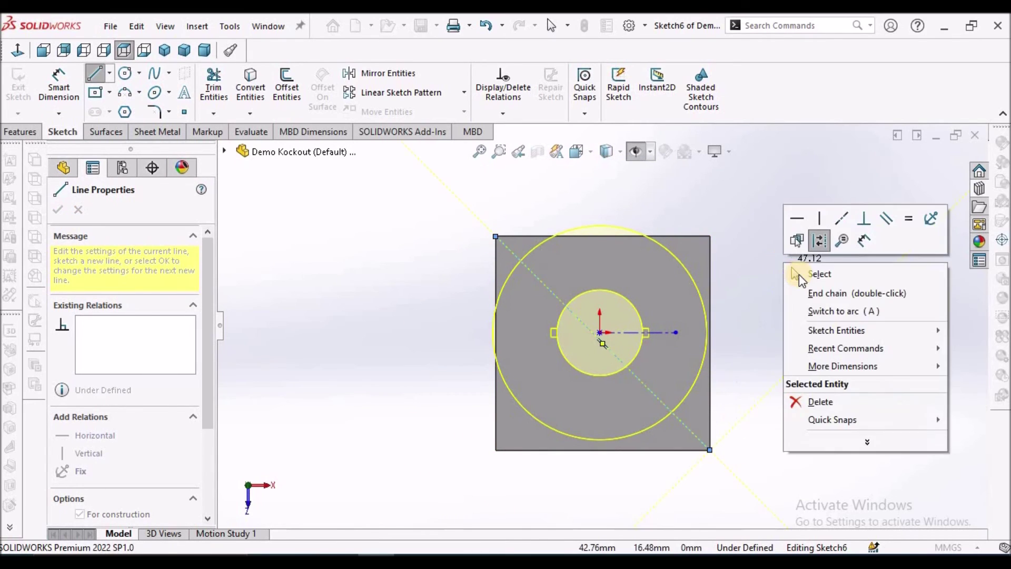
{"action": "left_click", "coordinate": [799, 273]}
{"action": "scroll", "coordinate": [601, 353], "scroll_direction": "up", "scroll_amount": 2}
{"action": "scroll", "coordinate": [596, 342], "scroll_direction": "up", "scroll_amount": 3}
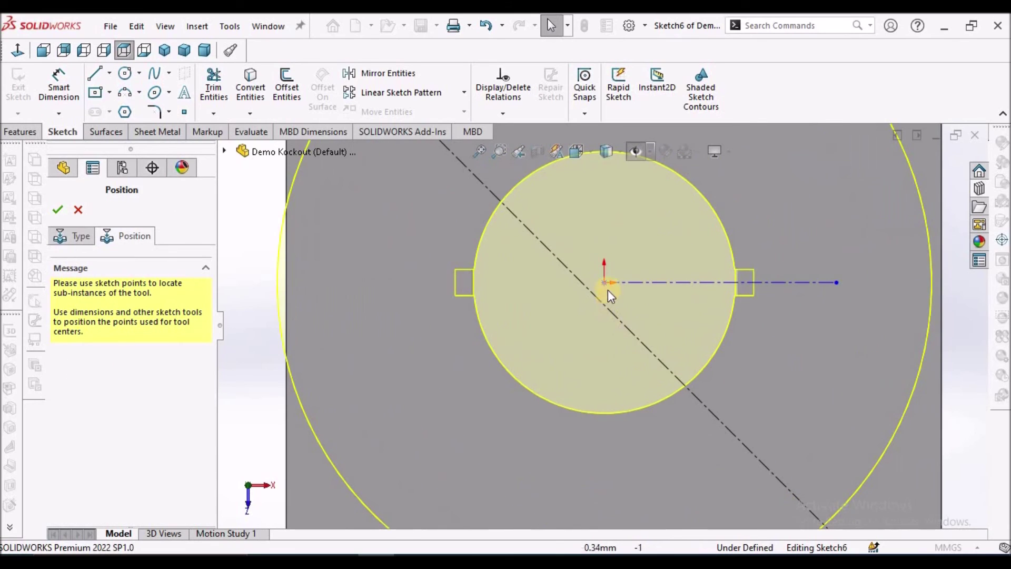
Attach the tool's placement point to the diagonal centerline and place Knock1
{"action": "left_click", "coordinate": [605, 283]}
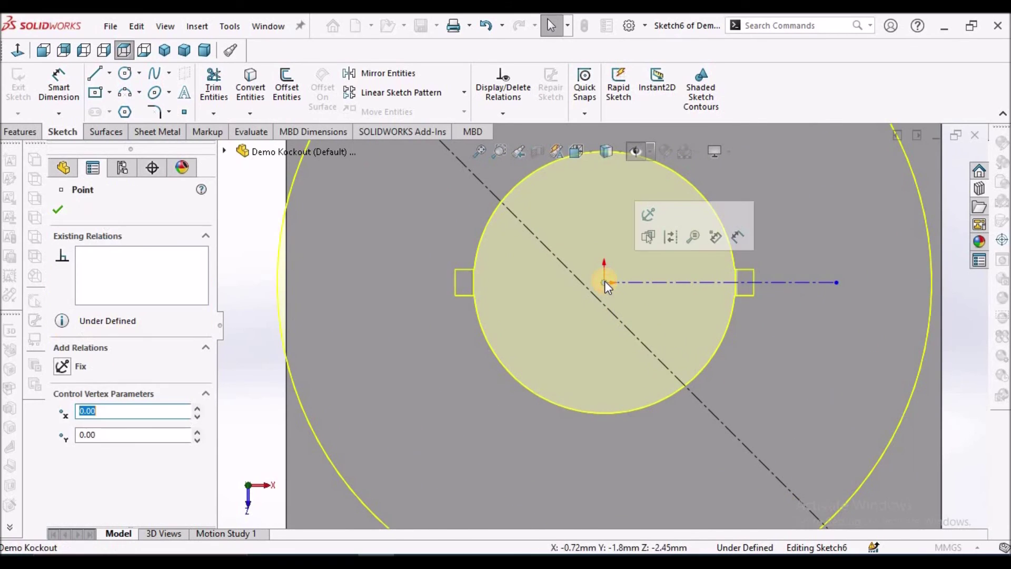
{"action": "left_click", "coordinate": [610, 314]}
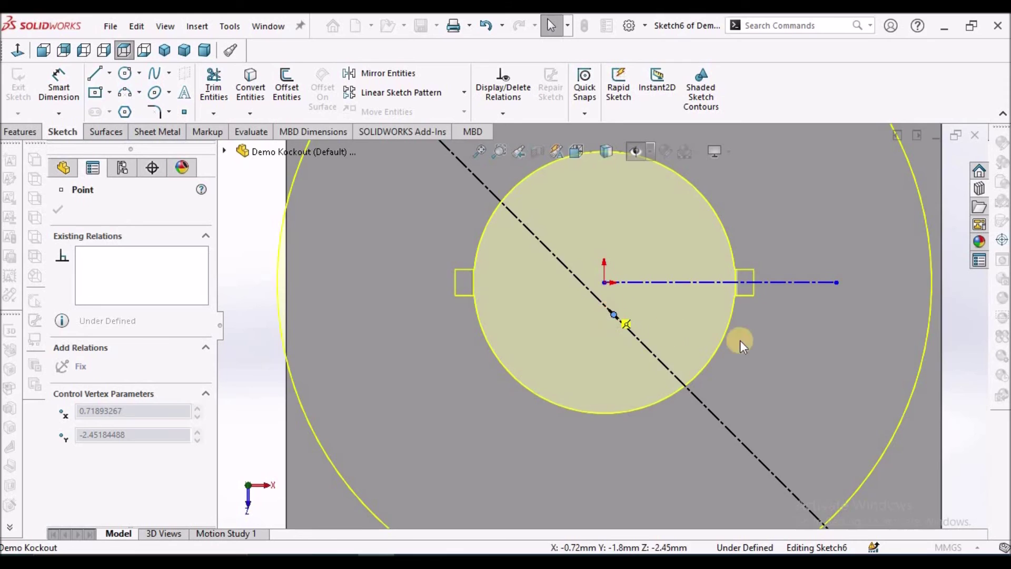
{"action": "left_click_drag", "start_coordinate": [612, 320], "coordinate": [605, 310]}
{"action": "scroll", "coordinate": [750, 340], "scroll_direction": "down", "scroll_amount": 3}
{"action": "scroll", "coordinate": [751, 340], "scroll_direction": "down", "scroll_amount": 3}
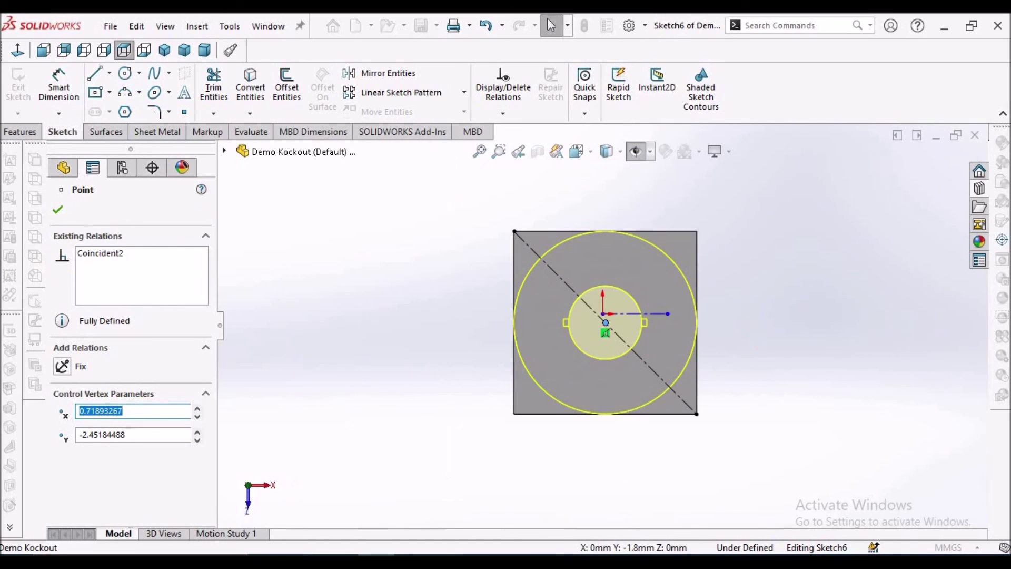
{"action": "left_click", "coordinate": [57, 212]}
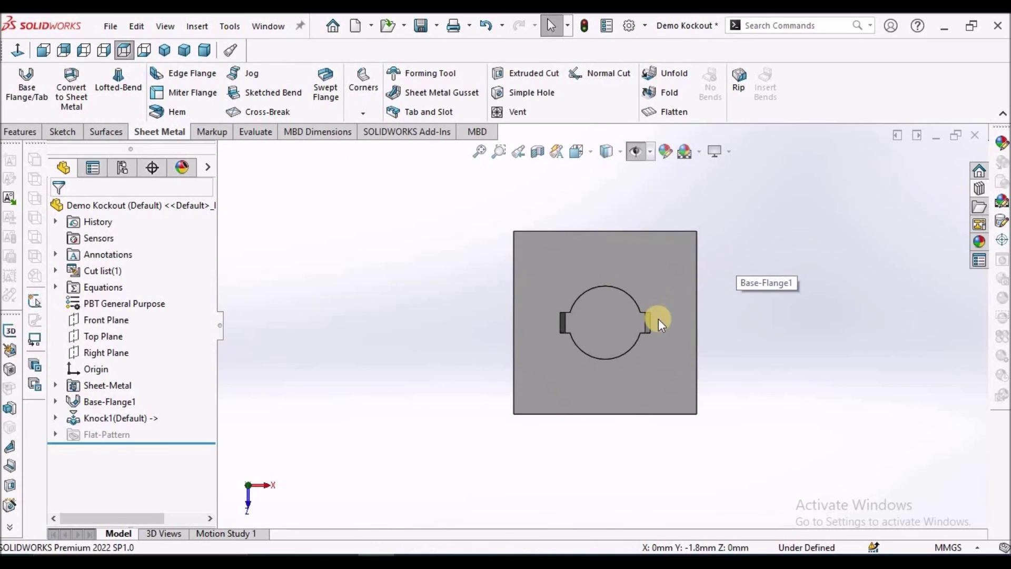
{"action": "middle_click_drag", "start_coordinate": [664, 306], "coordinate": [584, 297]}
{"action": "scroll", "coordinate": [585, 296], "scroll_direction": "down", "scroll_amount": 4}
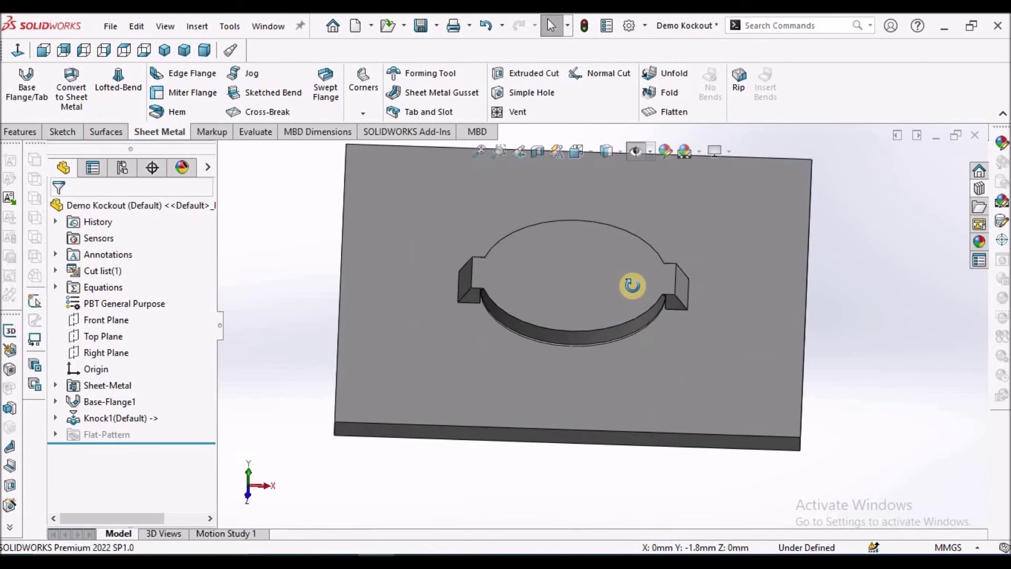
{"action": "scroll", "coordinate": [585, 297], "scroll_direction": "down", "scroll_amount": 3}
{"action": "mouse_move", "coordinate": [585, 296]}
{"action": "middle_mouse_down"}
{"action": "mouse_move", "coordinate": [600, 343]}
{"action": "mouse_move", "coordinate": [567, 336]}
{"action": "mouse_move", "coordinate": [585, 293]}
{"action": "mouse_move", "coordinate": [567, 352]}
{"action": "mouse_move", "coordinate": [616, 366]}
{"action": "middle_mouse_up"}
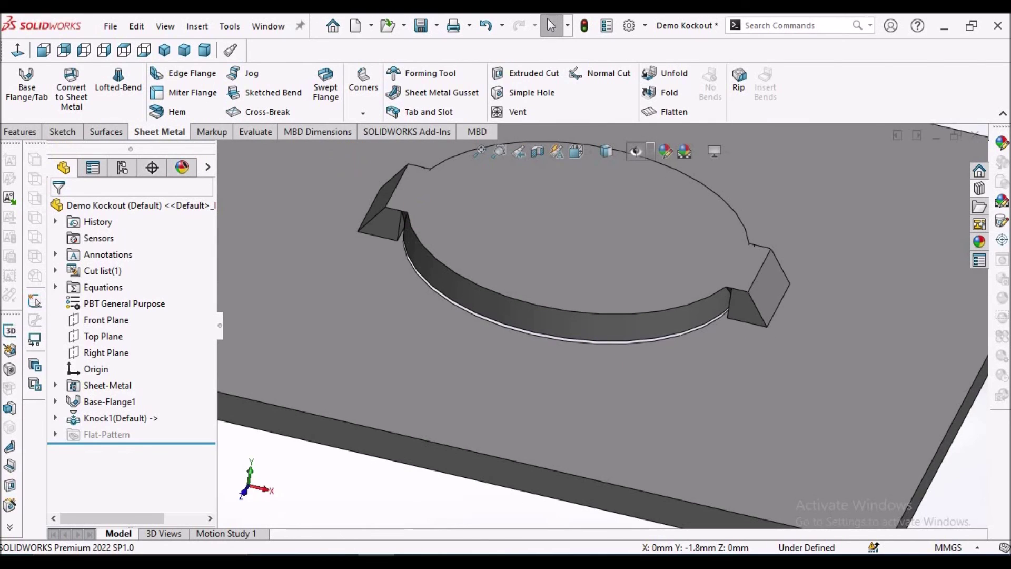
{"action": "left_click", "coordinate": [19, 131]}
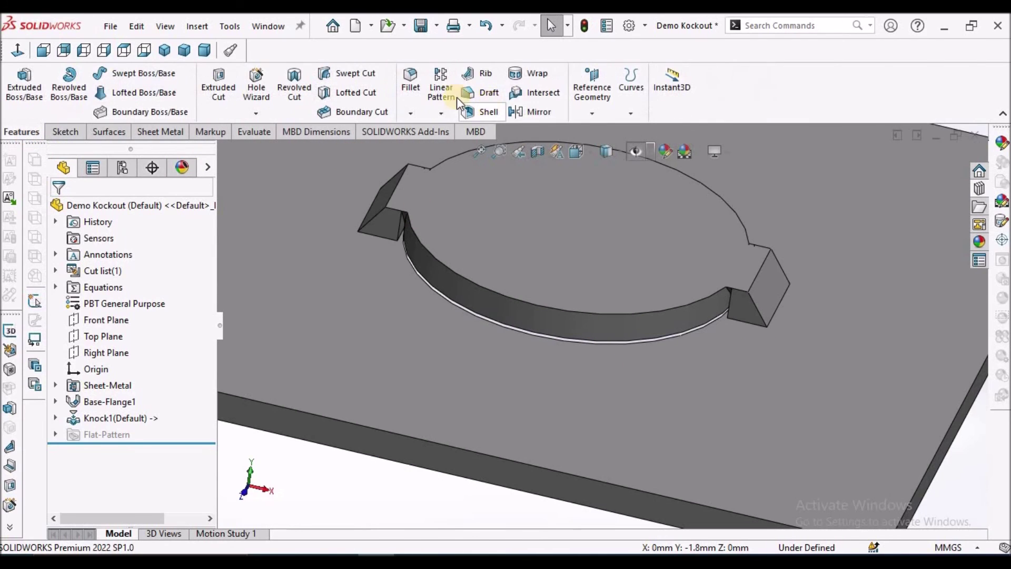
{"action": "left_click", "coordinate": [414, 83]}
Fillet the front and back curved rim edges and both tab edges at 0.4 mm
{"action": "left_click", "coordinate": [490, 289]}
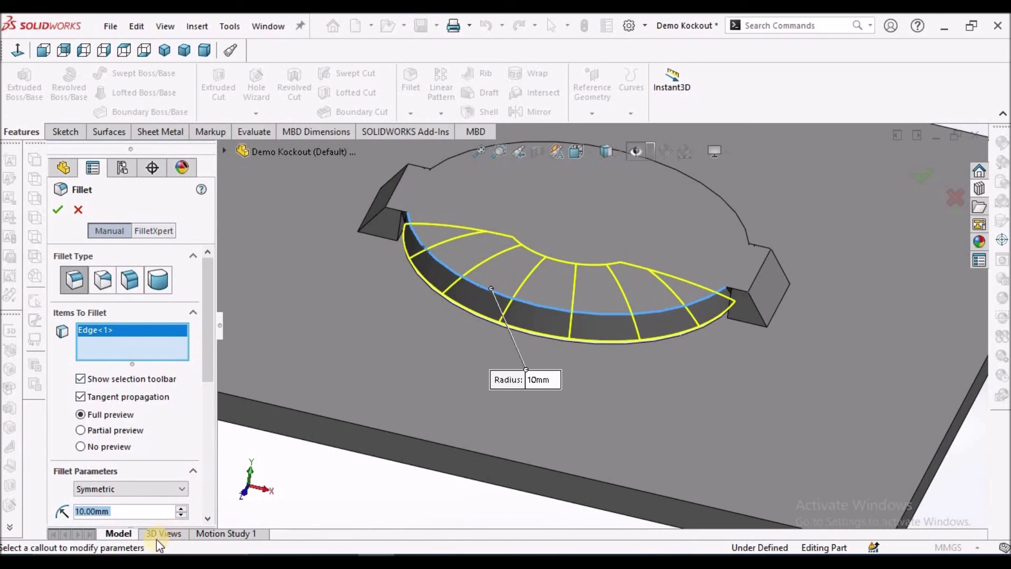
{"action": "type", "text": "0.4"}
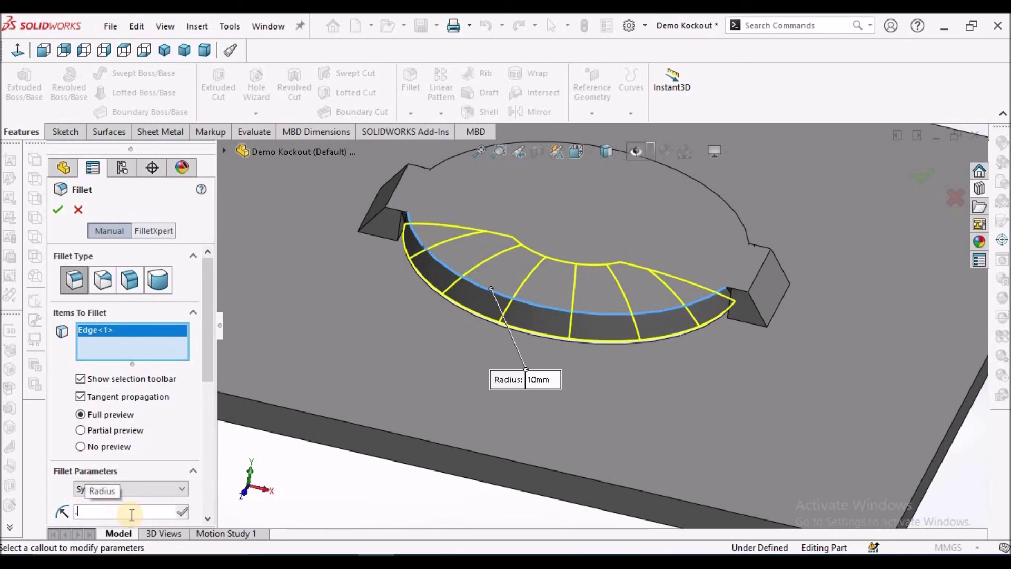
{"action": "key", "text": "Return"}
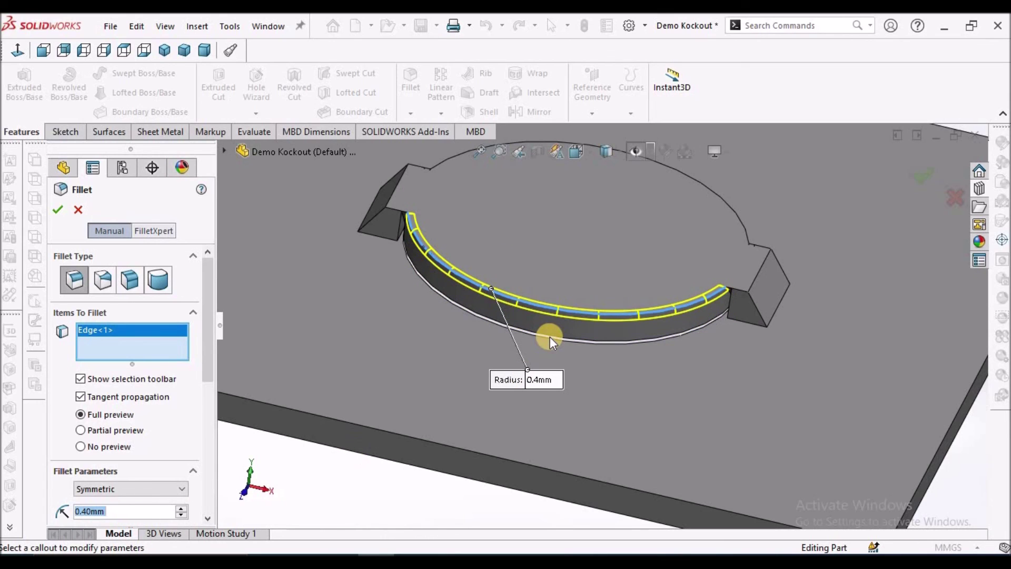
{"action": "scroll", "coordinate": [611, 313], "scroll_direction": "down", "scroll_amount": 3}
{"action": "scroll", "coordinate": [656, 248], "scroll_direction": "up", "scroll_amount": 3}
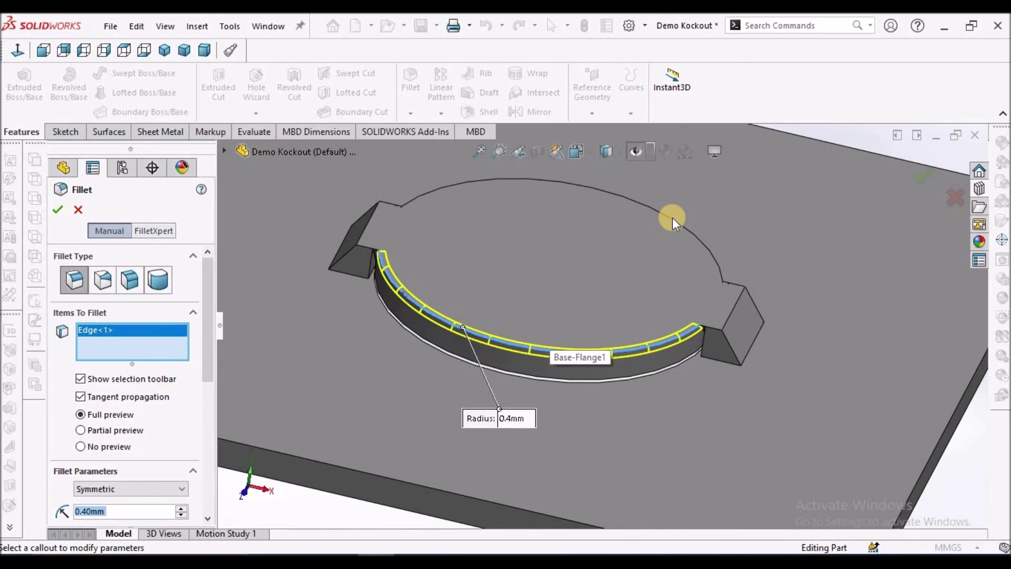
{"action": "left_click", "coordinate": [672, 218]}
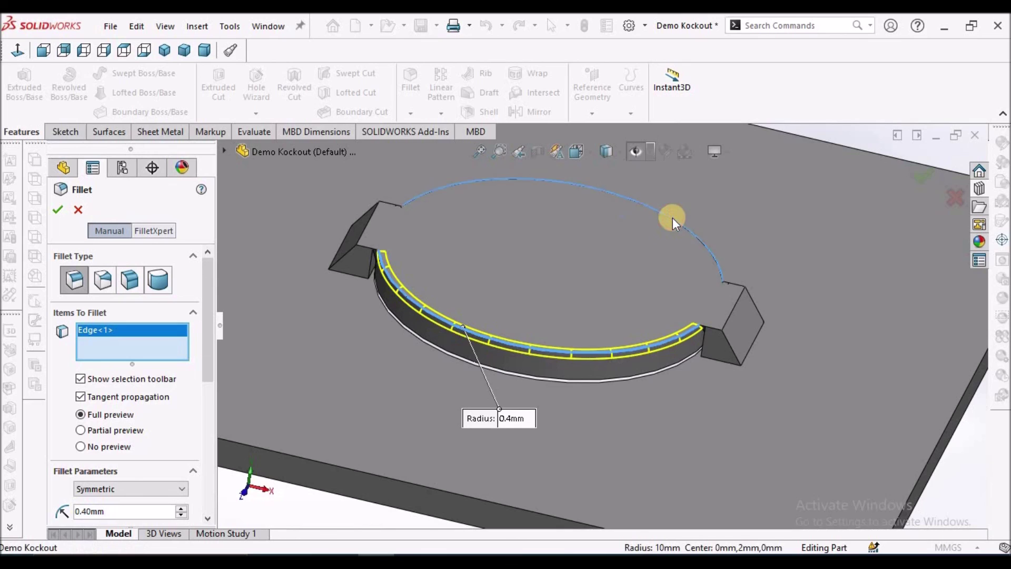
{"action": "left_click", "coordinate": [734, 308]}
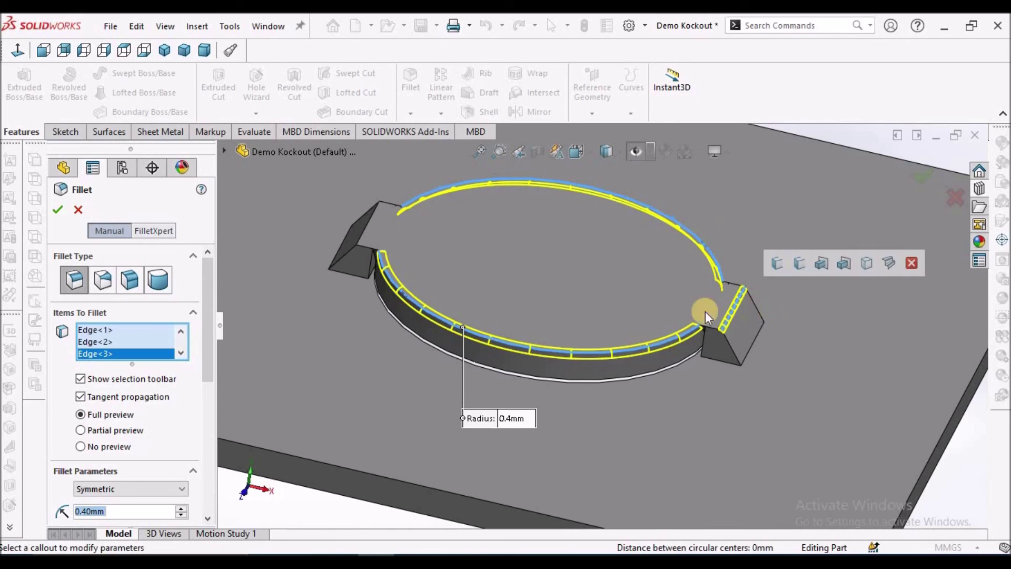
{"action": "left_click", "coordinate": [372, 221]}
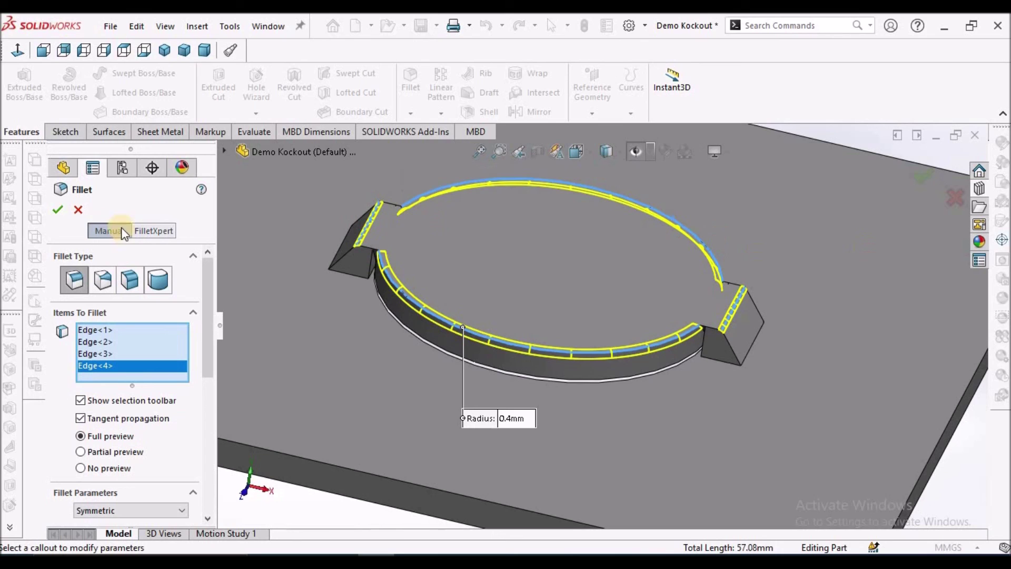
{"action": "left_click", "coordinate": [72, 208]}
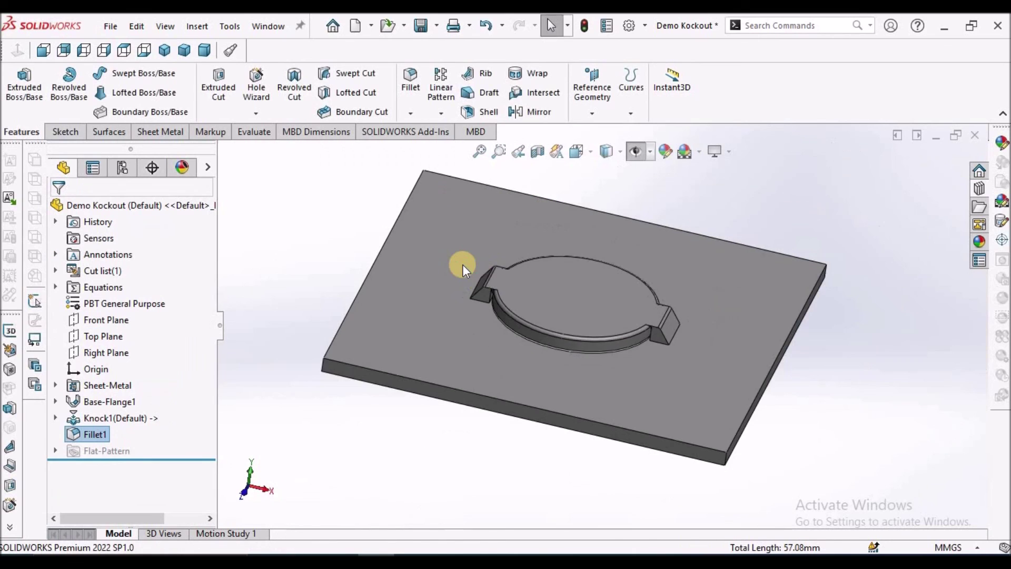
{"action": "scroll", "coordinate": [462, 265], "scroll_direction": "down", "scroll_amount": 3}
{"action": "scroll", "coordinate": [584, 309], "scroll_direction": "up", "scroll_amount": 2}
{"action": "scroll", "coordinate": [618, 304], "scroll_direction": "up", "scroll_amount": 3}
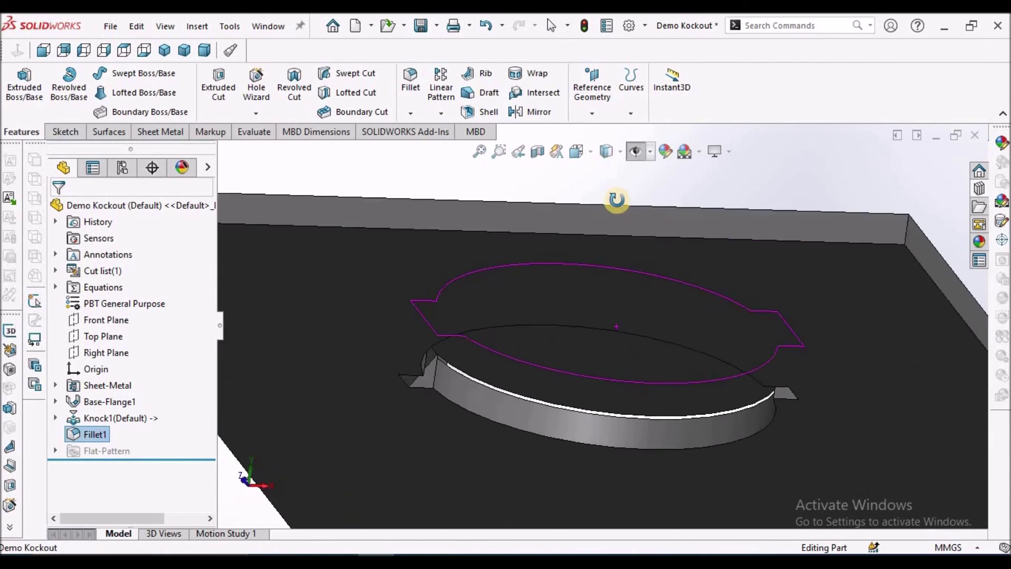
Orbit the filleted plate, show it in dimetric view, and switch to the tutorial PDF
{"action": "mouse_move", "coordinate": [617, 304]}
{"action": "middle_mouse_down"}
{"action": "mouse_move", "coordinate": [605, 326]}
{"action": "mouse_move", "coordinate": [682, 436]}
{"action": "mouse_move", "coordinate": [608, 333]}
{"action": "mouse_move", "coordinate": [607, 347]}
{"action": "mouse_move", "coordinate": [612, 226]}
{"action": "mouse_move", "coordinate": [629, 312]}
{"action": "mouse_move", "coordinate": [623, 349]}
{"action": "mouse_move", "coordinate": [605, 348]}
{"action": "middle_mouse_up"}
{"action": "scroll", "coordinate": [605, 327], "scroll_direction": "down", "scroll_amount": 3}
{"action": "scroll", "coordinate": [607, 355], "scroll_direction": "up", "scroll_amount": 4}
{"action": "scroll", "coordinate": [606, 369], "scroll_direction": "up", "scroll_amount": 3}
{"action": "scroll", "coordinate": [607, 369], "scroll_direction": "down", "scroll_amount": 4}
{"action": "scroll", "coordinate": [600, 372], "scroll_direction": "up", "scroll_amount": 3}
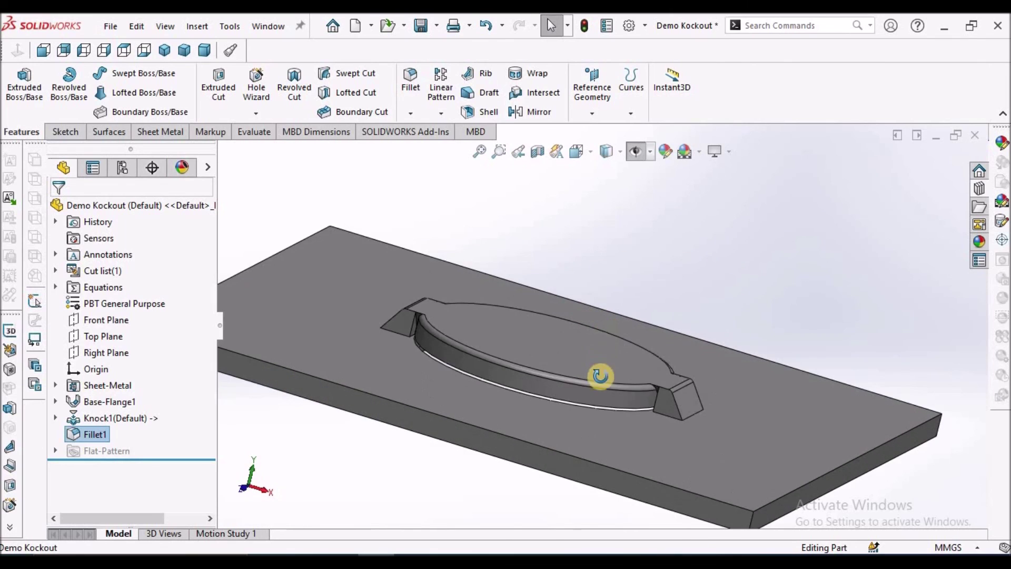
{"action": "scroll", "coordinate": [589, 411], "scroll_direction": "up", "scroll_amount": 3}
{"action": "scroll", "coordinate": [598, 429], "scroll_direction": "up", "scroll_amount": 2}
{"action": "key", "text": "ctrl+7"}
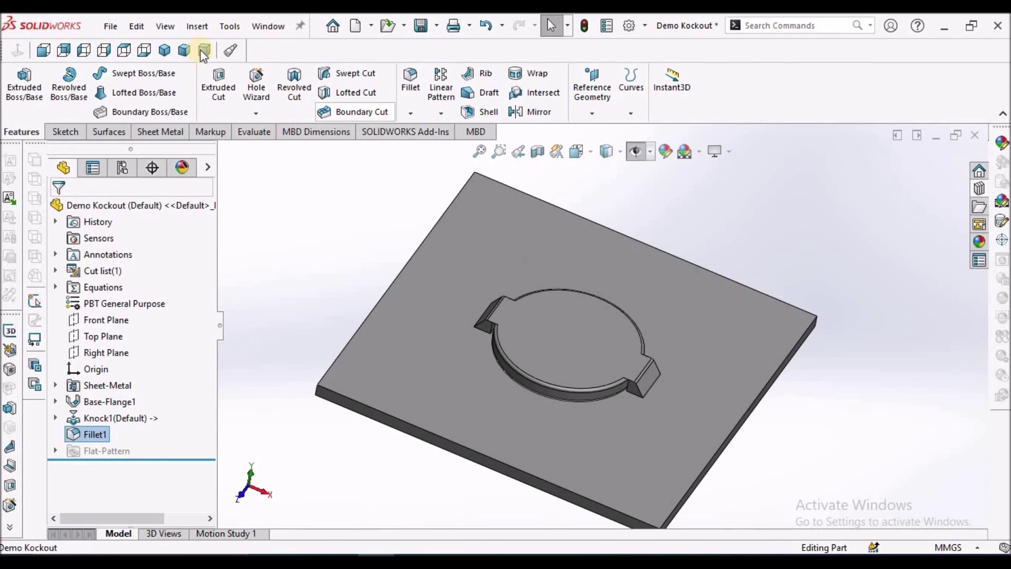
{"action": "left_click", "coordinate": [203, 51]}
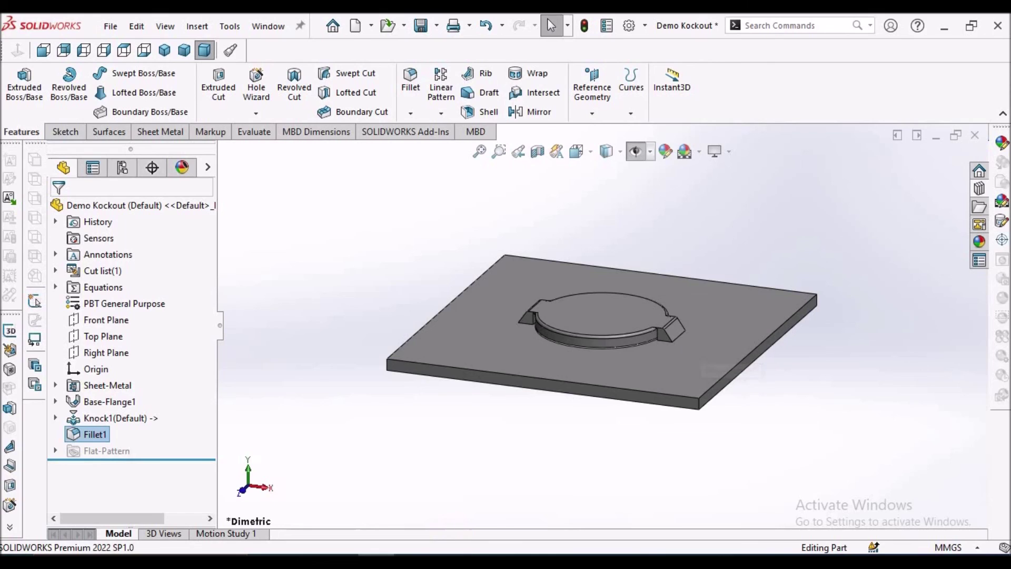
{"action": "key", "text": "alt+Tab"}
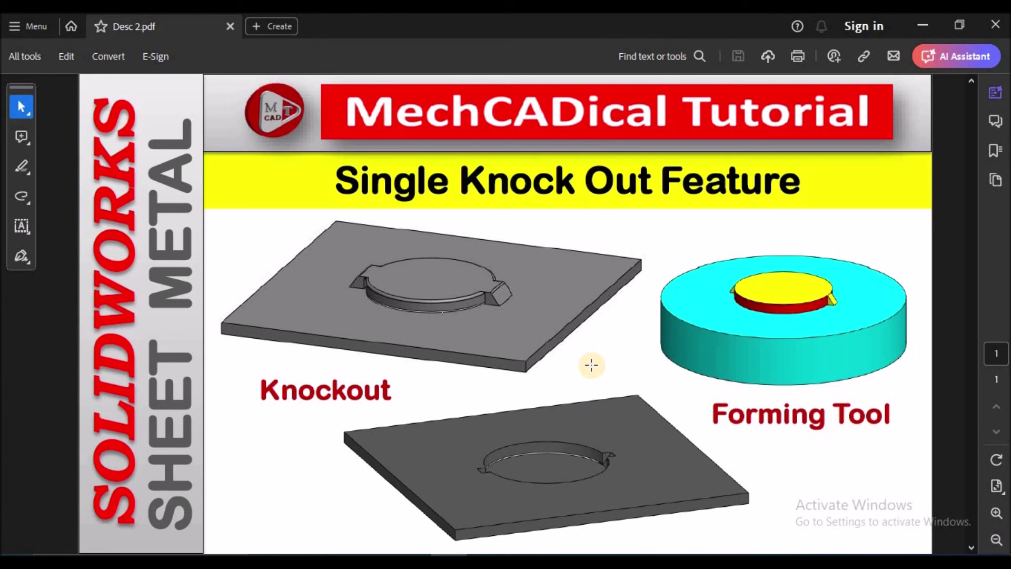